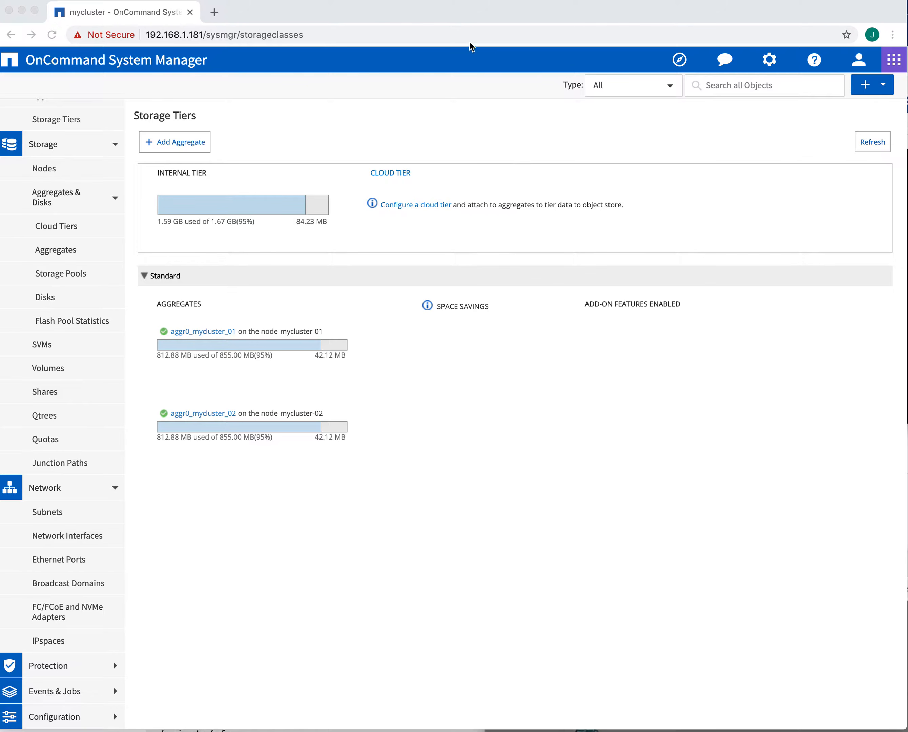
Step: Adjust the browser window and browse the Storage navigation groups
{"action": "left_click_drag", "start_coordinate": [472, 7], "coordinate": [476, 9]}
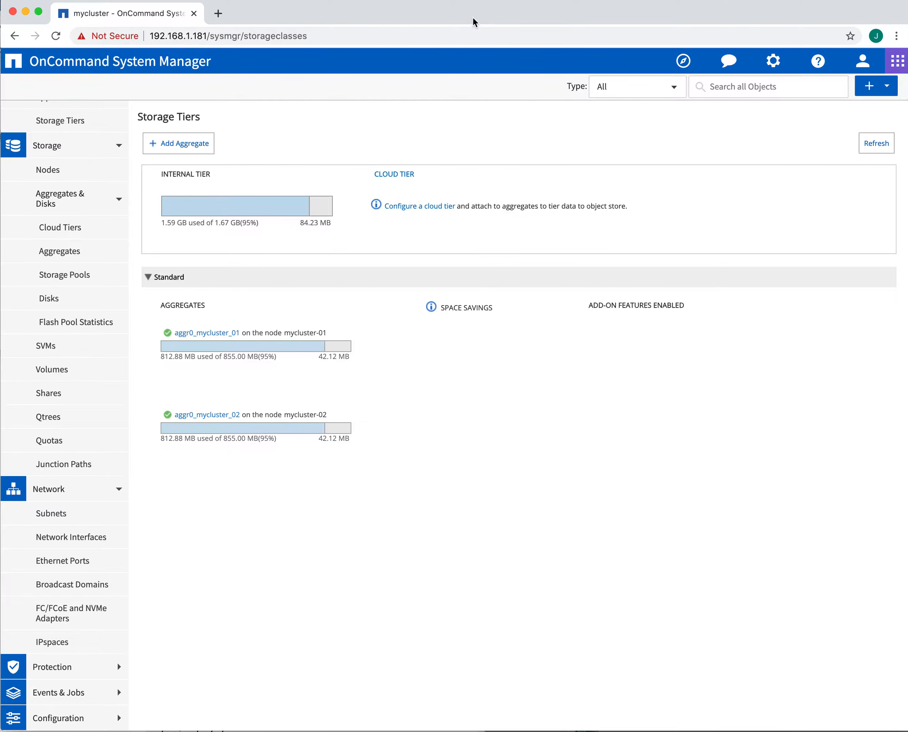
{"action": "left_click_drag", "start_coordinate": [461, 17], "coordinate": [463, 18]}
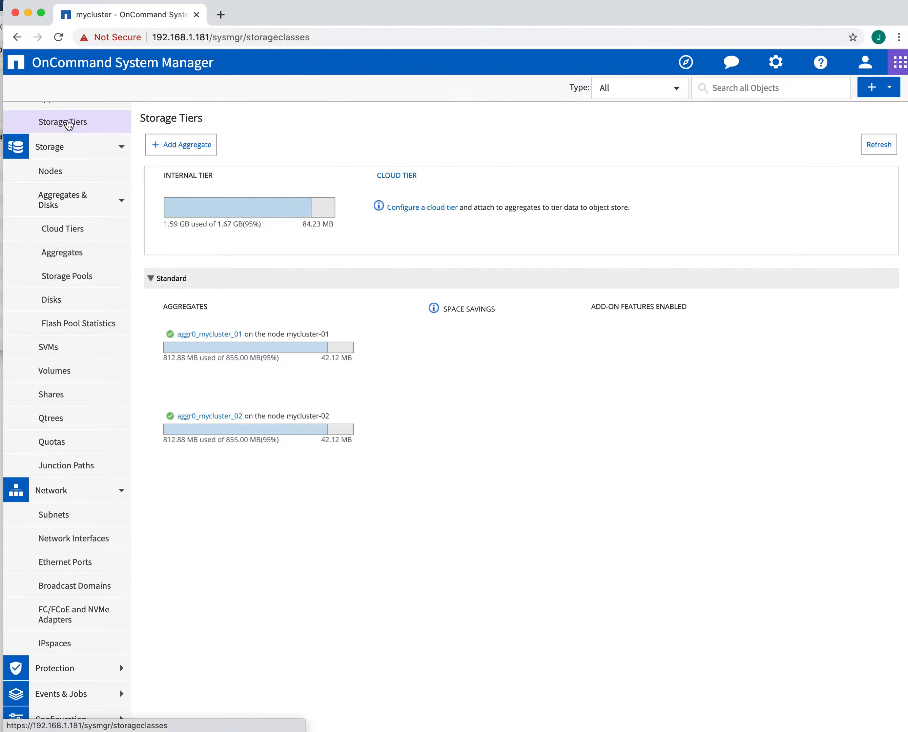
{"action": "left_click", "coordinate": [56, 146]}
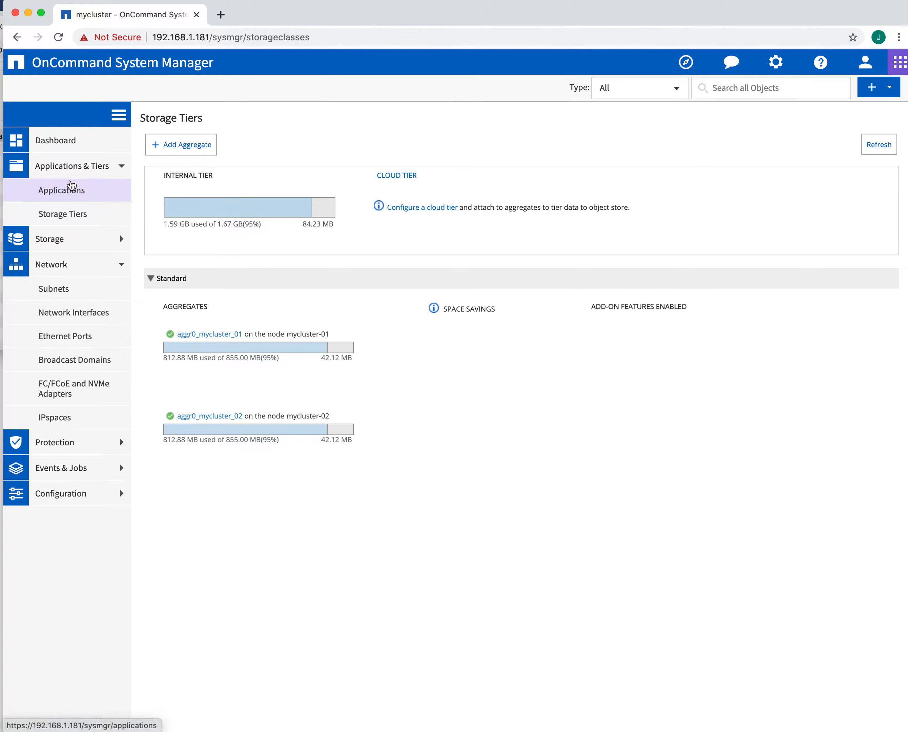
{"action": "left_click", "coordinate": [69, 192]}
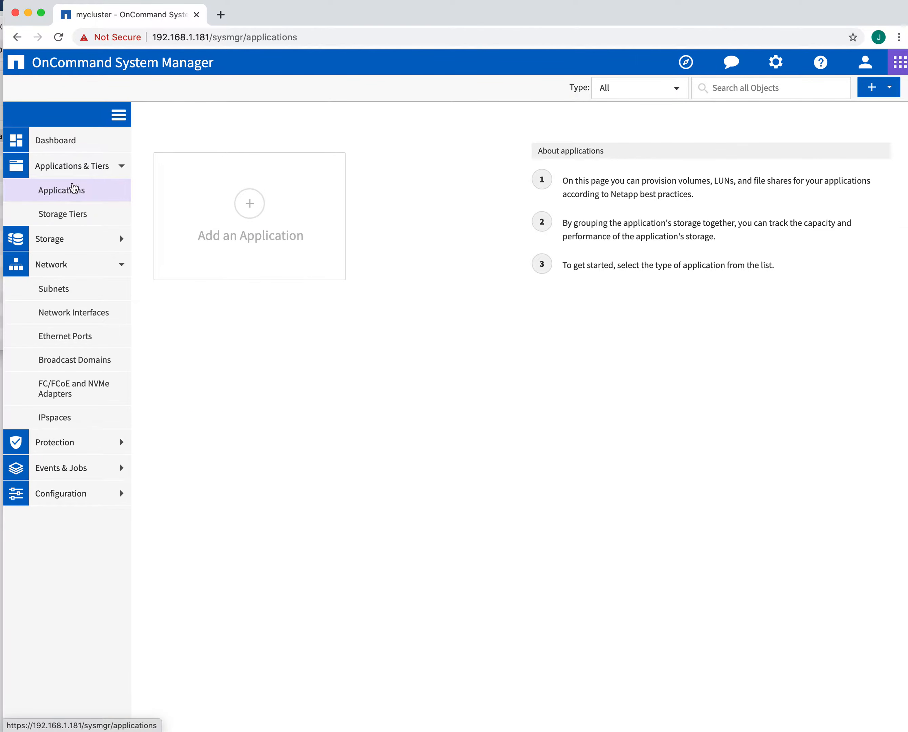
{"action": "left_click", "coordinate": [63, 215]}
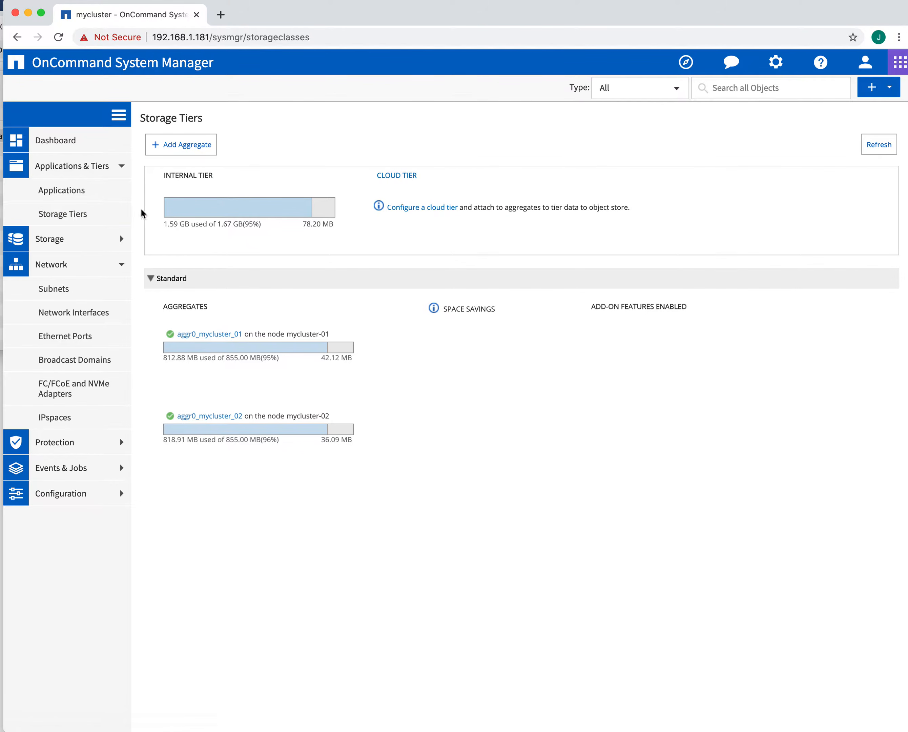
{"action": "left_click", "coordinate": [62, 239]}
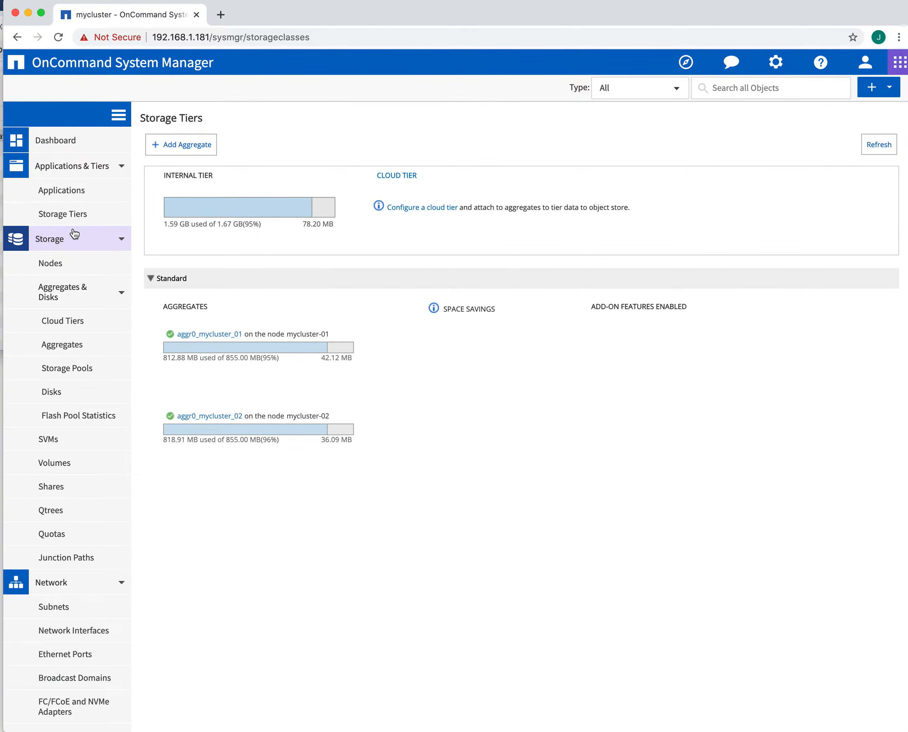
{"action": "left_click", "coordinate": [73, 296]}
{"action": "left_click", "coordinate": [120, 295]}
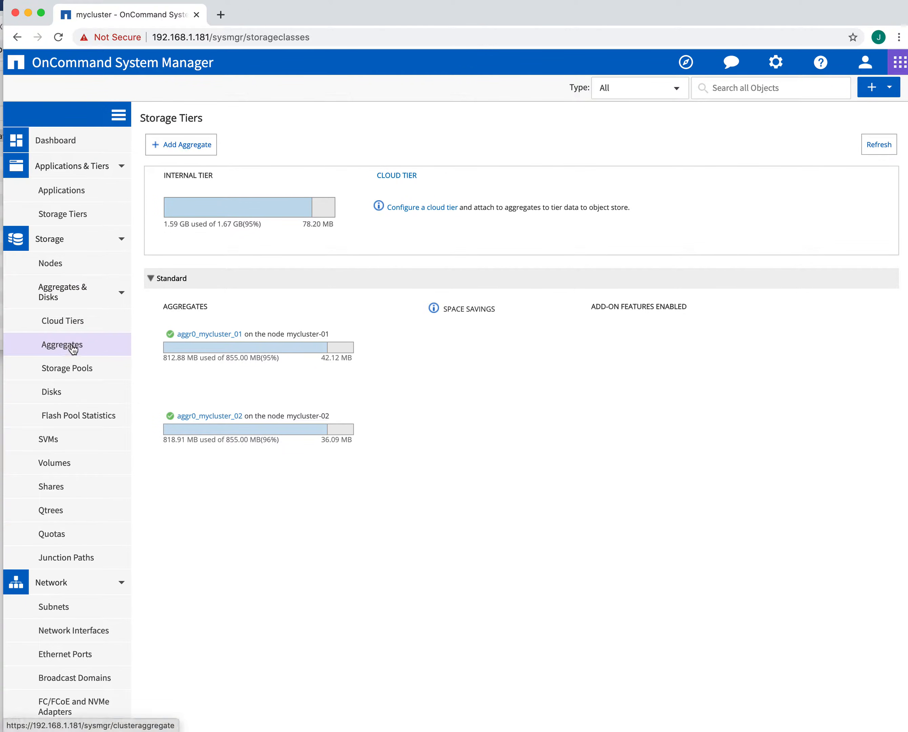
Step: Review the disk inventory, then go to the Aggregates list
{"action": "left_click", "coordinate": [55, 401]}
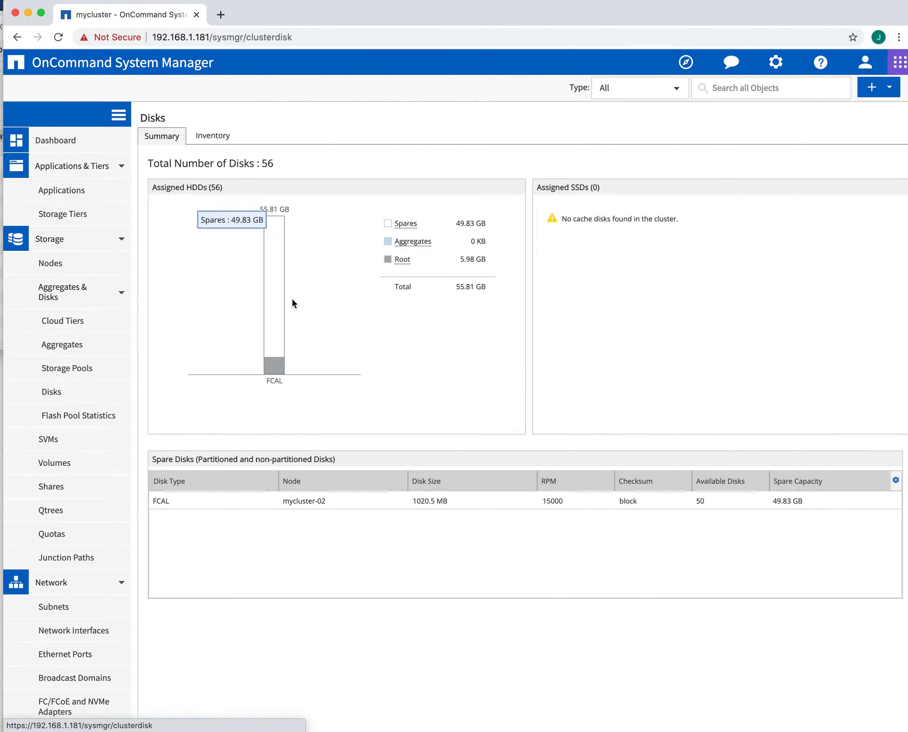
{"action": "left_click", "coordinate": [212, 136]}
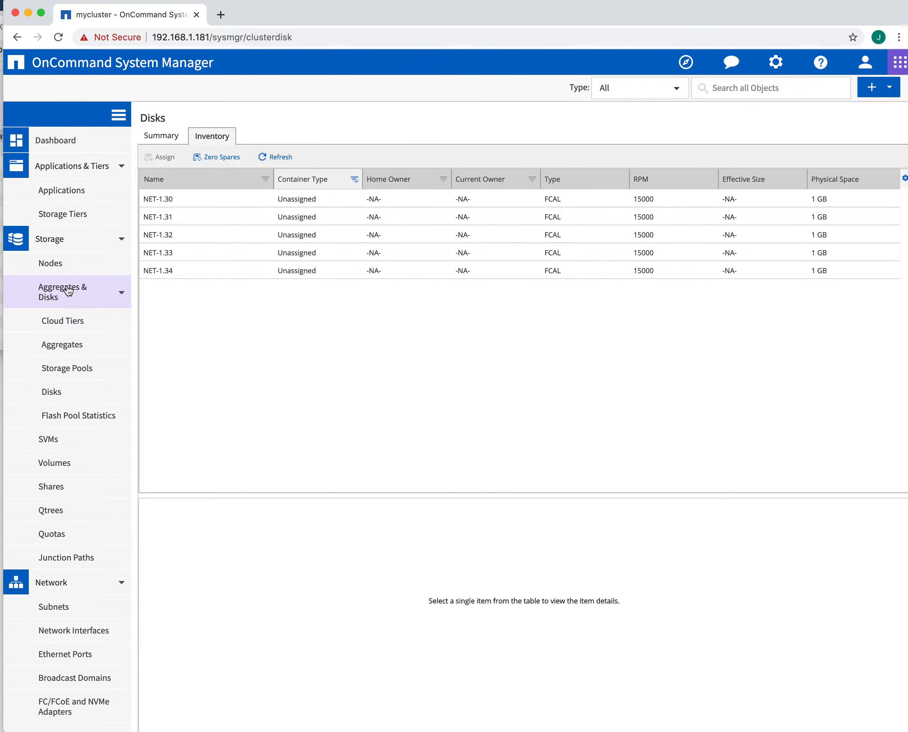
{"action": "scroll", "coordinate": [87, 296], "scroll_direction": "down", "scroll_amount": 1}
{"action": "left_click", "coordinate": [76, 345]}
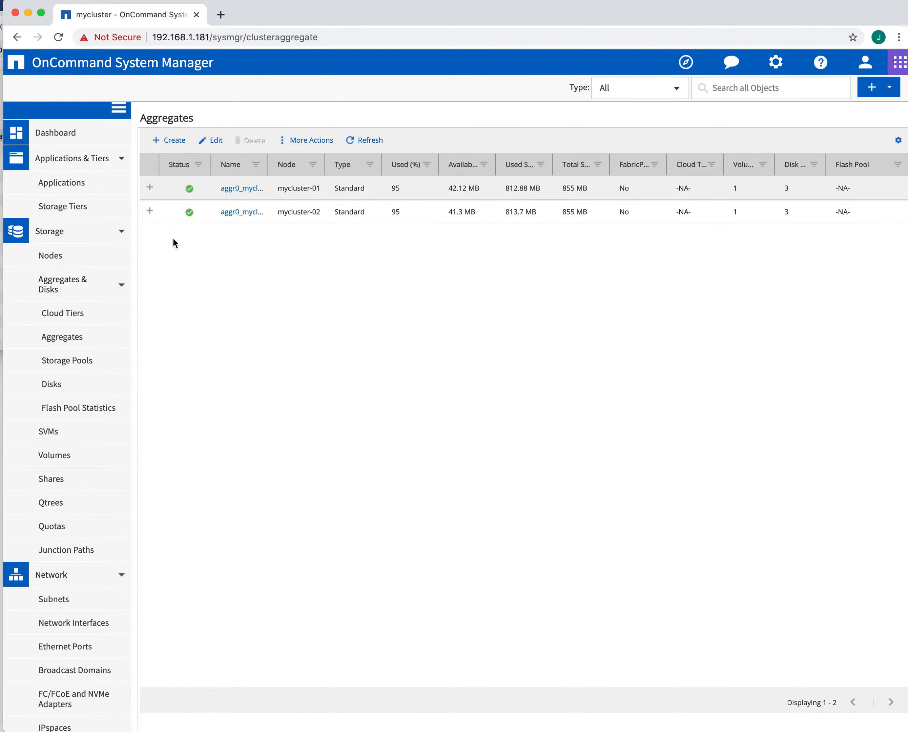
Step: Manually create aggregate myagg from 19 disks and submit it
{"action": "left_click", "coordinate": [166, 139]}
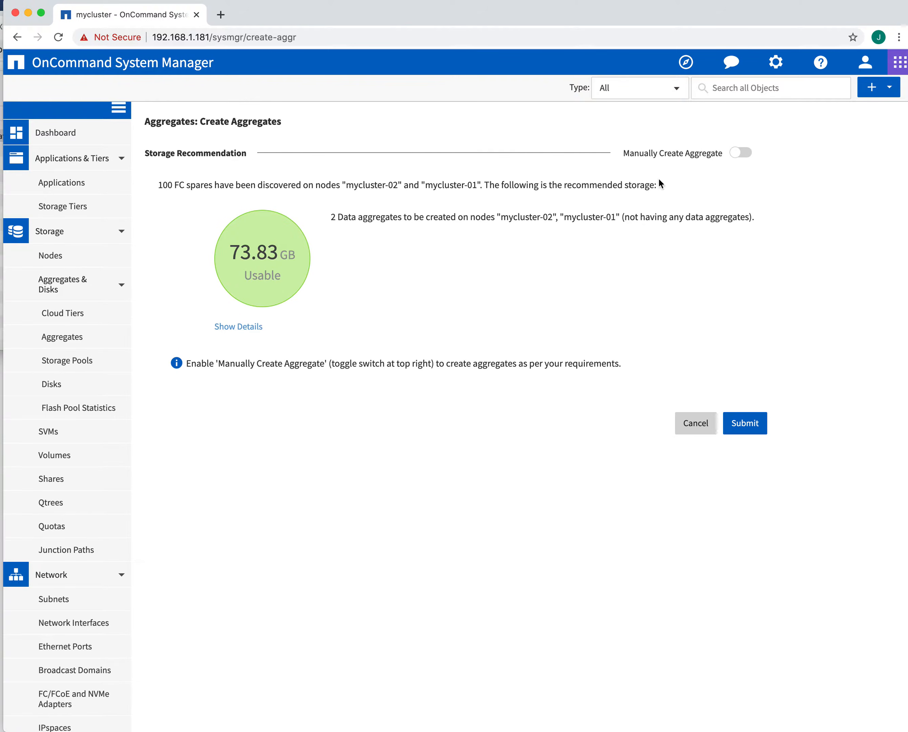
{"action": "left_click", "coordinate": [747, 154]}
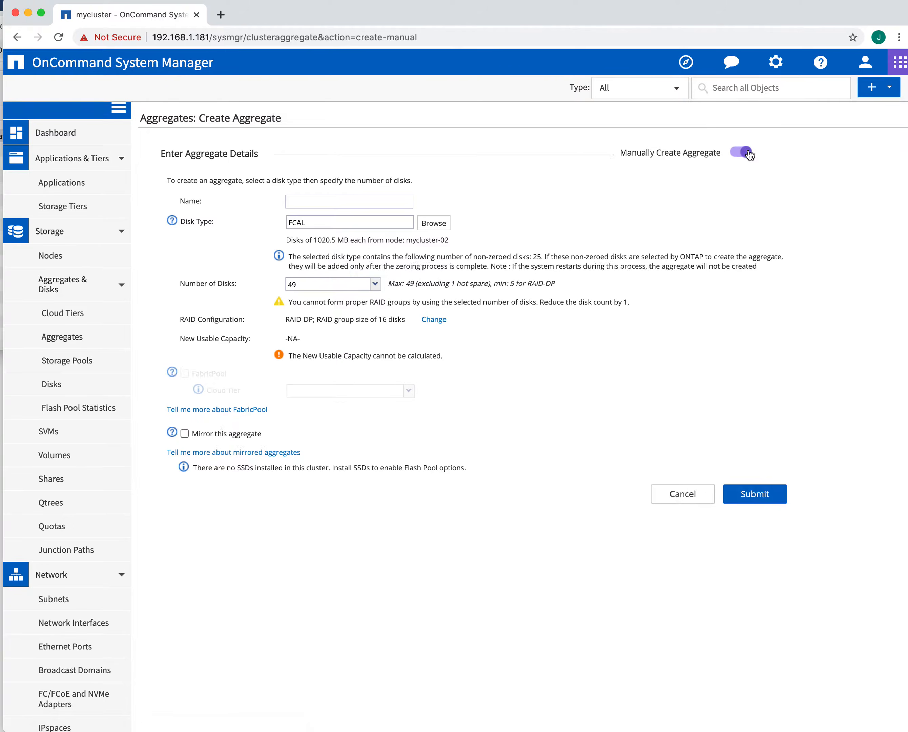
{"action": "left_click", "coordinate": [353, 205]}
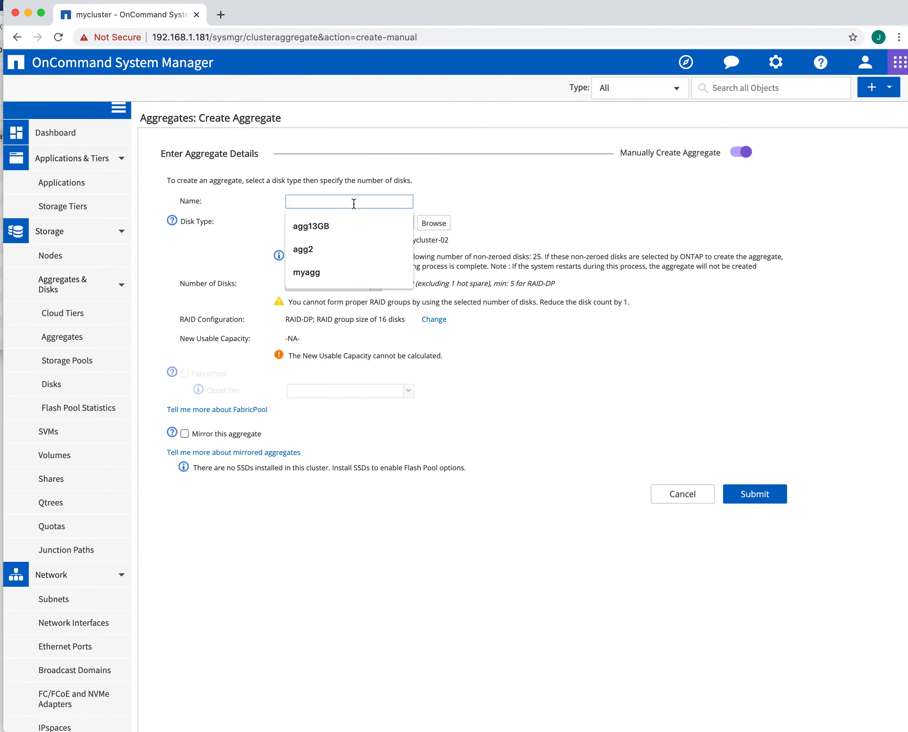
{"action": "left_click", "coordinate": [316, 271]}
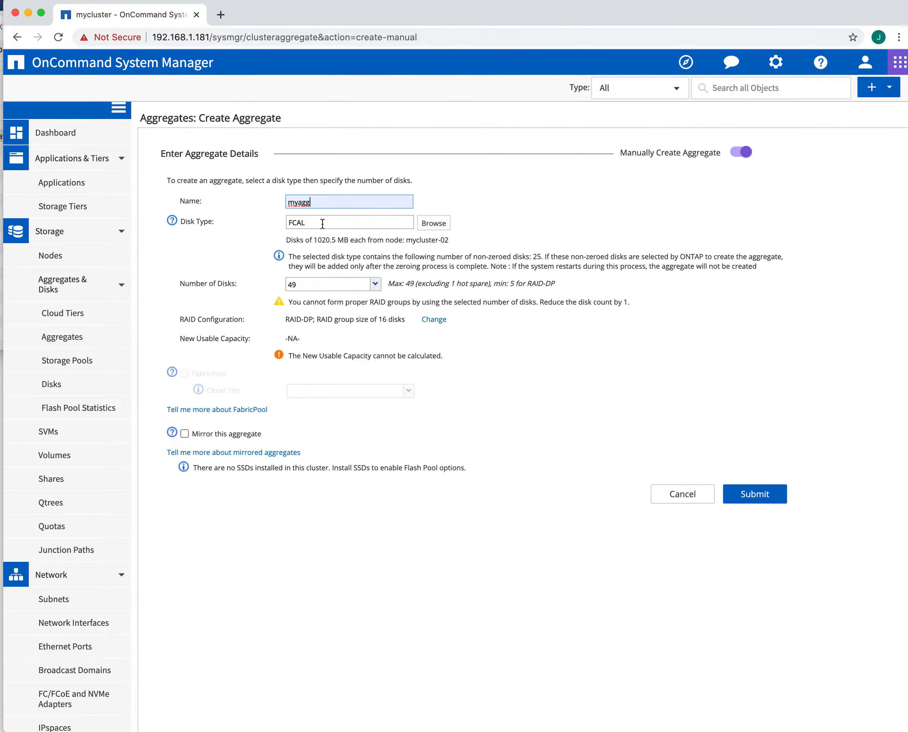
{"action": "left_click", "coordinate": [375, 285]}
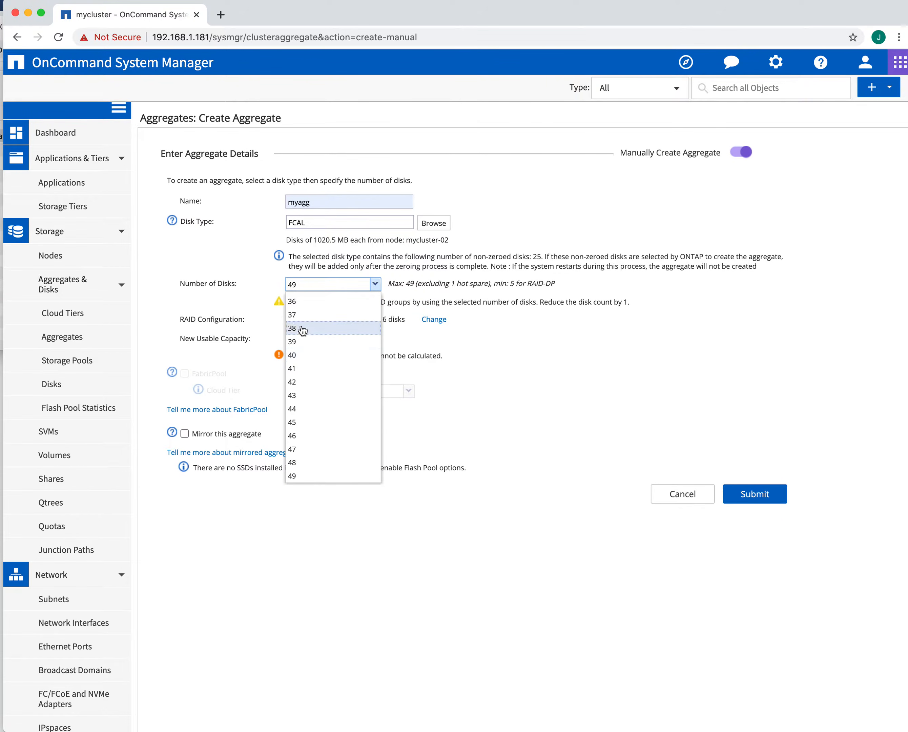
{"action": "scroll", "coordinate": [314, 321], "scroll_direction": "up", "scroll_amount": 8}
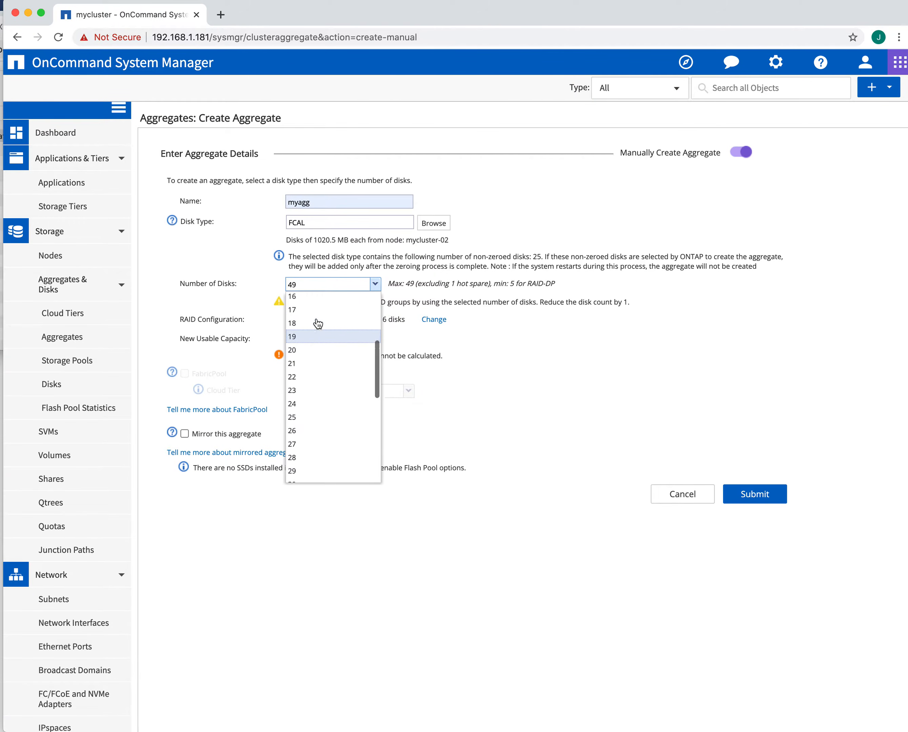
{"action": "scroll", "coordinate": [314, 343], "scroll_direction": "down", "scroll_amount": 2}
{"action": "left_click", "coordinate": [301, 357]}
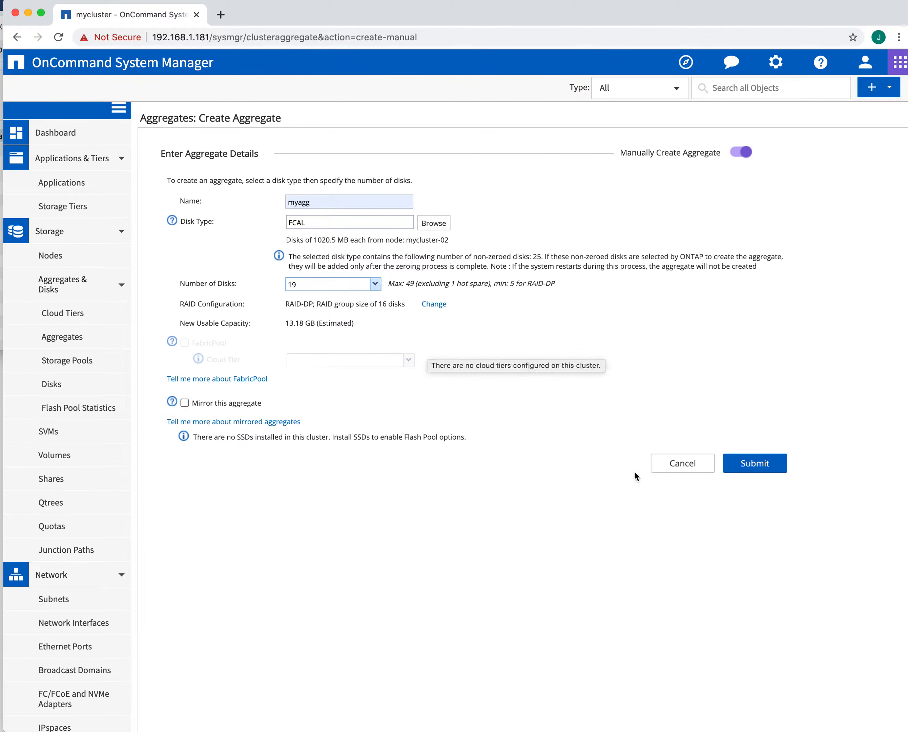
{"action": "left_click", "coordinate": [754, 464]}
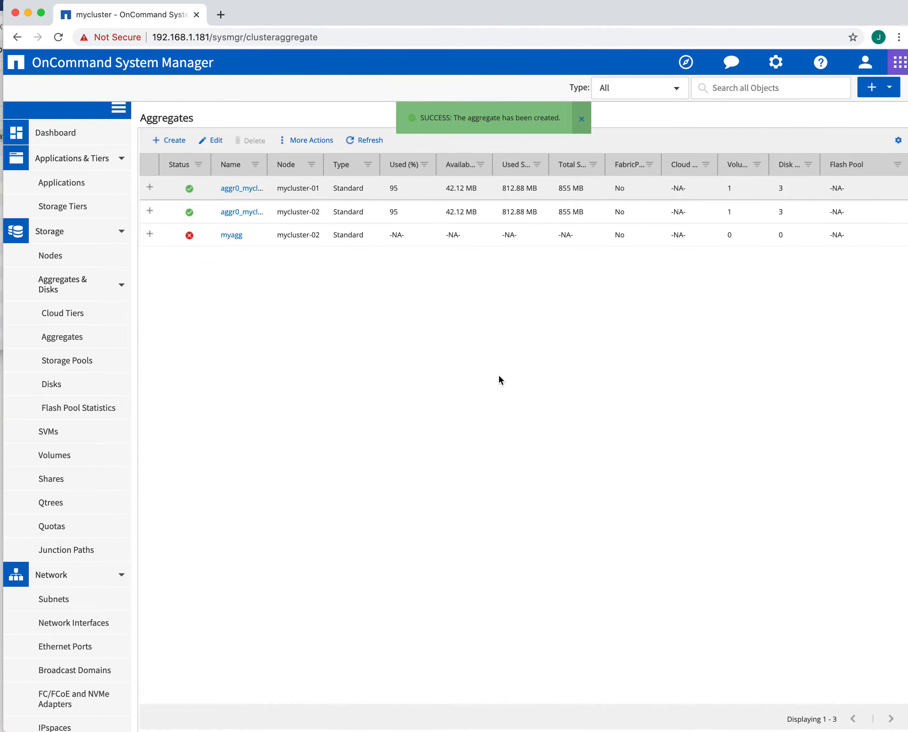
Step: View myagg's overview, then return to the Aggregates list
{"action": "mouse_move", "coordinate": [191, 235]}
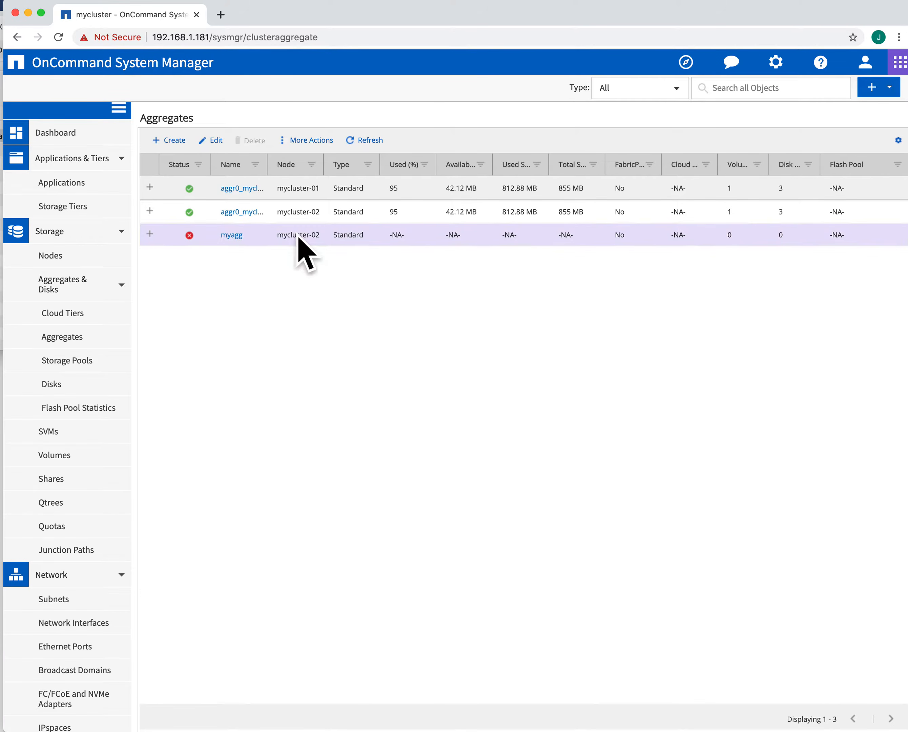
{"action": "left_click", "coordinate": [231, 236]}
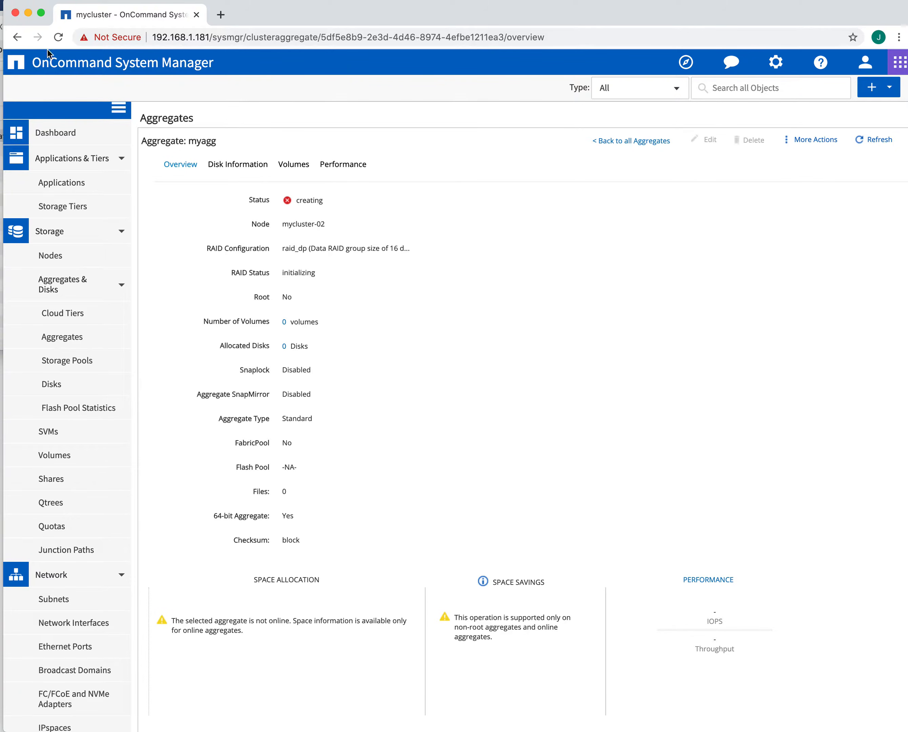
{"action": "left_click", "coordinate": [65, 288]}
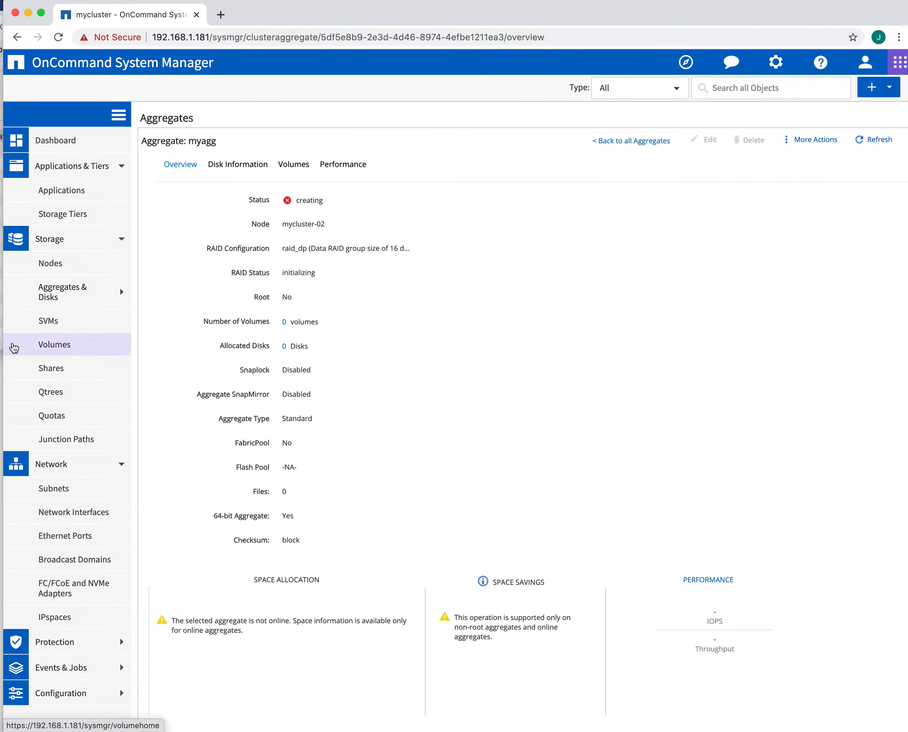
{"action": "left_click", "coordinate": [58, 292]}
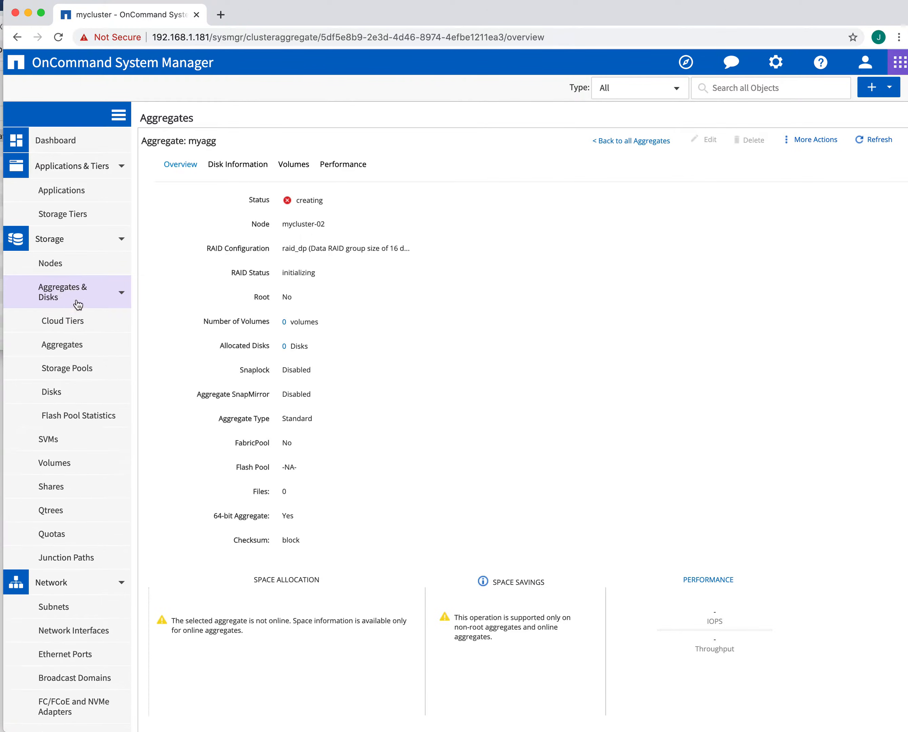
{"action": "left_click", "coordinate": [73, 350]}
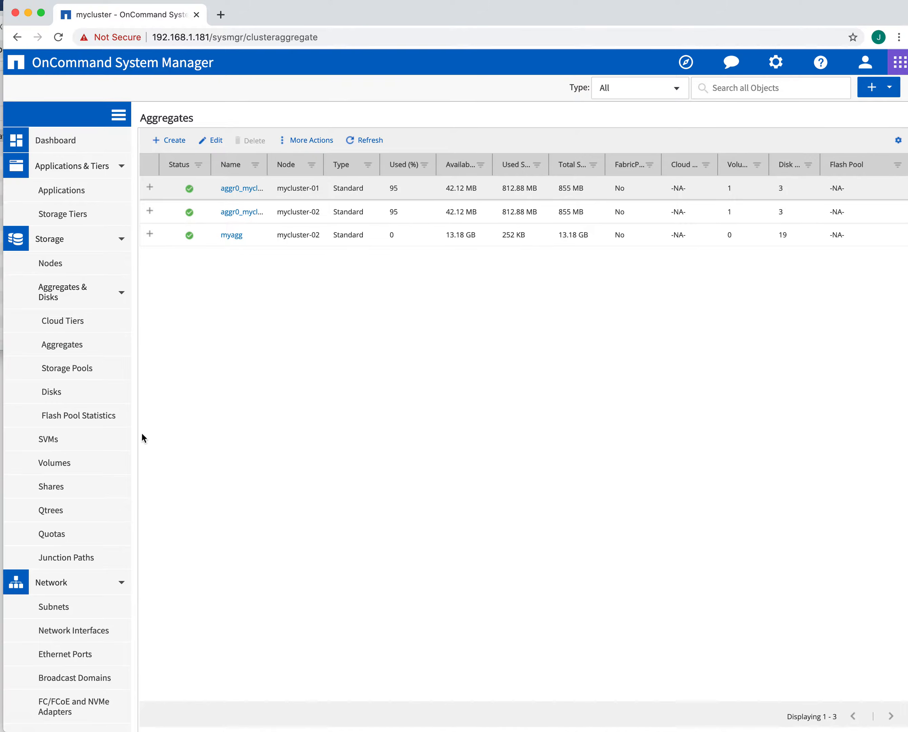
Step: Start a new SVM named mysvm
{"action": "left_click", "coordinate": [49, 446]}
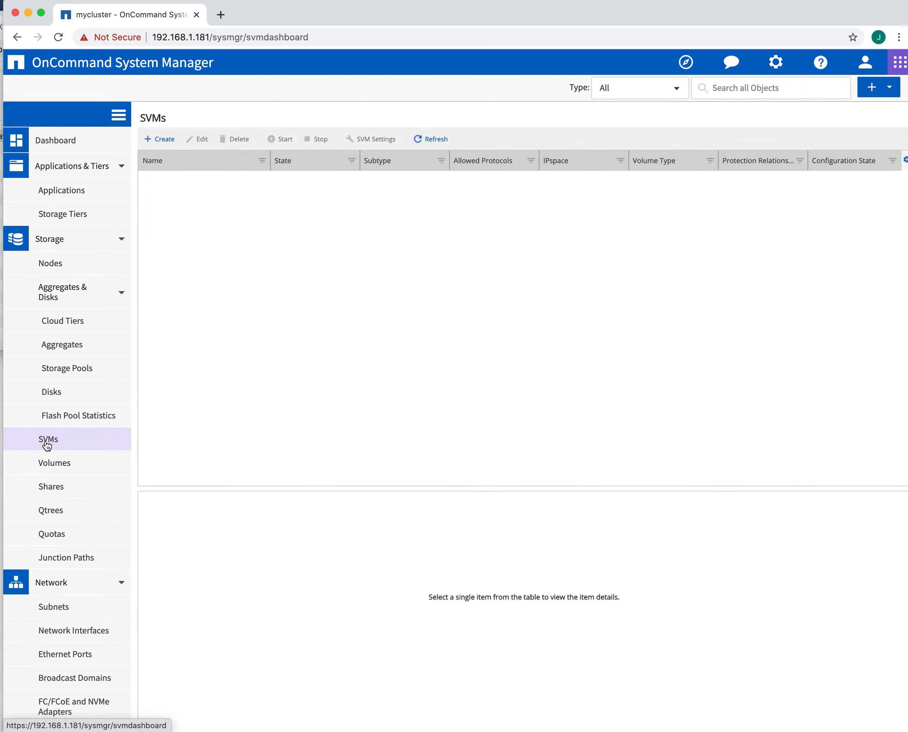
{"action": "left_click", "coordinate": [160, 139]}
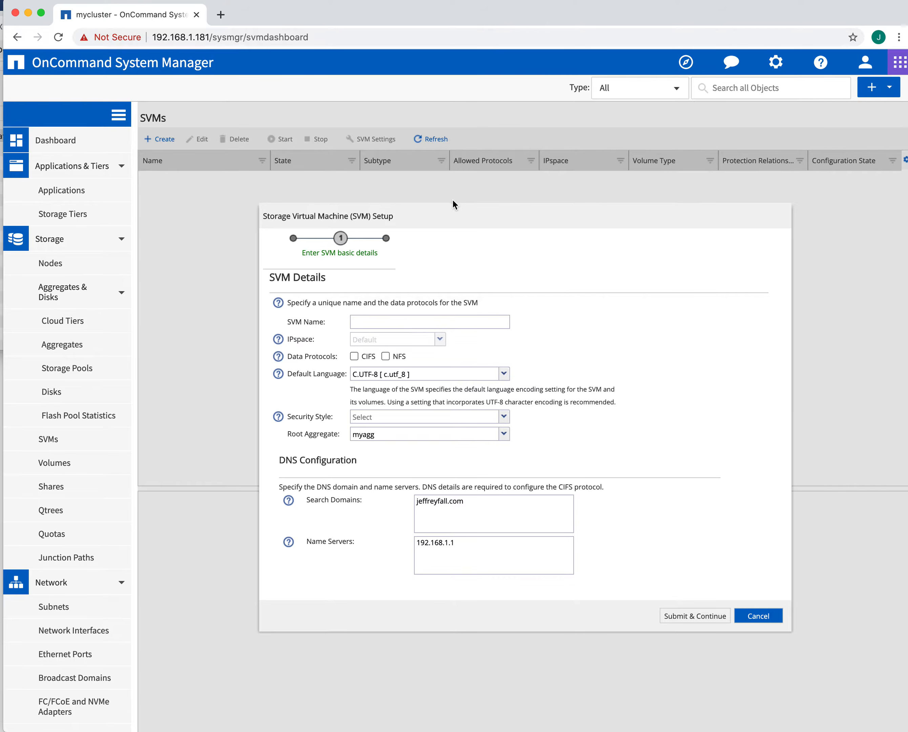
{"action": "left_click", "coordinate": [427, 322]}
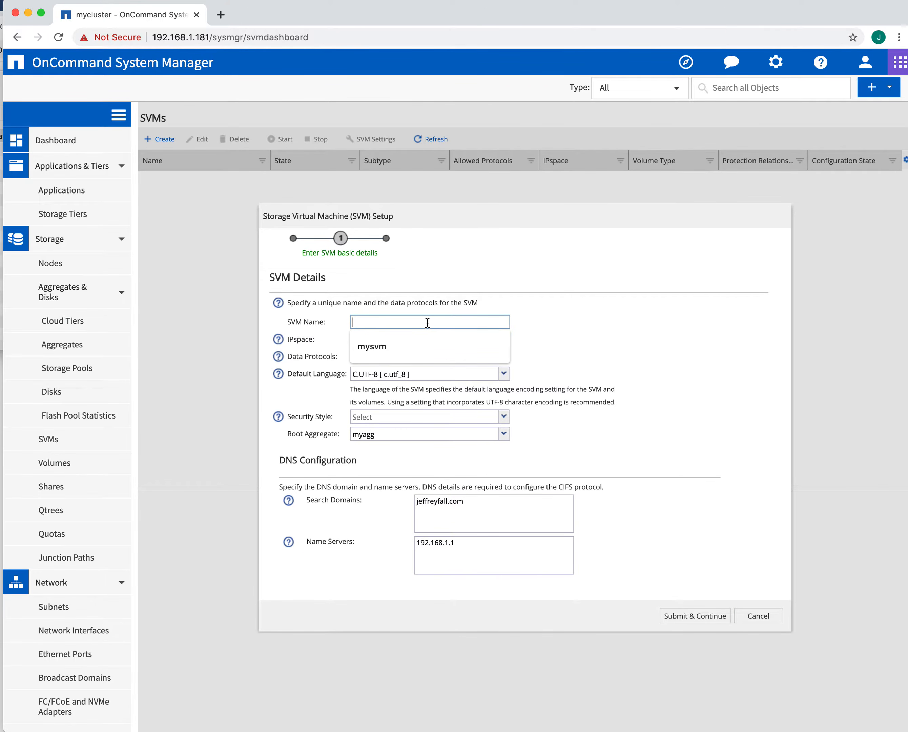
{"action": "left_click", "coordinate": [403, 346]}
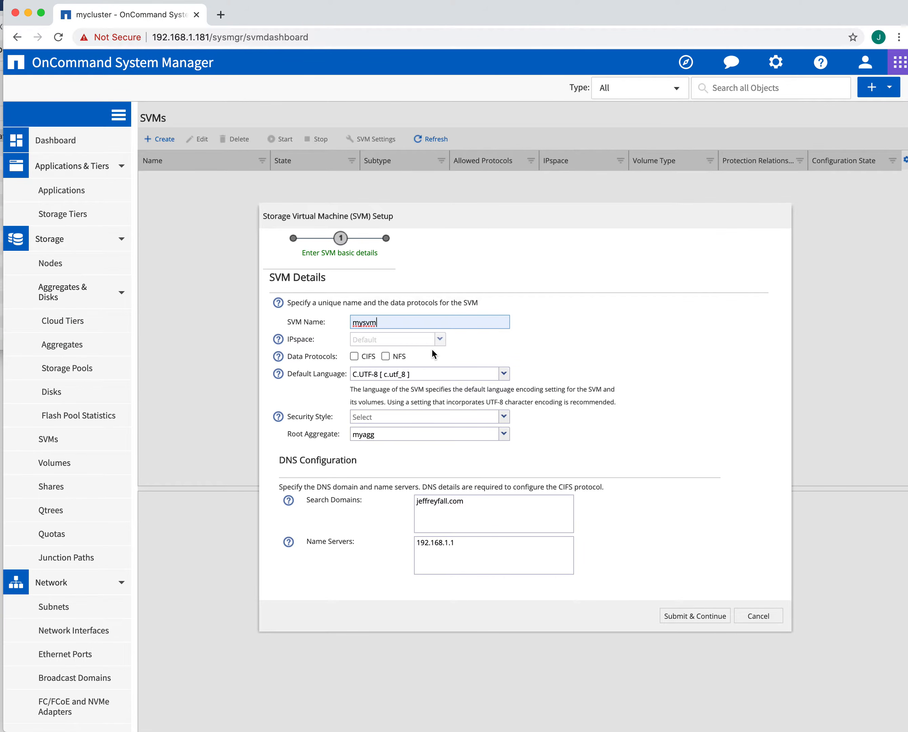
Step: Enable NFS with UNIX security style and root aggregate myagg, then submit the basic details
{"action": "left_click", "coordinate": [388, 356]}
{"action": "left_click", "coordinate": [504, 418]}
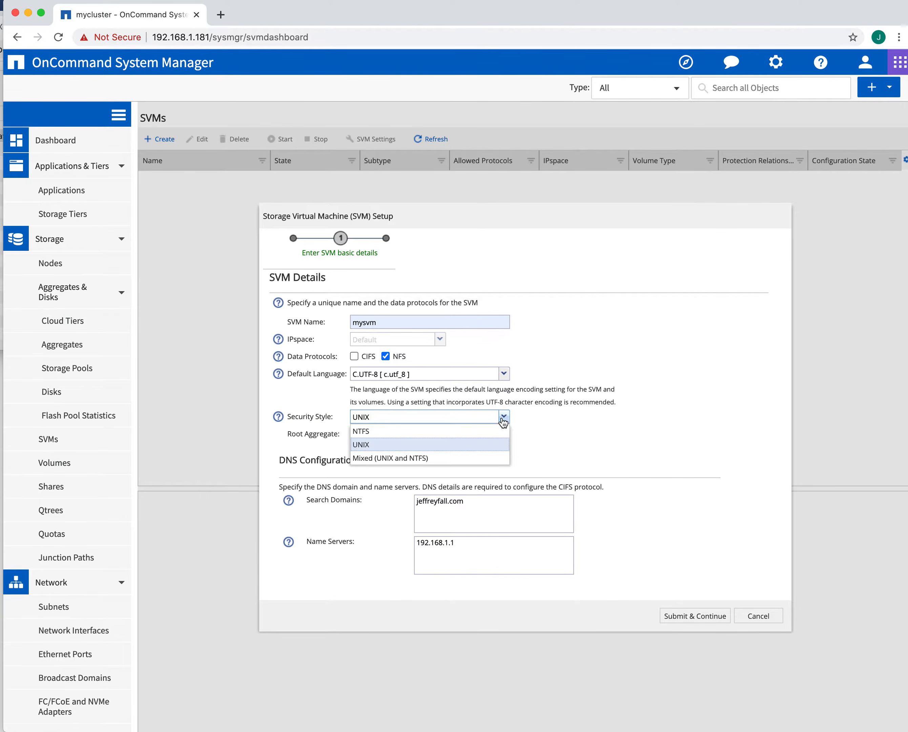
{"action": "left_click", "coordinate": [504, 419]}
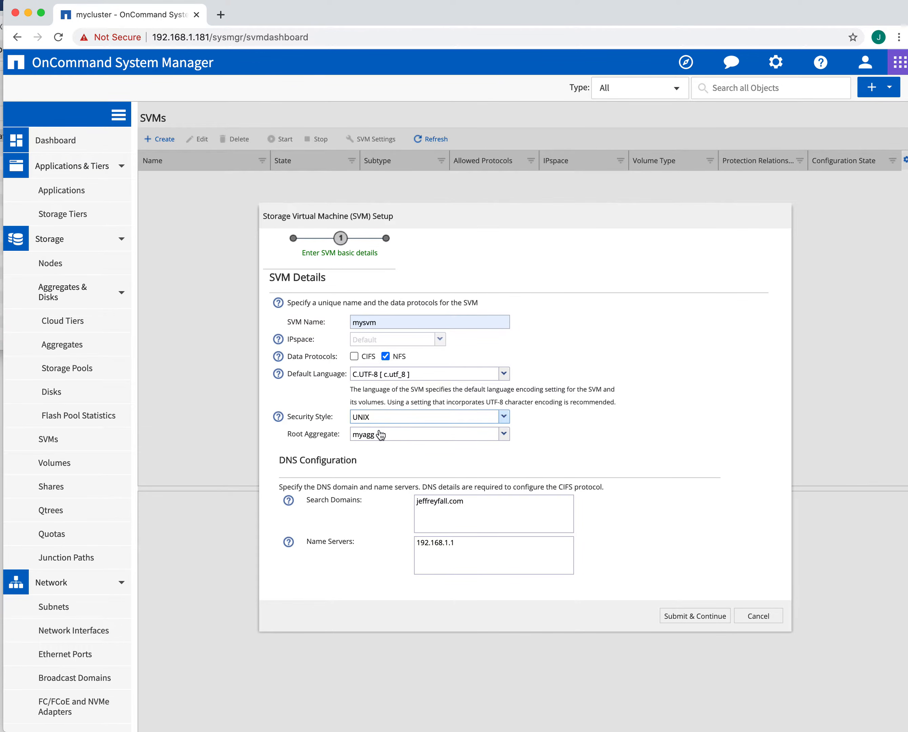
{"action": "left_click", "coordinate": [504, 435]}
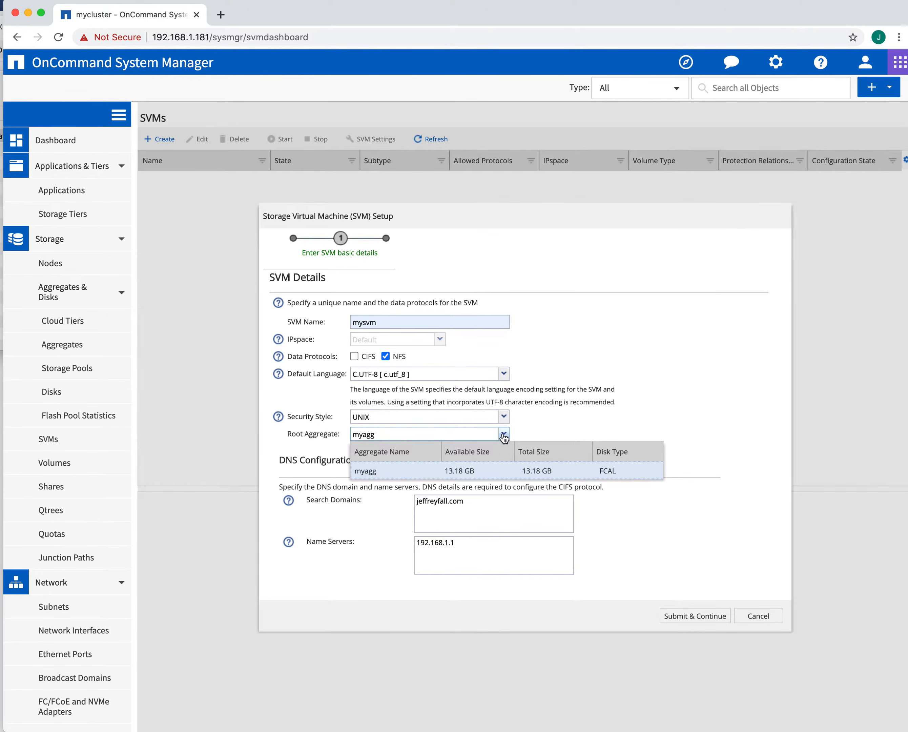
{"action": "left_click", "coordinate": [504, 435]}
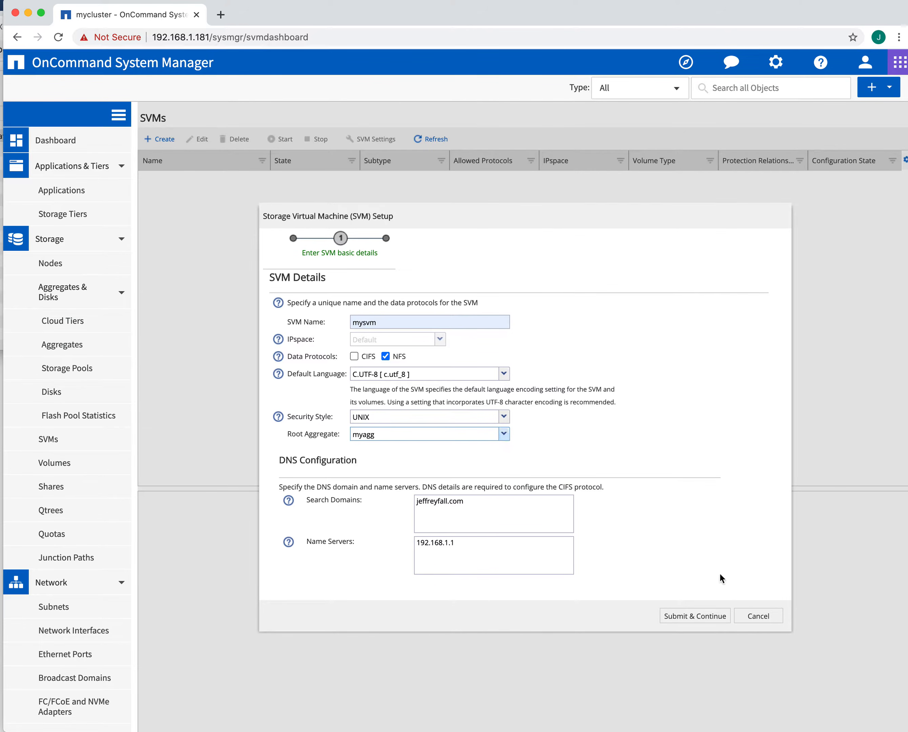
{"action": "left_click", "coordinate": [698, 617]}
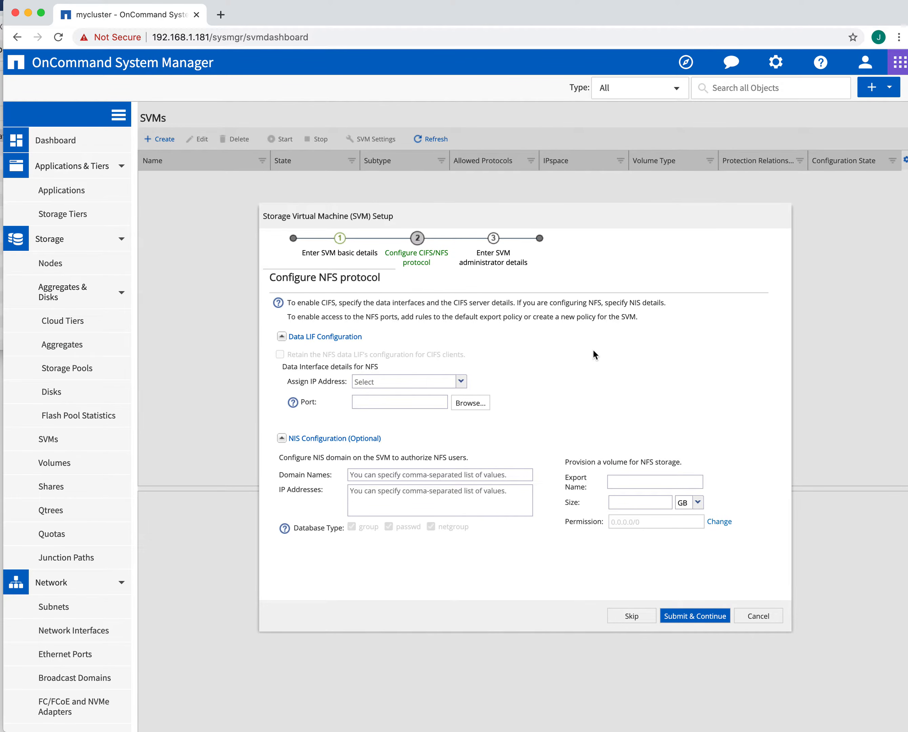
Step: Give the NFS interface IP 192.168.1.195, netmask 255.255.255.0, gateway 192.168.1.1, without a subnet
{"action": "left_click", "coordinate": [461, 381]}
{"action": "left_click", "coordinate": [414, 410]}
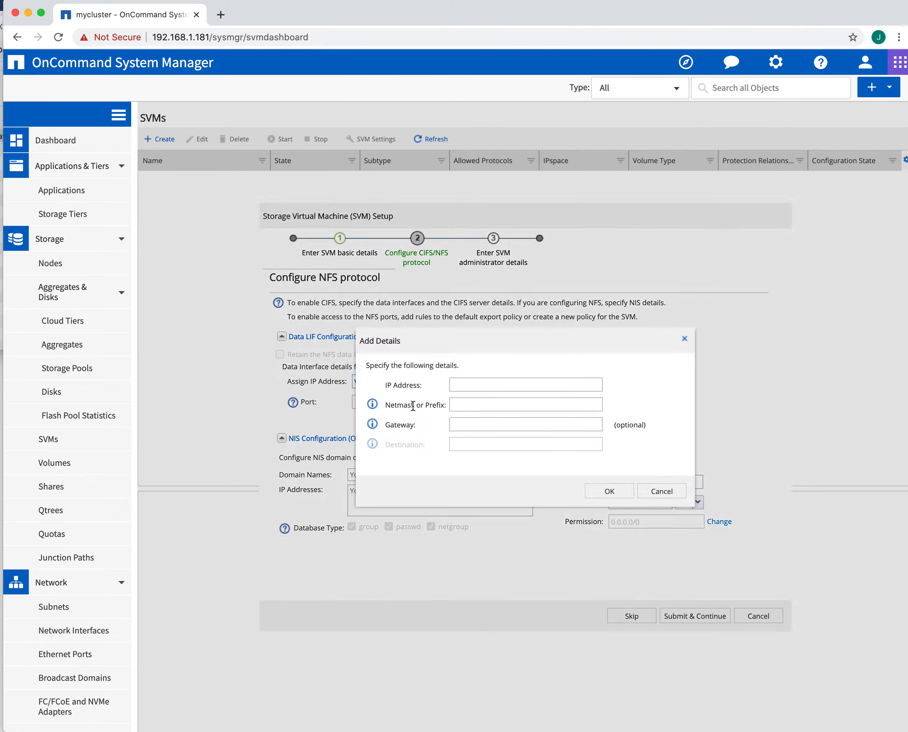
{"action": "left_click", "coordinate": [470, 385]}
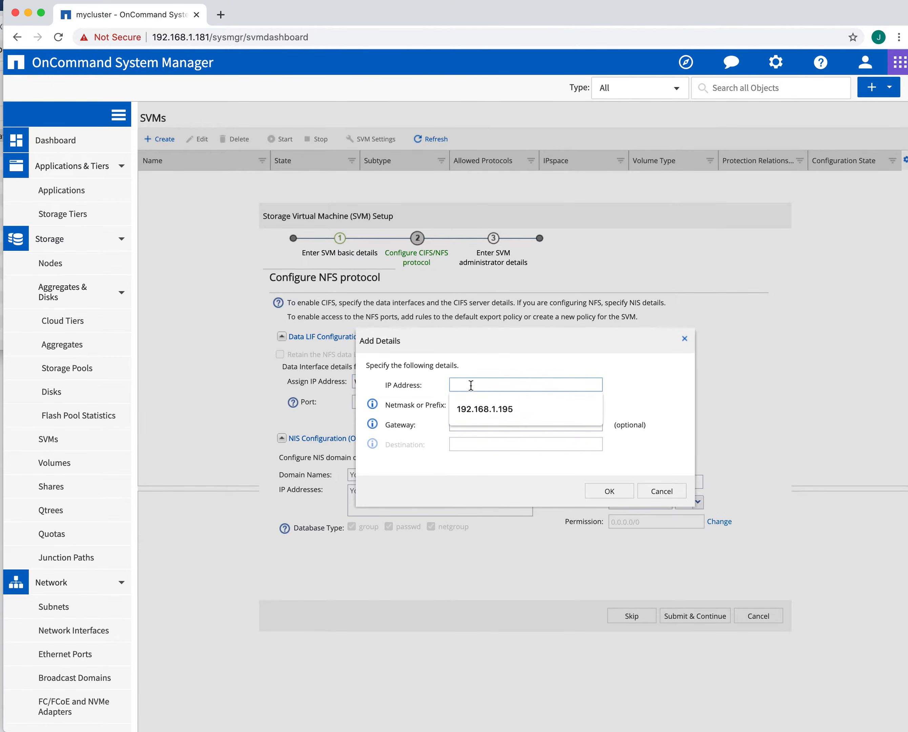
{"action": "left_click", "coordinate": [477, 411]}
{"action": "left_click", "coordinate": [498, 405]}
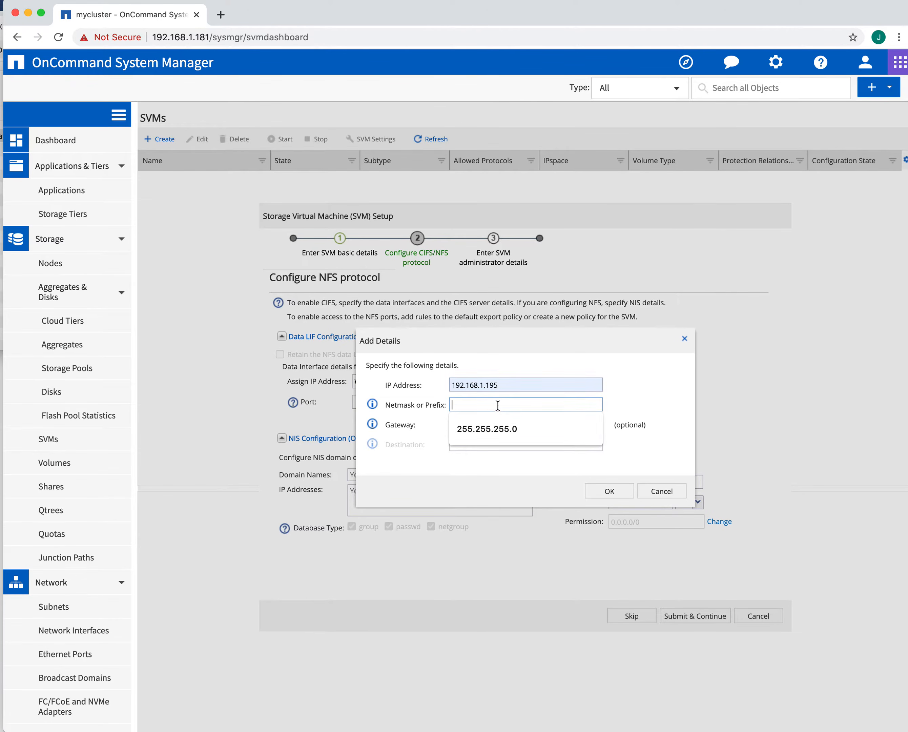
{"action": "left_click", "coordinate": [497, 429]}
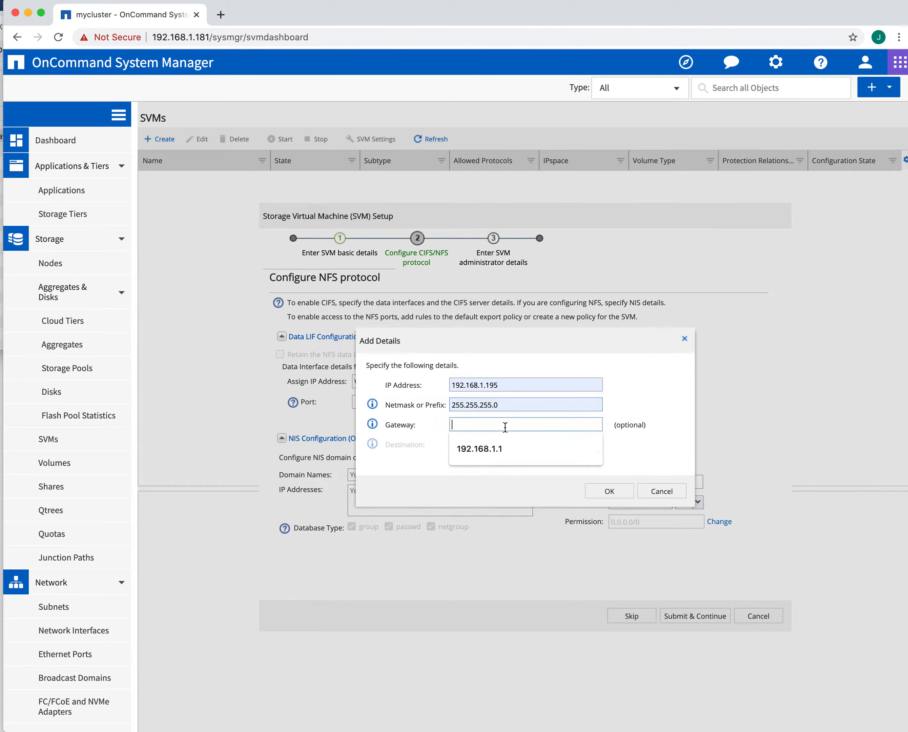
{"action": "left_click", "coordinate": [505, 426]}
{"action": "left_click", "coordinate": [491, 449]}
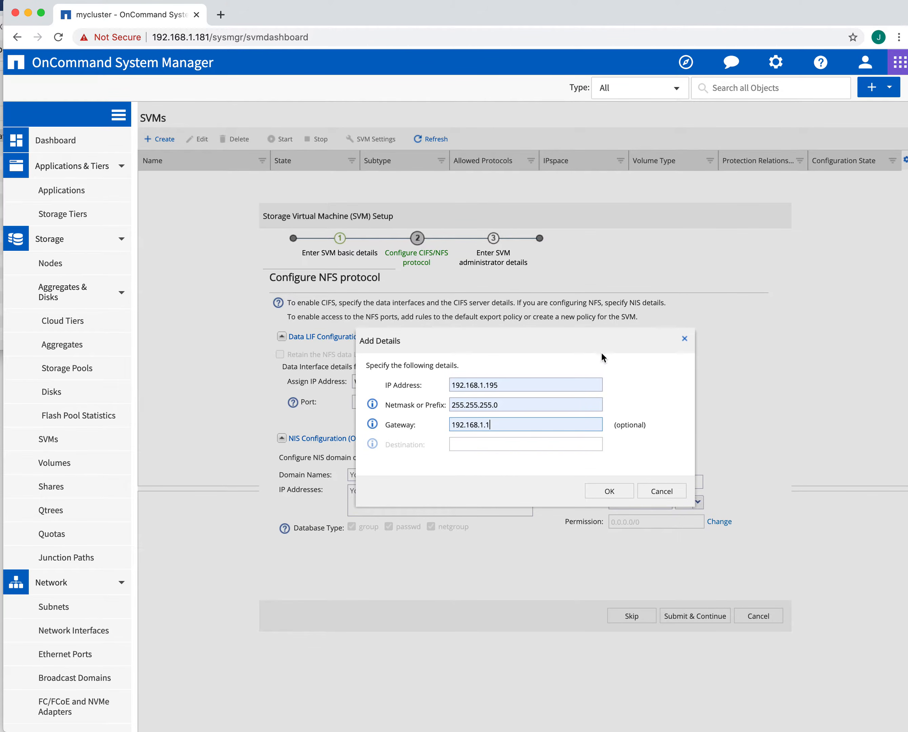
{"action": "left_click", "coordinate": [608, 495]}
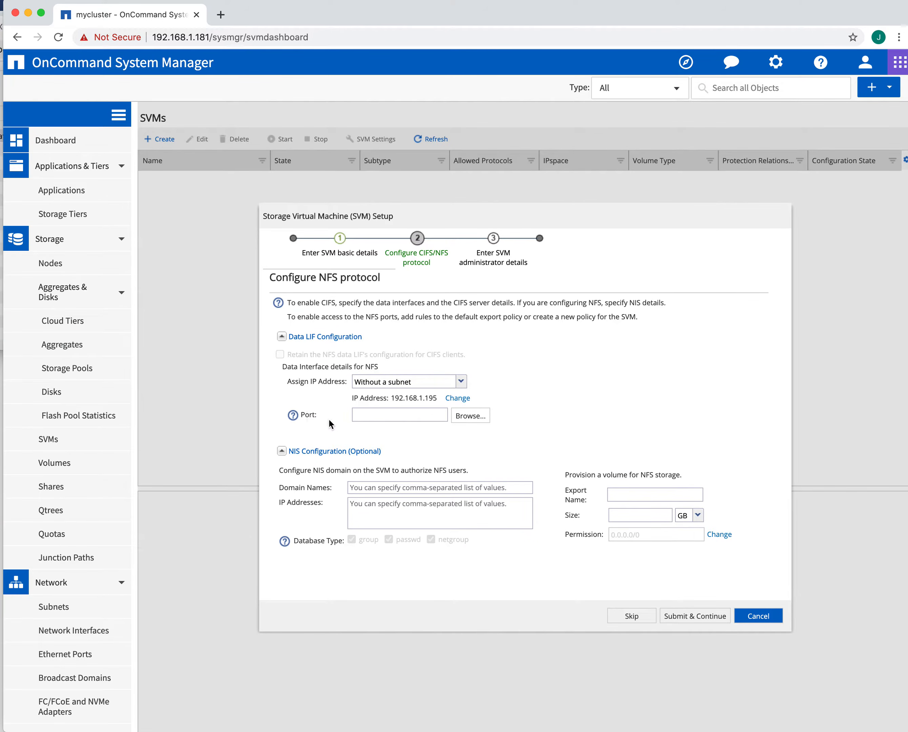
Step: Set the interface port to mycluster-01:e0c and submit the NFS configuration
{"action": "left_click", "coordinate": [468, 415]}
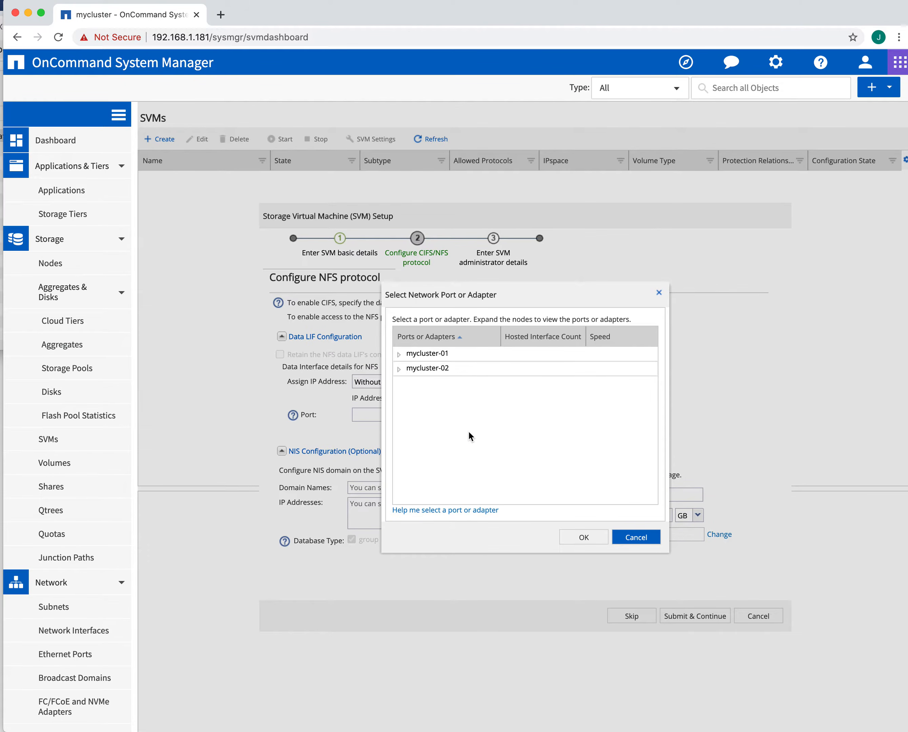
{"action": "left_click", "coordinate": [398, 354]}
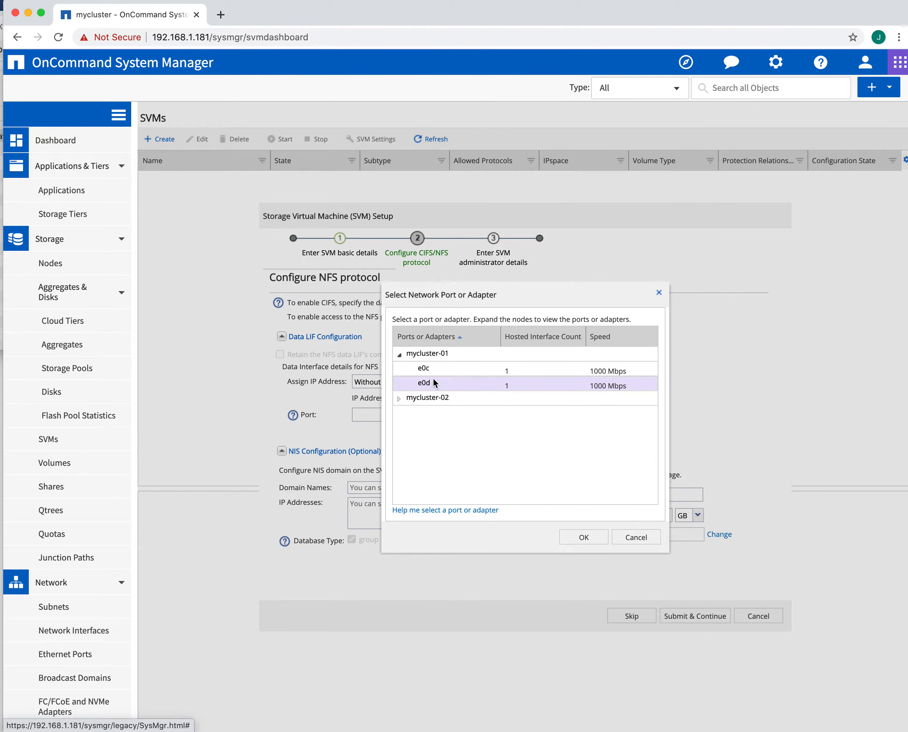
{"action": "left_click", "coordinate": [432, 368]}
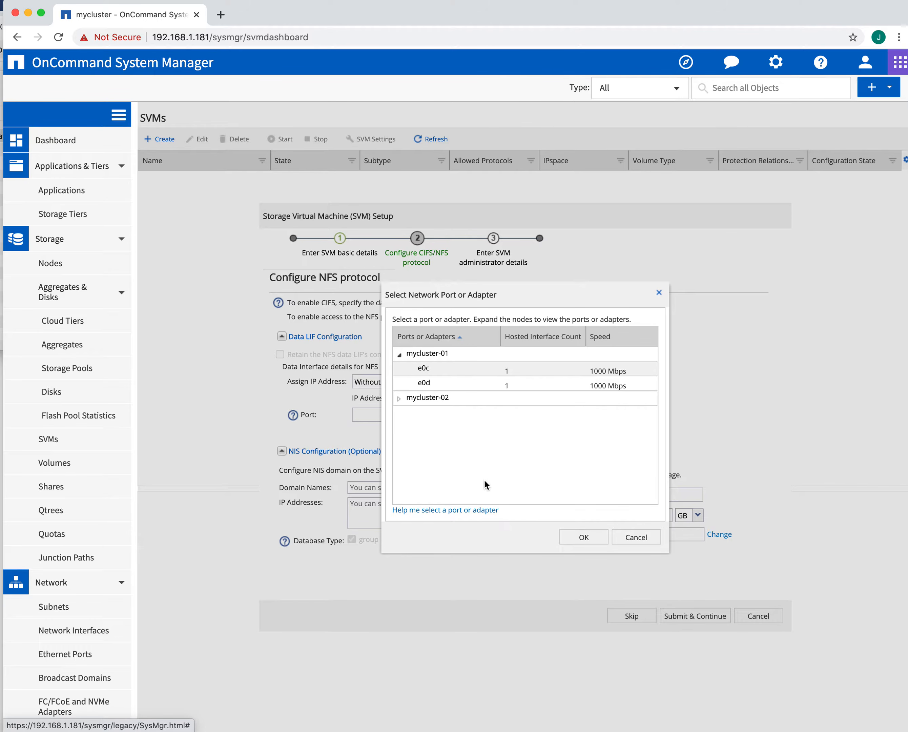
{"action": "left_click", "coordinate": [586, 538]}
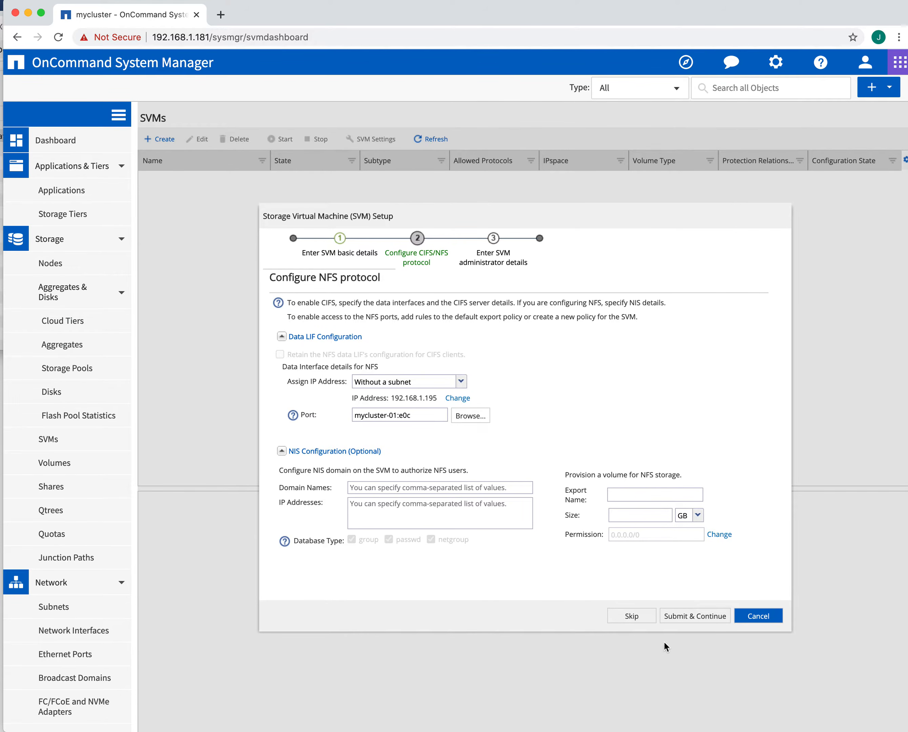
{"action": "left_click", "coordinate": [689, 615]}
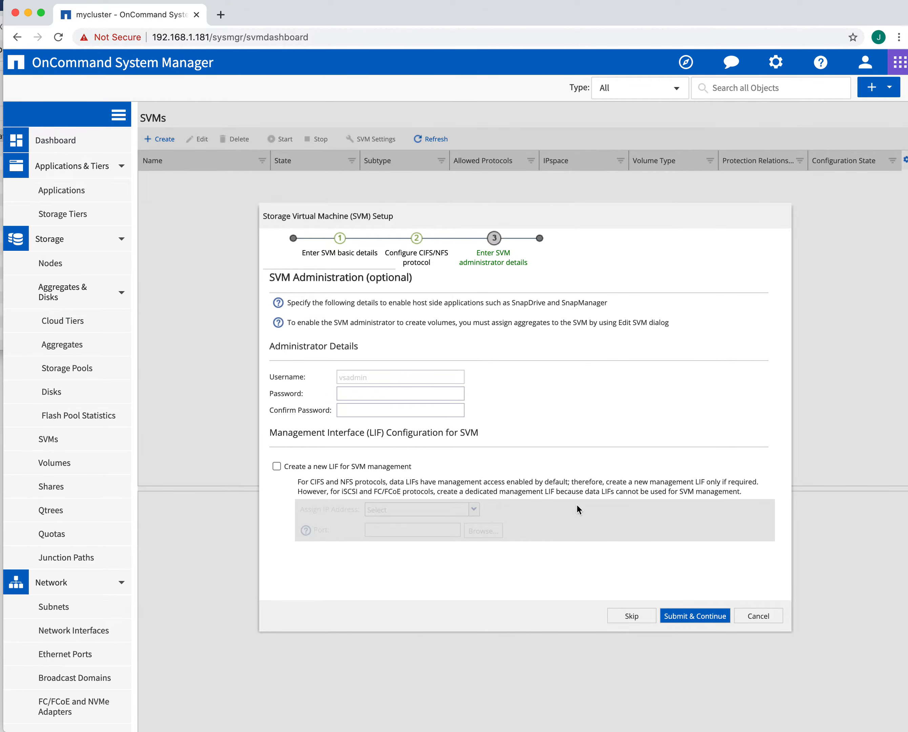
Step: Enter and confirm the vsadmin administrator password, then submit the final step
{"action": "left_click", "coordinate": [697, 617]}
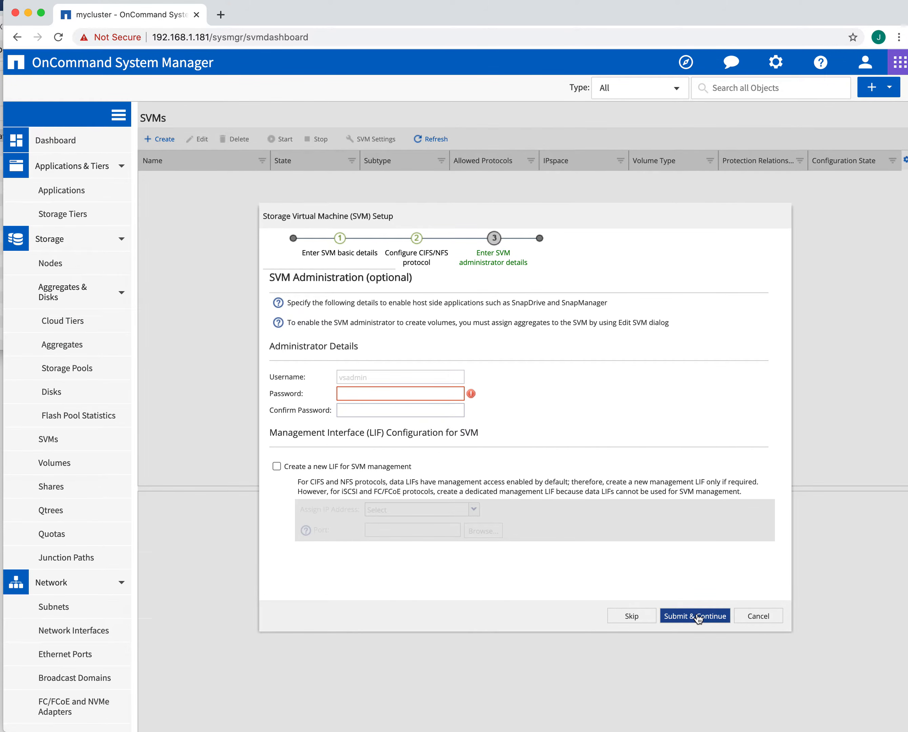
{"action": "left_click", "coordinate": [425, 394]}
{"action": "type", "text": "Netapp1!"}
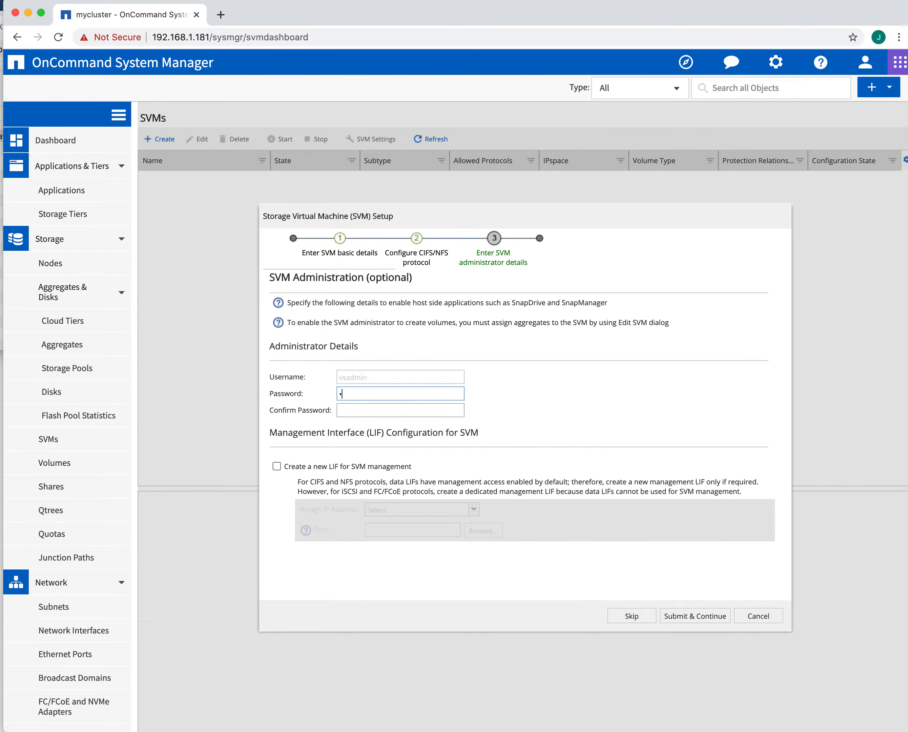
{"action": "type", "text": "!"}
{"action": "left_click", "coordinate": [435, 412]}
{"action": "type", "text": "Netapp1!"}
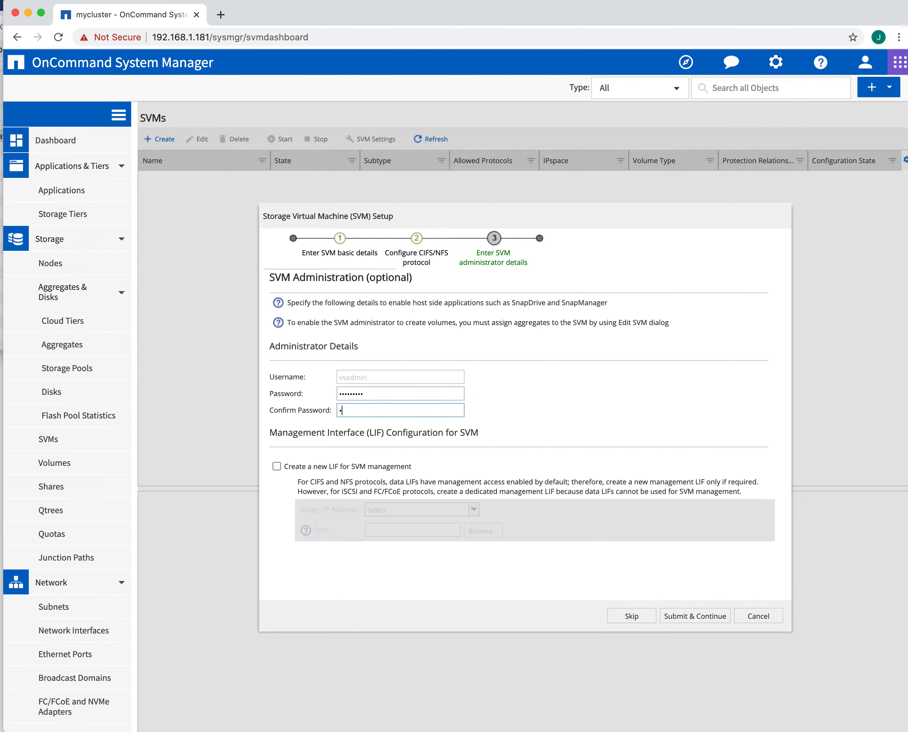
{"action": "type", "text": "!"}
{"action": "left_click", "coordinate": [701, 620]}
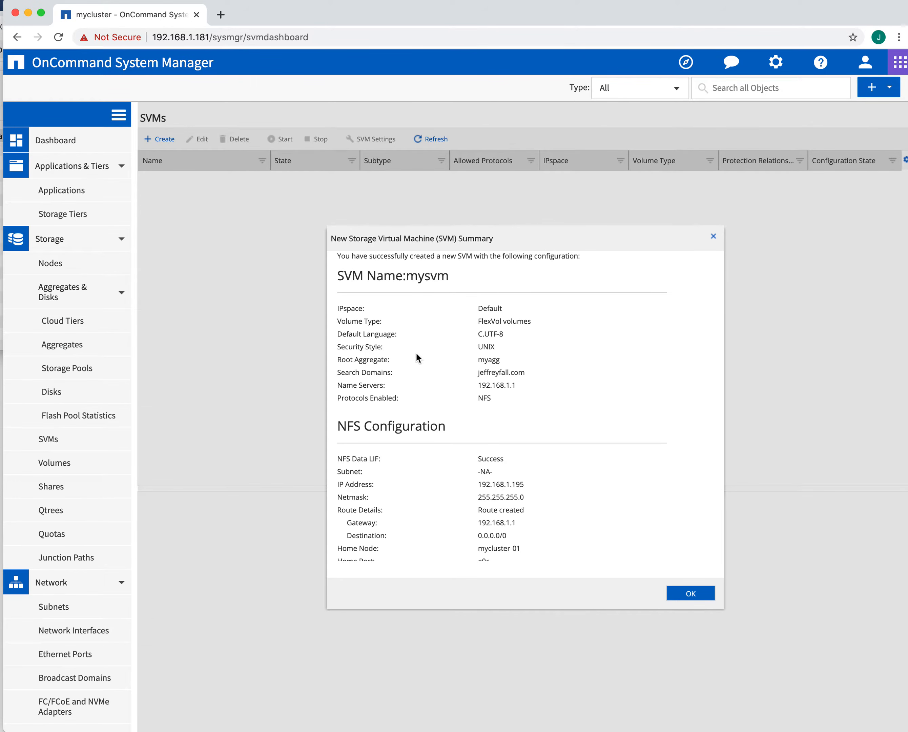
Step: Review the NFS settings in the New SVM Summary and close it
{"action": "scroll", "coordinate": [434, 405], "scroll_direction": "down", "scroll_amount": 1}
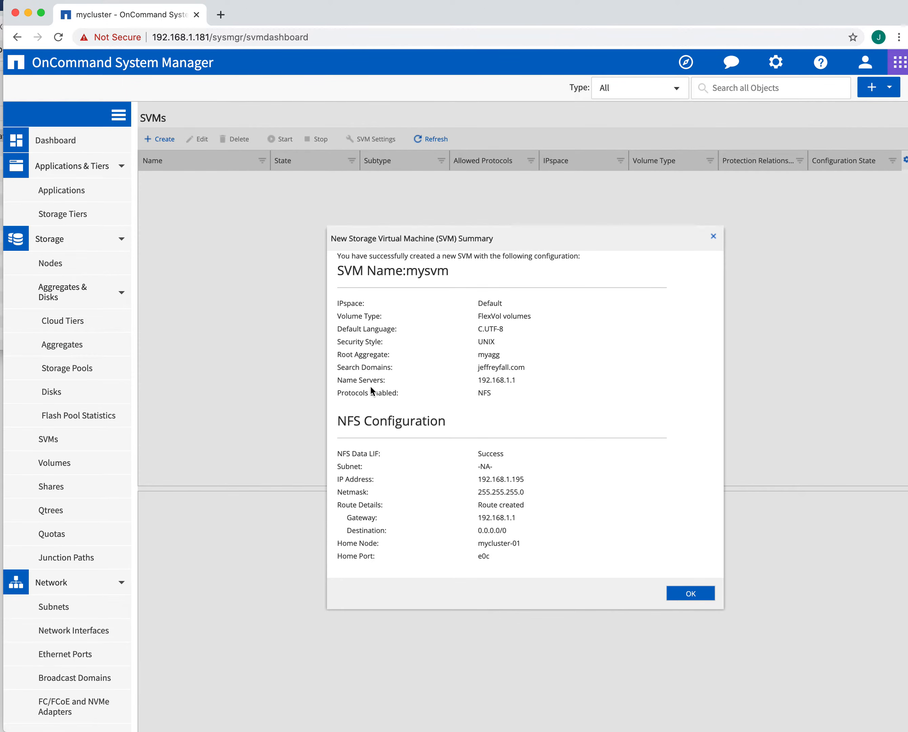
{"action": "scroll", "coordinate": [412, 453], "scroll_direction": "down", "scroll_amount": 1}
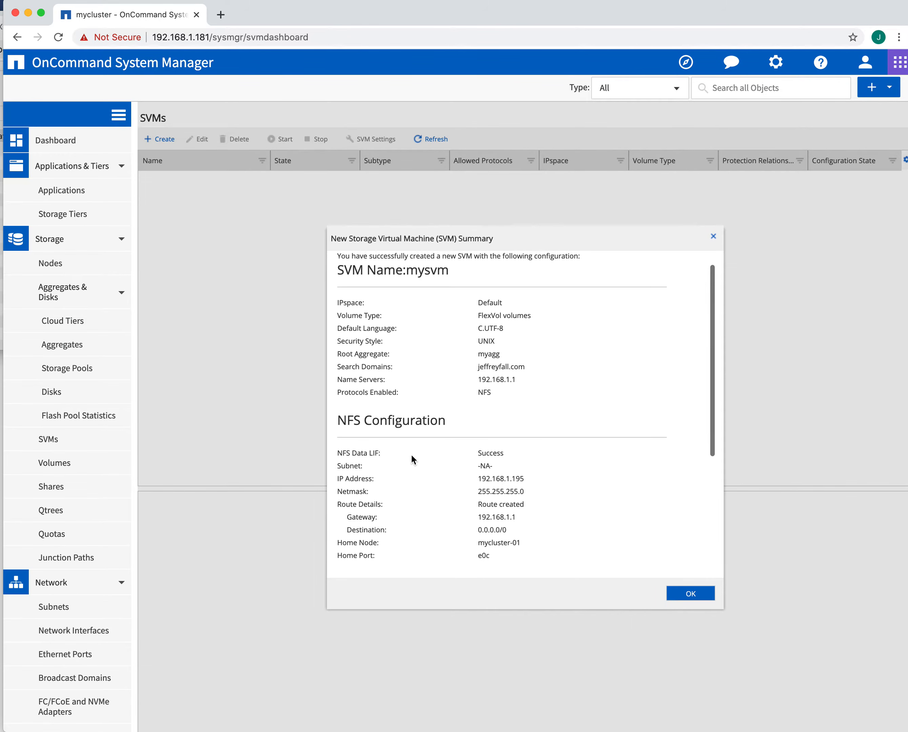
{"action": "scroll", "coordinate": [514, 478], "scroll_direction": "down", "scroll_amount": 1}
{"action": "scroll", "coordinate": [527, 480], "scroll_direction": "up", "scroll_amount": 1}
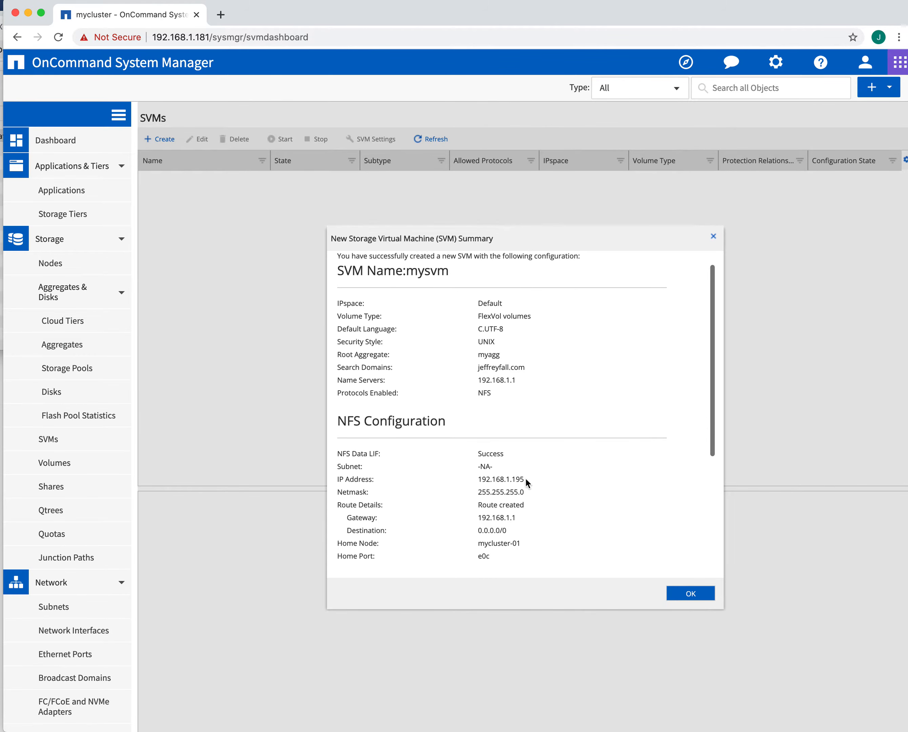
{"action": "scroll", "coordinate": [523, 491], "scroll_direction": "down", "scroll_amount": 1}
{"action": "scroll", "coordinate": [539, 502], "scroll_direction": "down", "scroll_amount": 2}
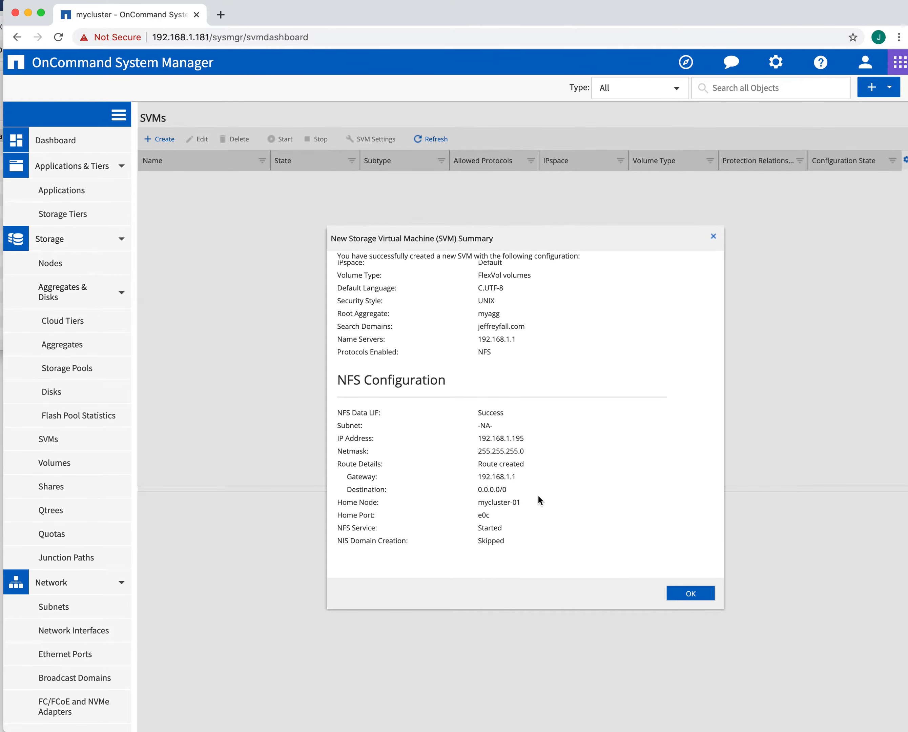
{"action": "left_click", "coordinate": [686, 594]}
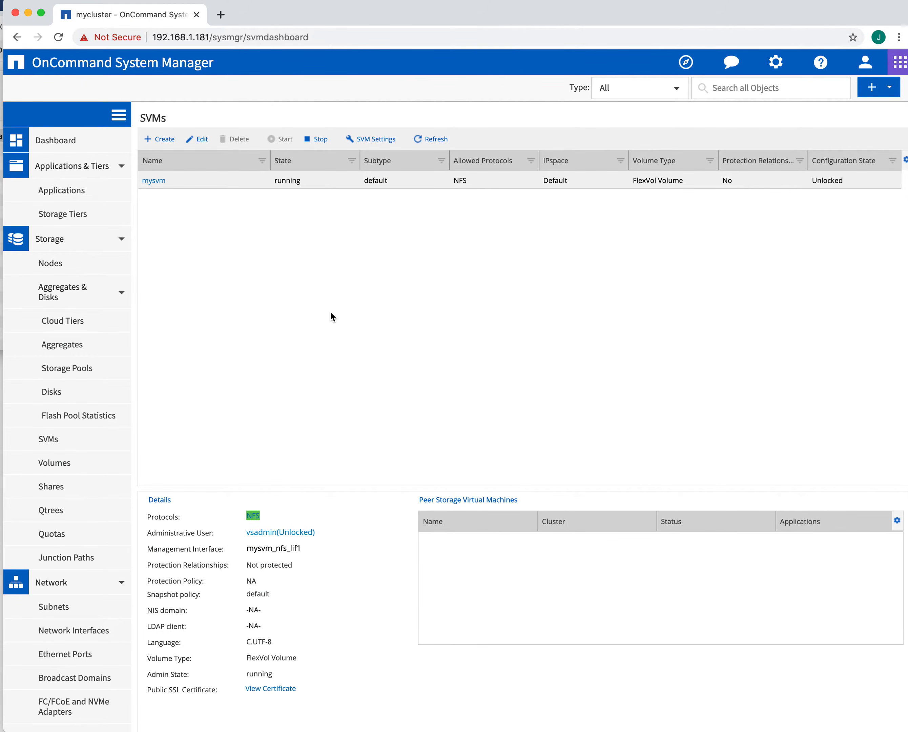
Step: Go to the Volumes page and open the Create menu's FlexVol/FlexGroup choices
{"action": "left_click", "coordinate": [60, 467]}
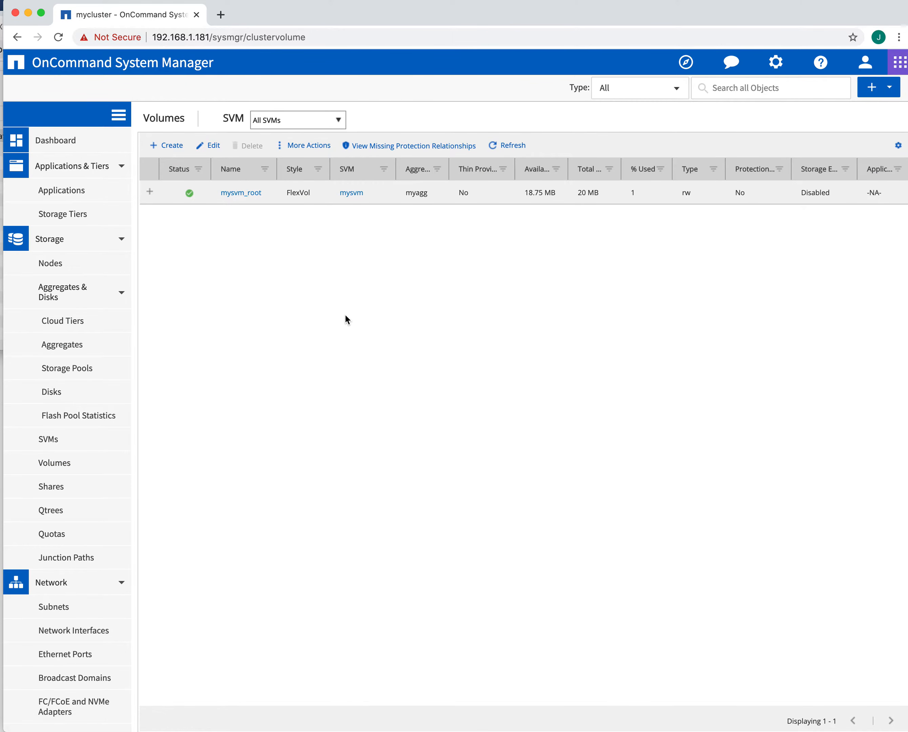
{"action": "left_click", "coordinate": [172, 146]}
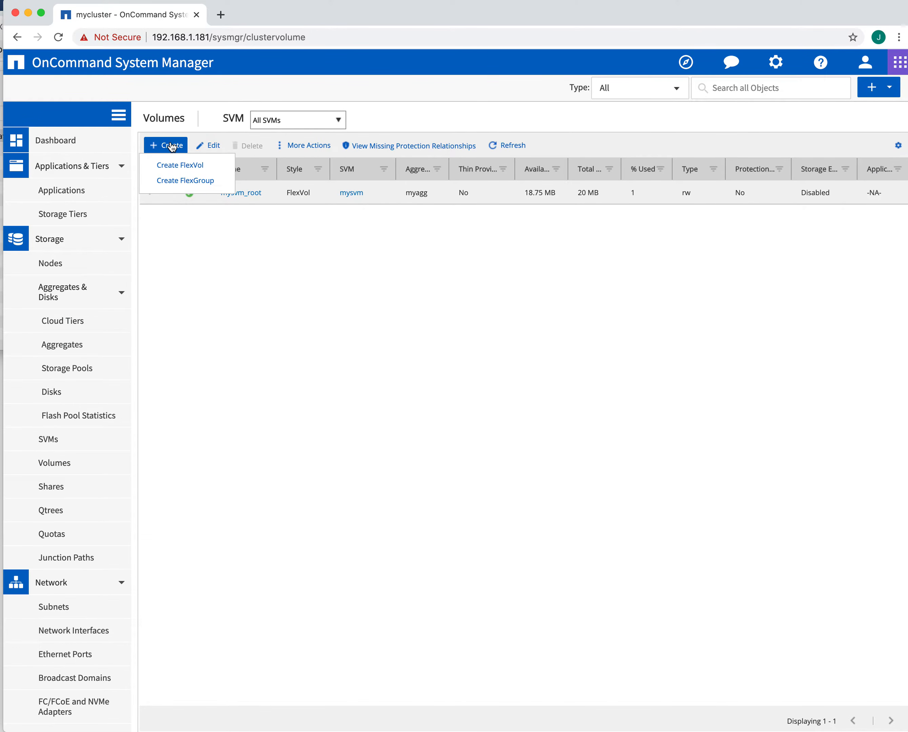
{"action": "mouse_move", "coordinate": [165, 144]}
Step: Create FlexVol volume vol1 on aggregate myagg in SVM mysvm
{"action": "left_click", "coordinate": [200, 171]}
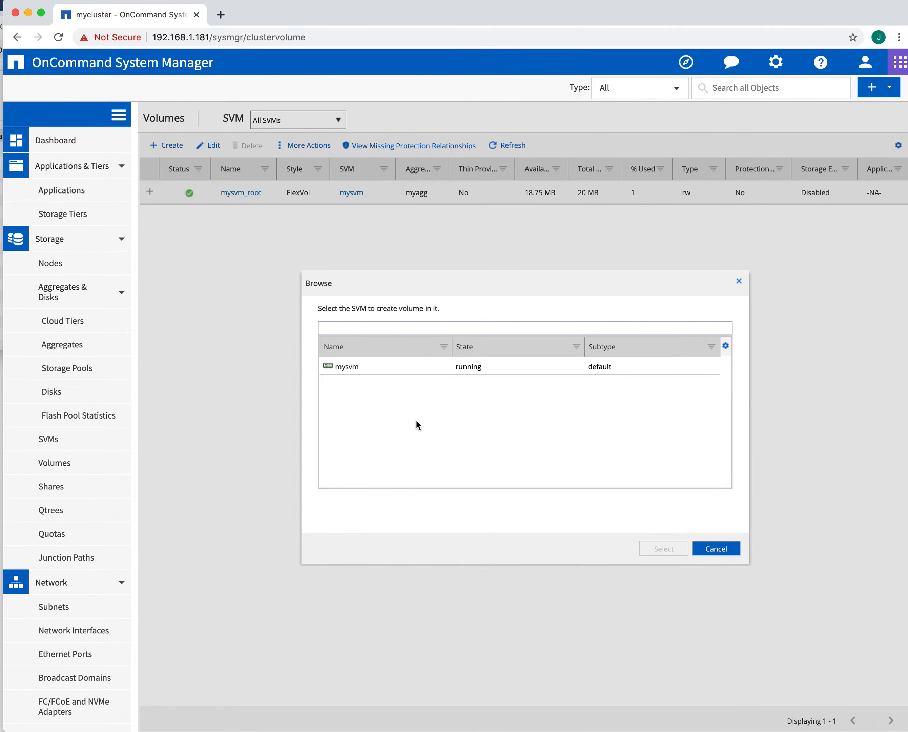
{"action": "left_click", "coordinate": [336, 366]}
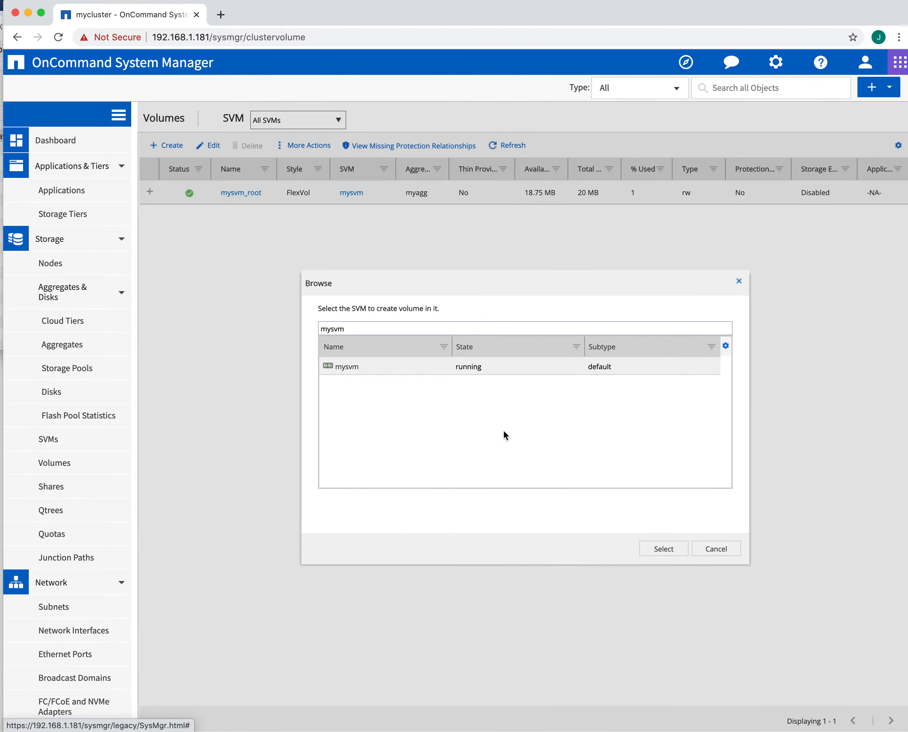
{"action": "left_click", "coordinate": [661, 547]}
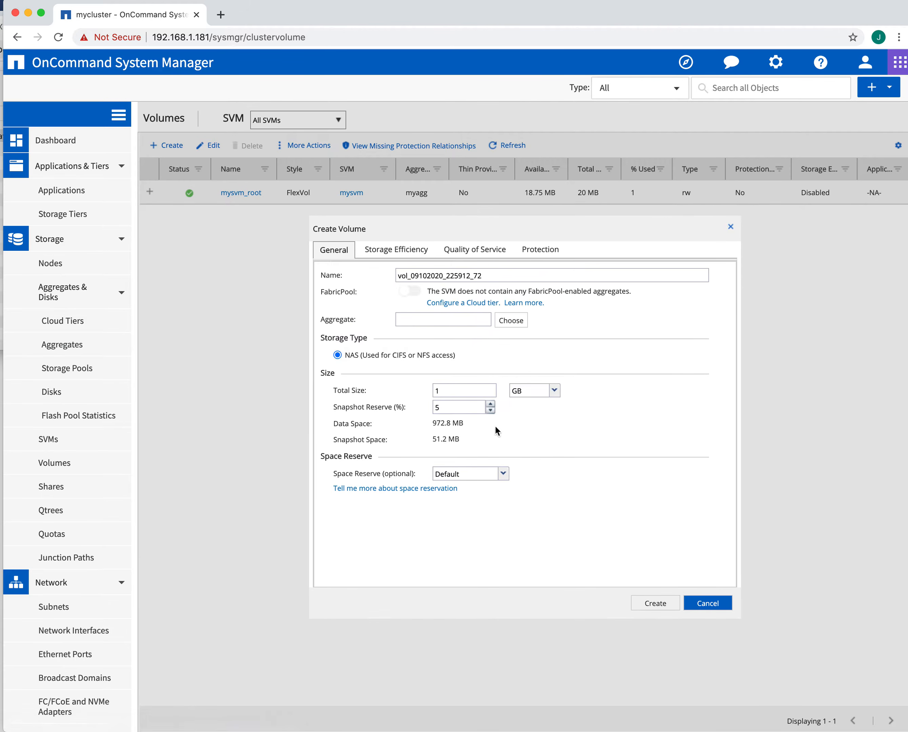
{"action": "left_click", "coordinate": [511, 321]}
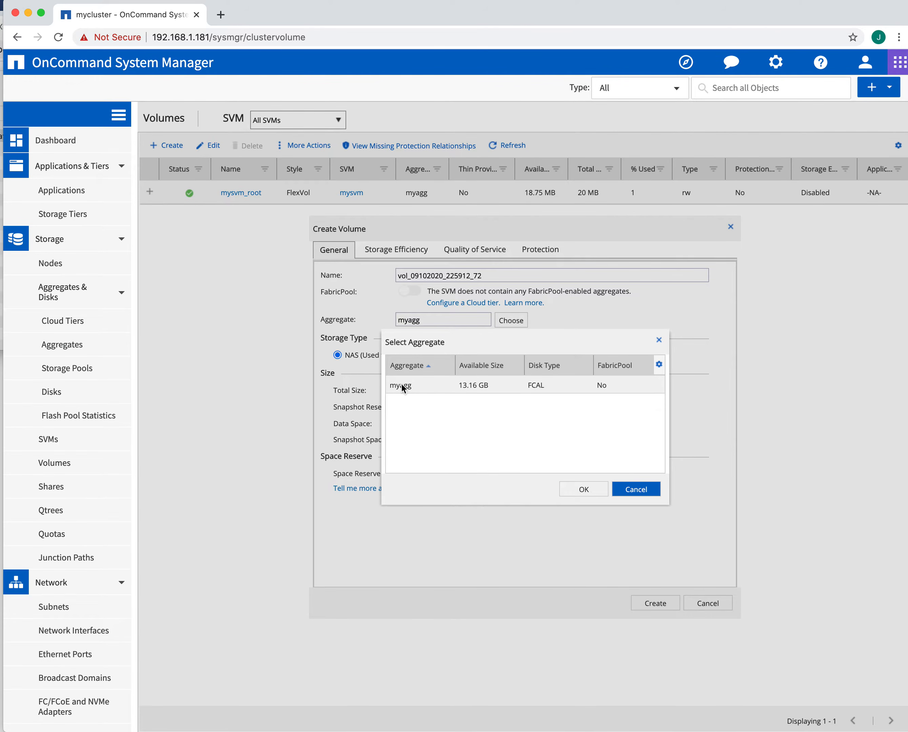
{"action": "left_click", "coordinate": [580, 488]}
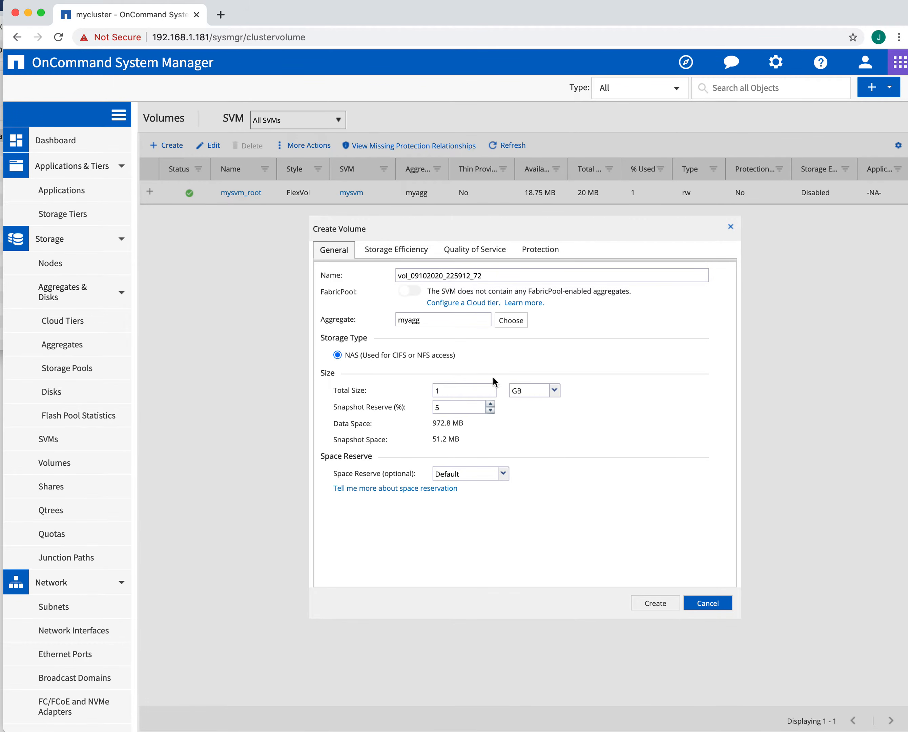
{"action": "double_click", "coordinate": [485, 275]}
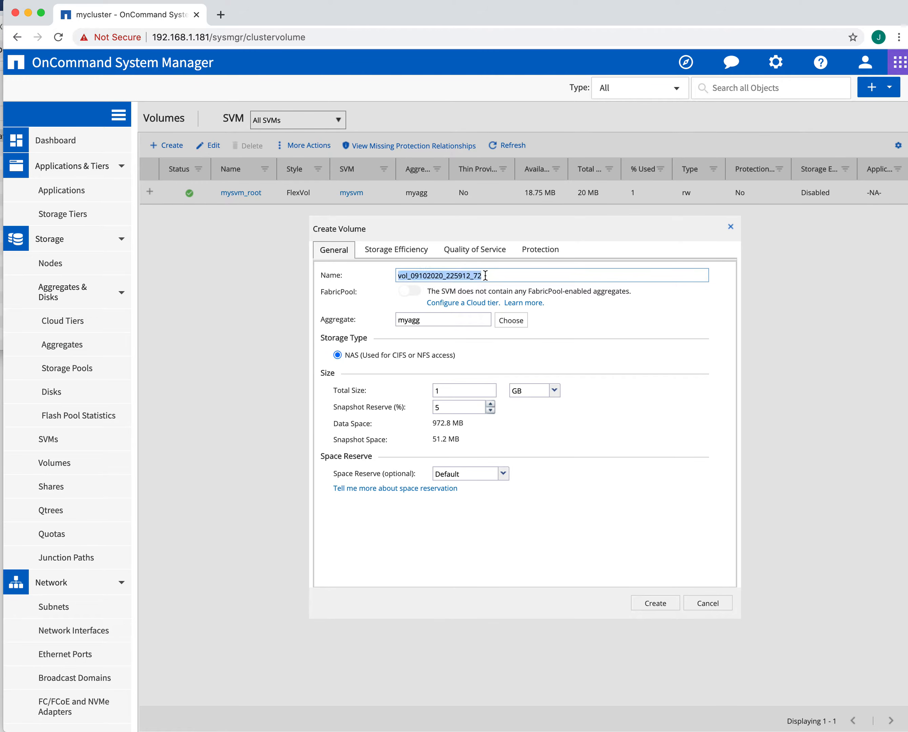
{"action": "type", "text": "vol1"}
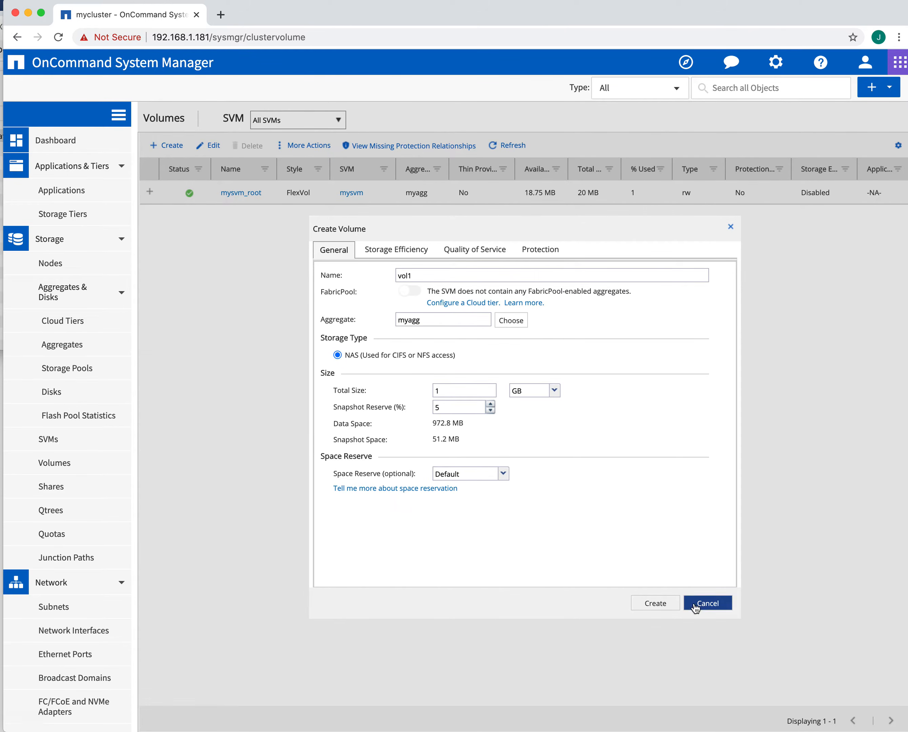
{"action": "left_click", "coordinate": [650, 600]}
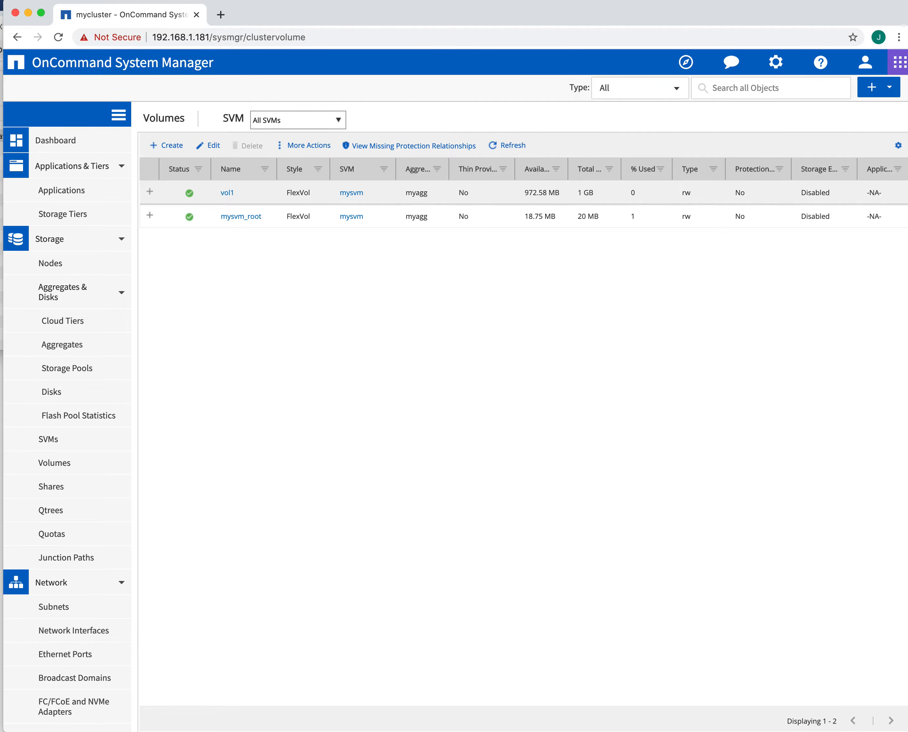
Step: Bring the bash Terminal window forward, move and enlarge it, and increase its text size
{"action": "key", "text": "super+Tab"}
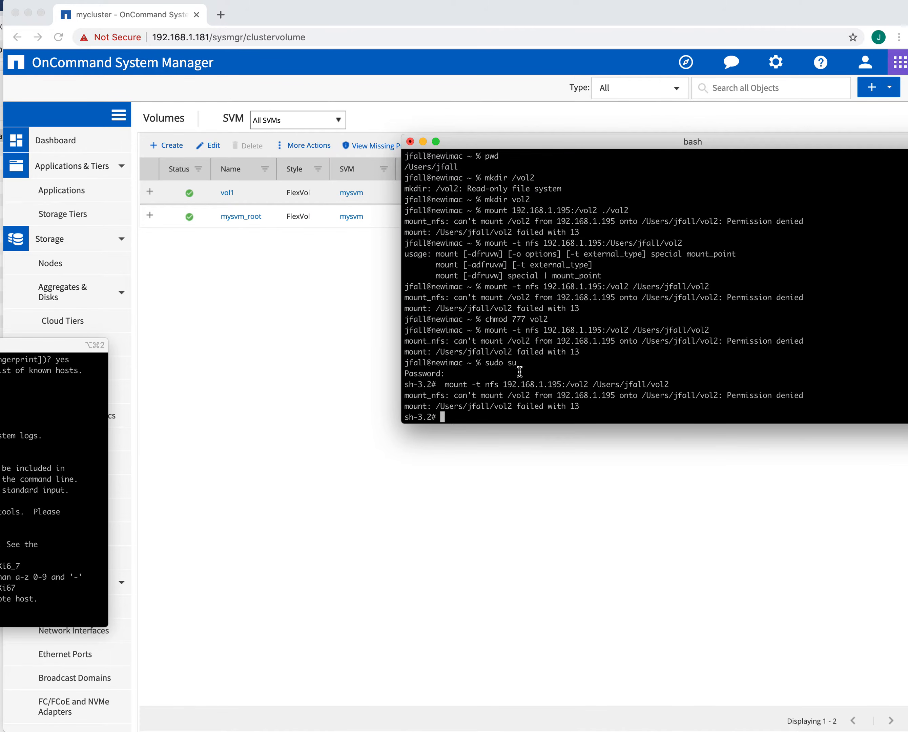
{"action": "left_click_drag", "start_coordinate": [0, 346], "coordinate": [0, 344]}
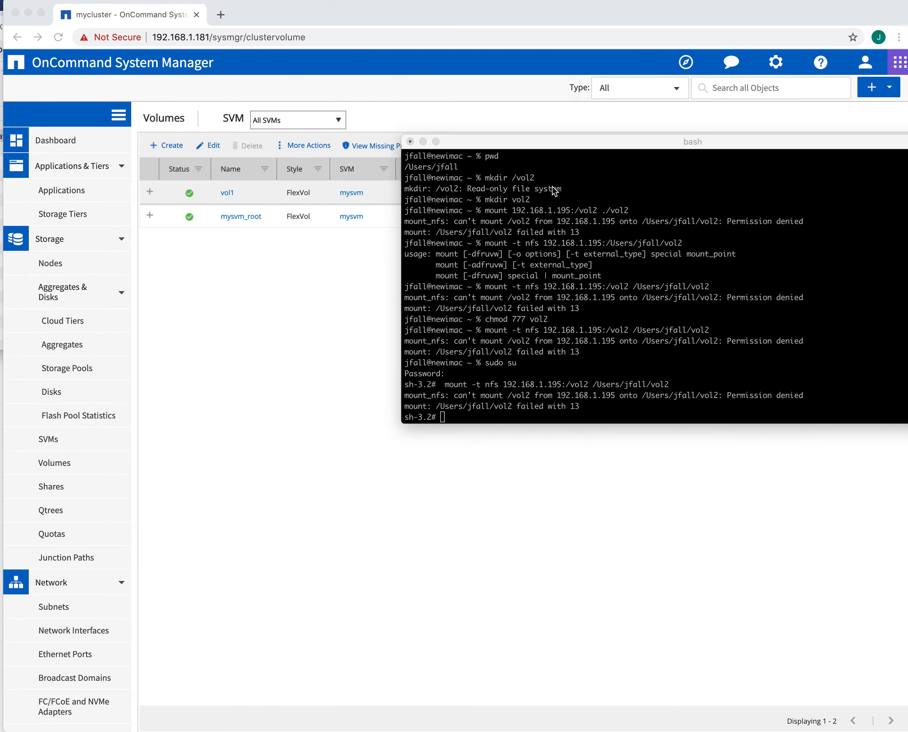
{"action": "left_click_drag", "start_coordinate": [542, 147], "coordinate": [288, 188]}
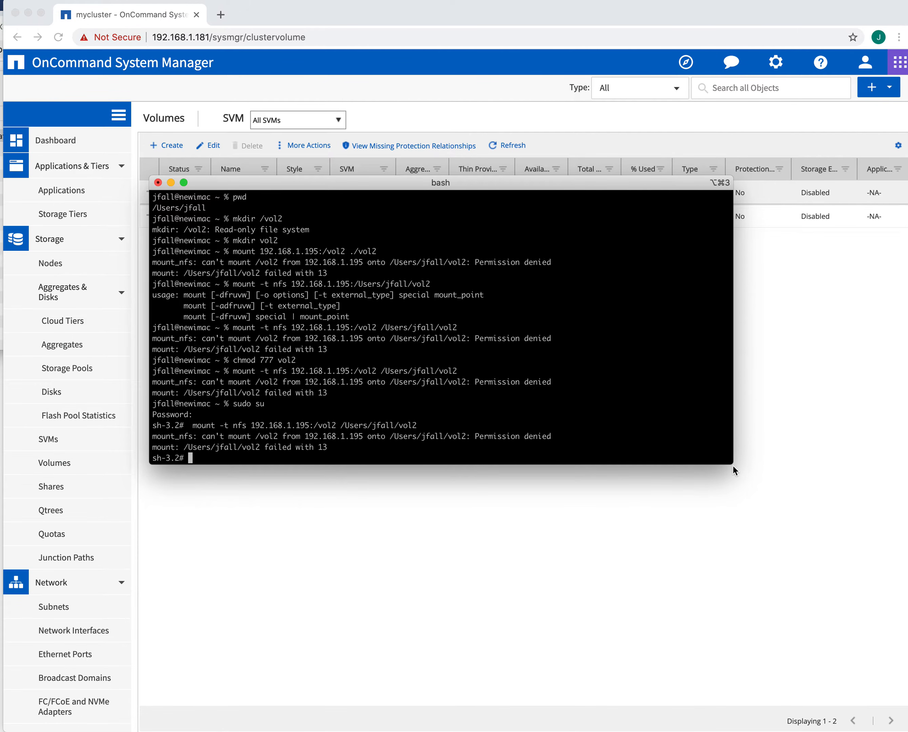
{"action": "left_click_drag", "start_coordinate": [732, 463], "coordinate": [858, 600]}
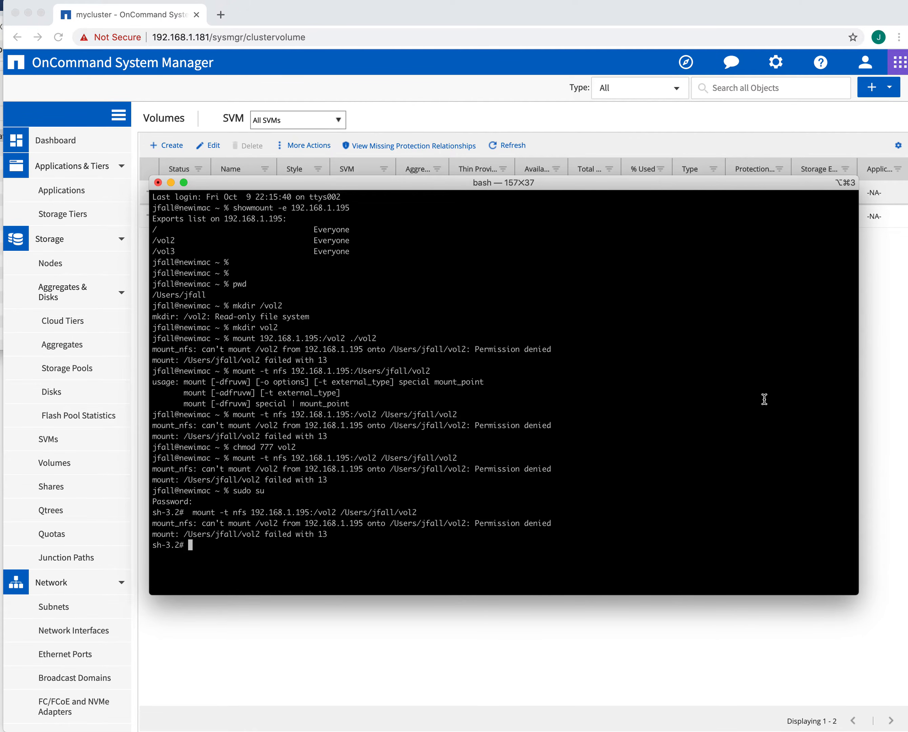
{"action": "key", "text": "super+equal"}
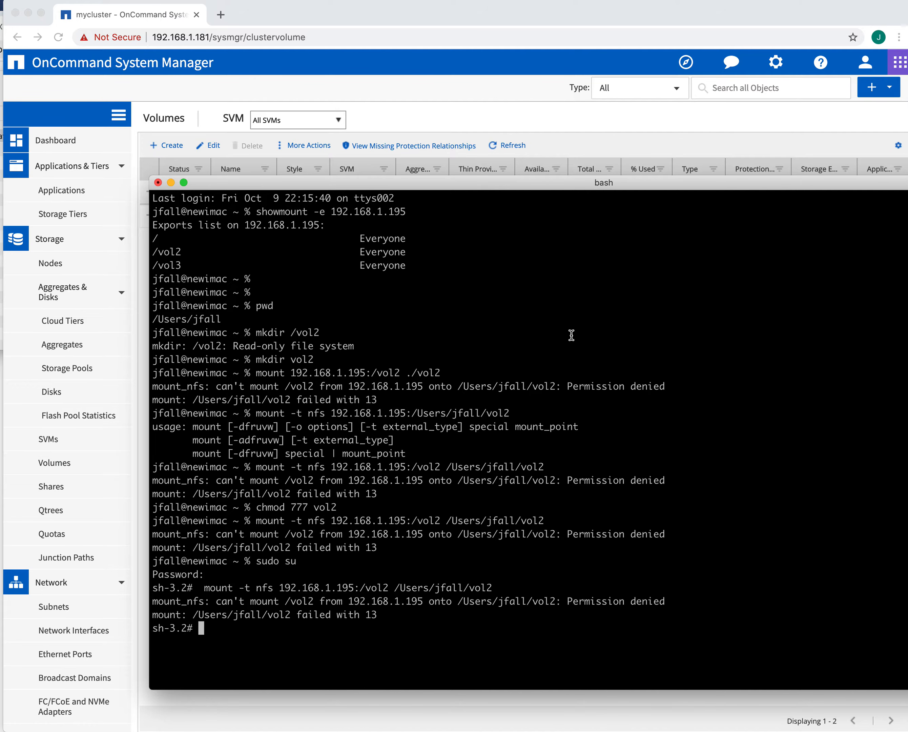
Step: Edit the previous command into mount -t nfs 192.168.1.195:/vol1 /Private/vol1 and run it
{"action": "key", "text": "Up"}
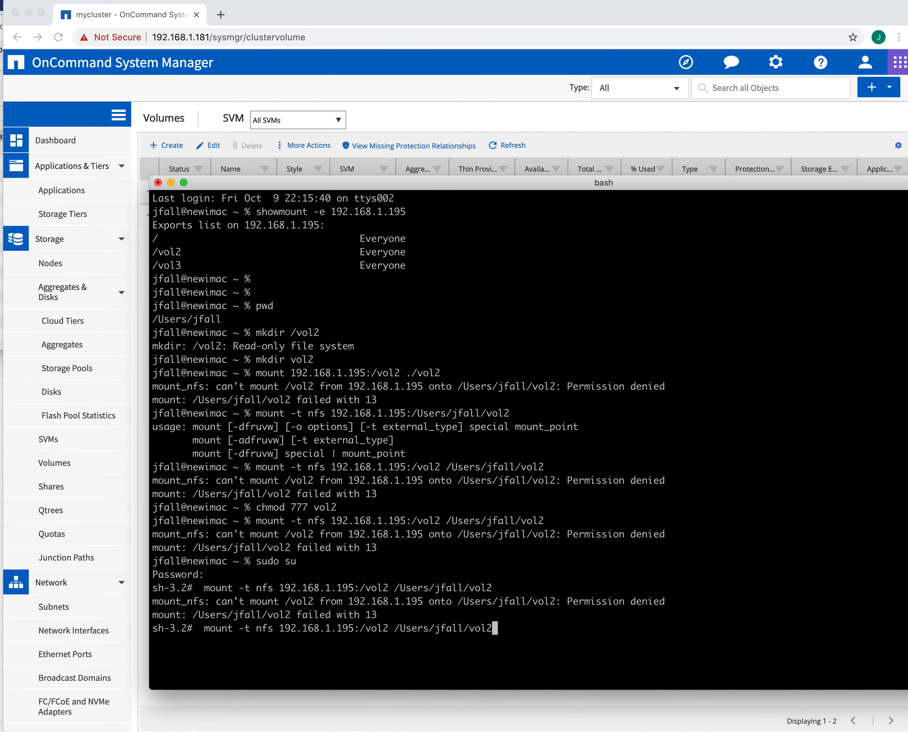
{"action": "key", "text": "Left"}
{"action": "key", "text": "Left"}
{"action": "key", "text": "Left"}
{"action": "key", "text": "Left"}
{"action": "key", "text": "Left"}
{"action": "key", "text": "Left"}
{"action": "key", "text": "Left"}
{"action": "key", "text": "Left"}
{"action": "key", "text": "Left"}
{"action": "key", "text": "Left"}
{"action": "key", "text": "Left"}
{"action": "key", "text": "Left"}
{"action": "key", "text": "Left"}
{"action": "key", "text": "Left"}
{"action": "key", "text": "Left"}
{"action": "key", "text": "Left"}
{"action": "key", "text": "Left"}
{"action": "key", "text": "Left"}
{"action": "key", "text": "BackSpace"}
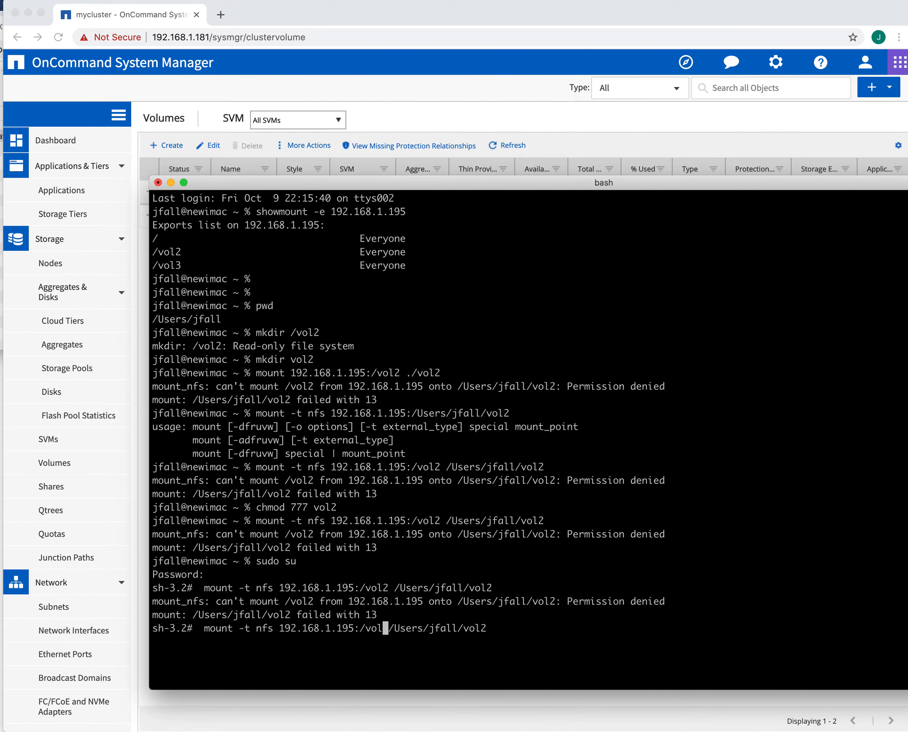
{"action": "type", "text": "1"}
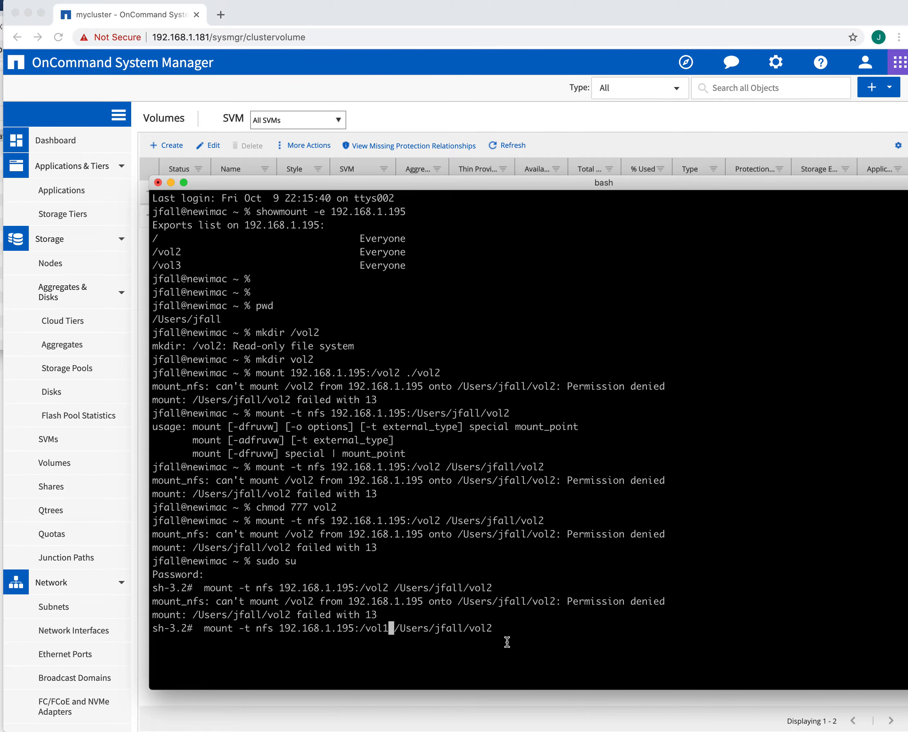
{"action": "key", "text": "Right"}
{"action": "key", "text": "Right"}
{"action": "key", "text": "Right"}
{"action": "key", "text": "Right"}
{"action": "key", "text": "Right"}
{"action": "key", "text": "Right"}
{"action": "key", "text": "Right"}
{"action": "key", "text": "Right"}
{"action": "key", "text": "Right"}
{"action": "key", "text": "Right"}
{"action": "key", "text": "Right"}
{"action": "key", "text": "Right"}
{"action": "key", "text": "Right"}
{"action": "key", "text": "Right"}
{"action": "key", "text": "Right"}
{"action": "key", "text": "Right"}
{"action": "key", "text": "Right"}
{"action": "key", "text": "BackSpace"}
{"action": "key", "text": "BackSpace"}
{"action": "key", "text": "BackSpace"}
{"action": "key", "text": "BackSpace"}
{"action": "key", "text": "BackSpace"}
{"action": "key", "text": "BackSpace"}
{"action": "key", "text": "BackSpace"}
{"action": "key", "text": "BackSpace"}
{"action": "key", "text": "BackSpace"}
{"action": "key", "text": "BackSpace"}
{"action": "key", "text": "BackSpace"}
{"action": "key", "text": "BackSpace"}
{"action": "key", "text": "BackSpace"}
{"action": "key", "text": "BackSpace"}
{"action": "key", "text": "BackSpace"}
{"action": "type", "text": "Private/vol1"}
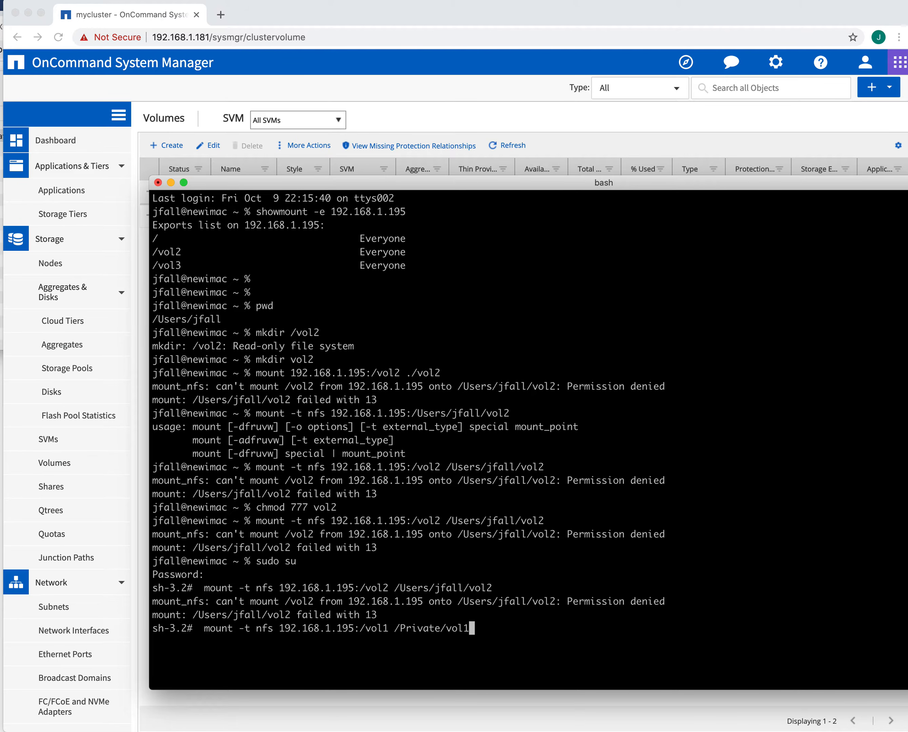
{"action": "key", "text": "Return"}
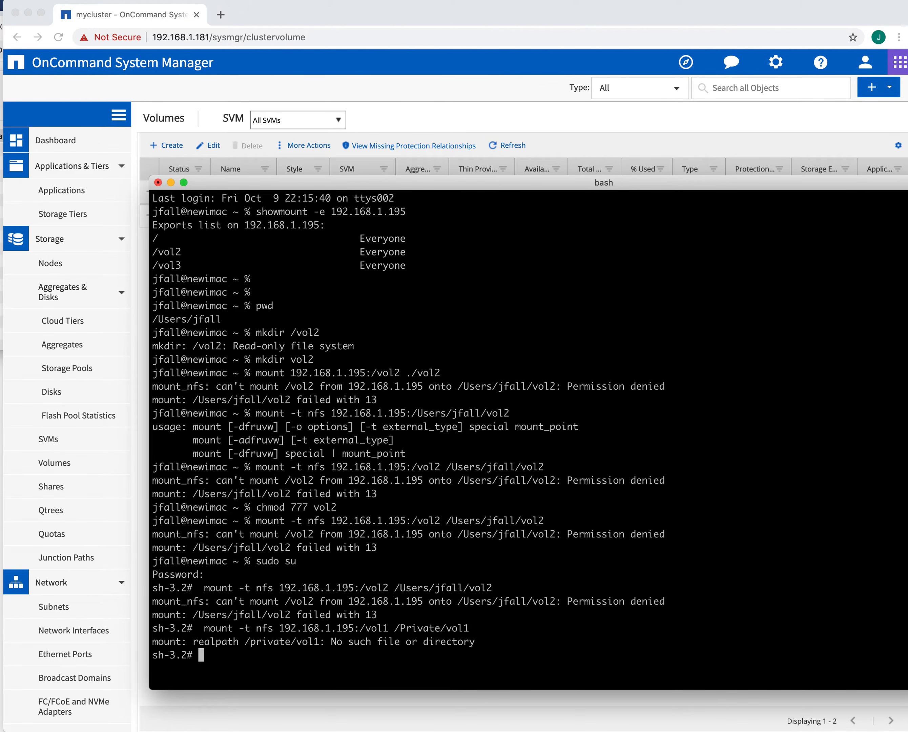
Step: Create the mount point /private/vol1 with mkdir and retry the vol1 mount
{"action": "type", "text": "mkdir"}
{"action": "left_click_drag", "start_coordinate": [244, 641], "coordinate": [319, 643]}
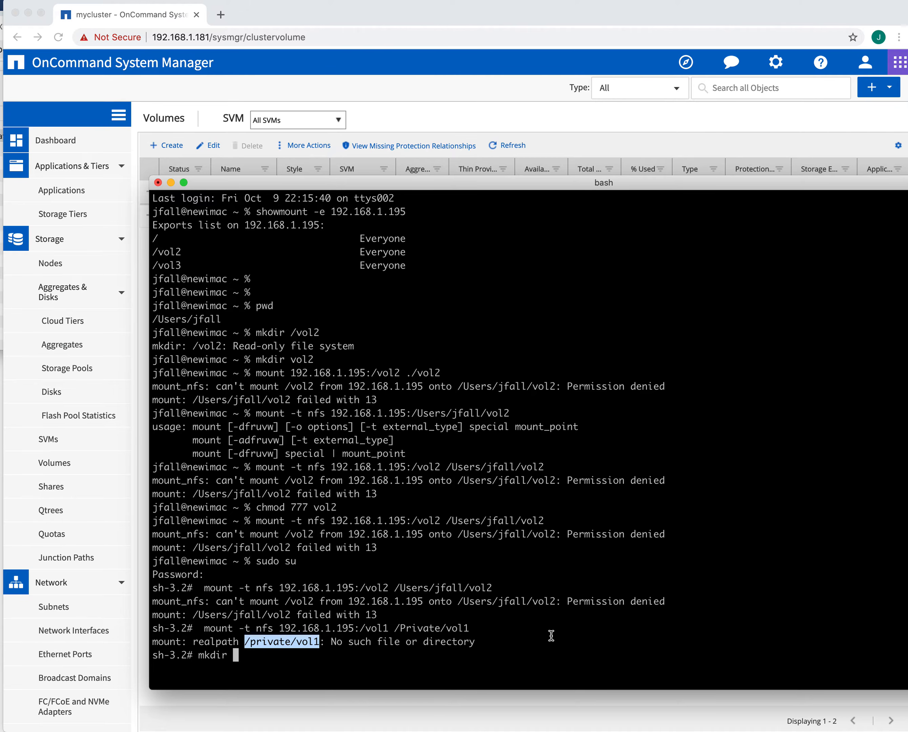
{"action": "type", "text": "/private/vol1"}
{"action": "key", "text": "Return"}
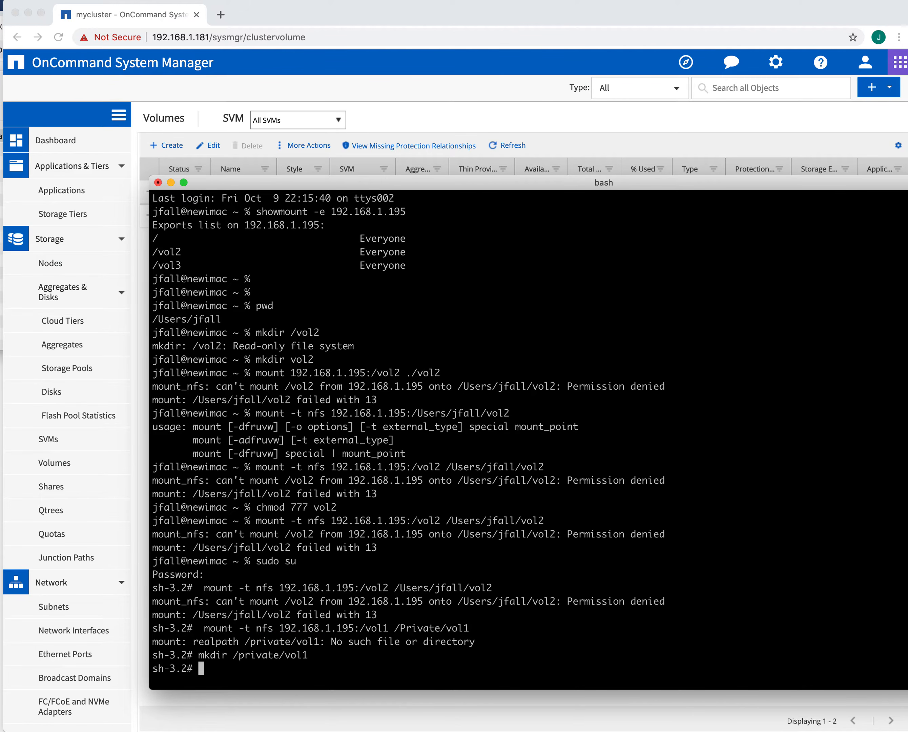
{"action": "key", "text": "Up"}
{"action": "key", "text": "Up"}
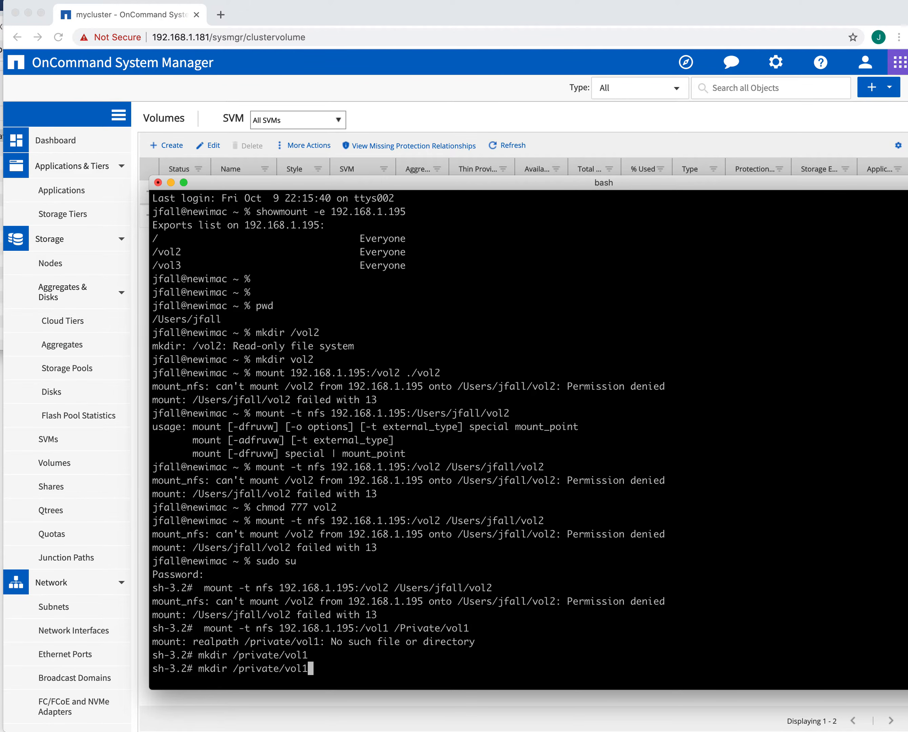
{"action": "key", "text": "Return"}
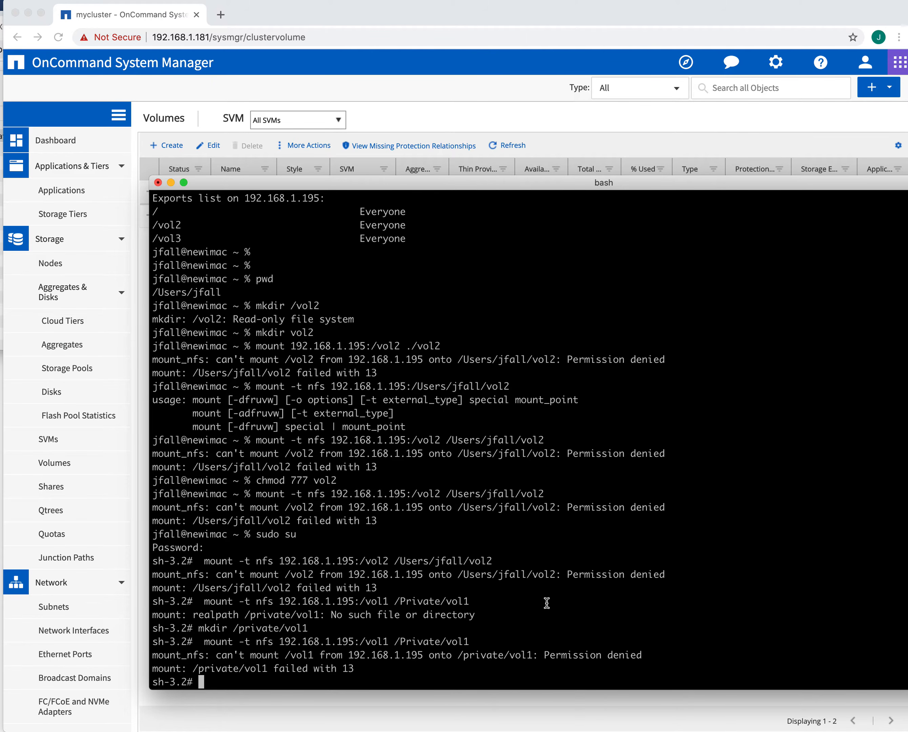
{"action": "key", "text": "Up"}
{"action": "key", "text": "Left"}
{"action": "key", "text": "Left"}
{"action": "key", "text": "Left"}
{"action": "key", "text": "Left"}
{"action": "key", "text": "Left"}
{"action": "key", "text": "Left"}
{"action": "key", "text": "Left"}
{"action": "key", "text": "Left"}
{"action": "key", "text": "Left"}
{"action": "key", "text": "Left"}
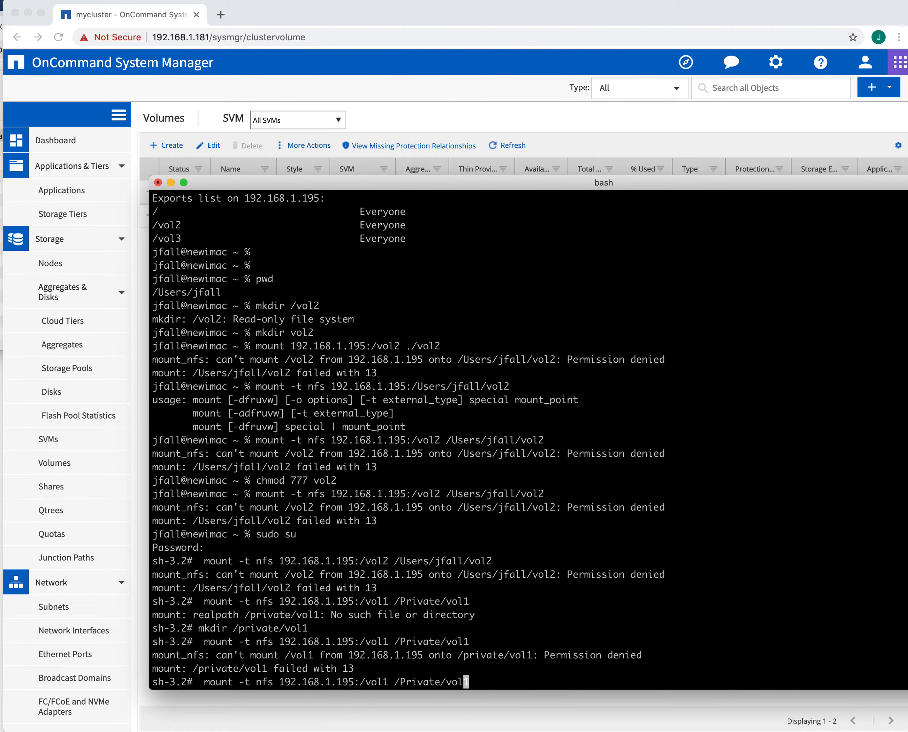
{"action": "key", "text": "Left"}
{"action": "key", "text": "Left"}
{"action": "key", "text": "Left"}
{"action": "key", "text": "Left"}
{"action": "key", "text": "Left"}
{"action": "key", "text": "Left"}
{"action": "key", "text": "Left"}
{"action": "key", "text": "Left"}
{"action": "key", "text": "Left"}
{"action": "key", "text": "Left"}
{"action": "key", "text": "Left"}
{"action": "key", "text": "Left"}
{"action": "key", "text": "Left"}
{"action": "key", "text": "Left"}
{"action": "key", "text": "Left"}
{"action": "key", "text": "Left"}
{"action": "key", "text": "Left"}
{"action": "key", "text": "Left"}
{"action": "key", "text": "Left"}
{"action": "key", "text": "Left"}
{"action": "key", "text": "Left"}
{"action": "type", "text": "root"}
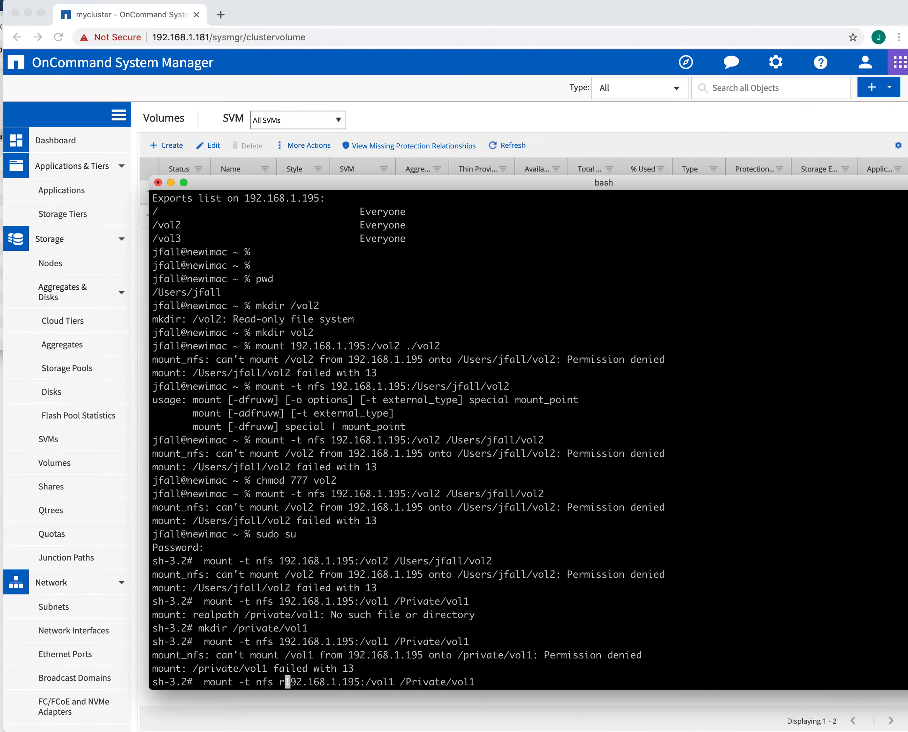
{"action": "type", "text": "@"}
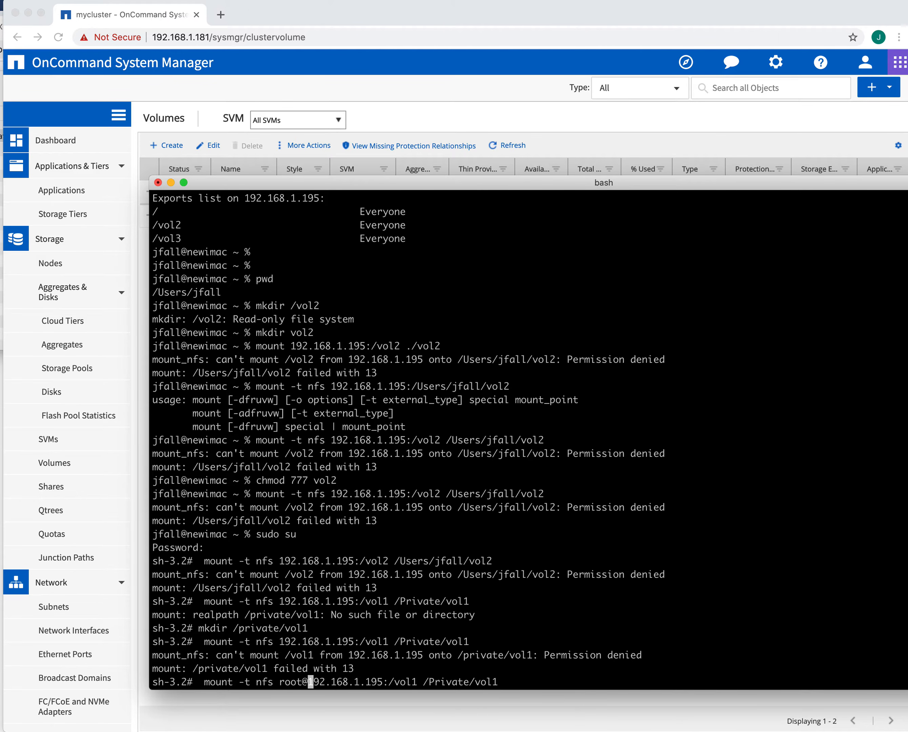
{"action": "key", "text": "Return"}
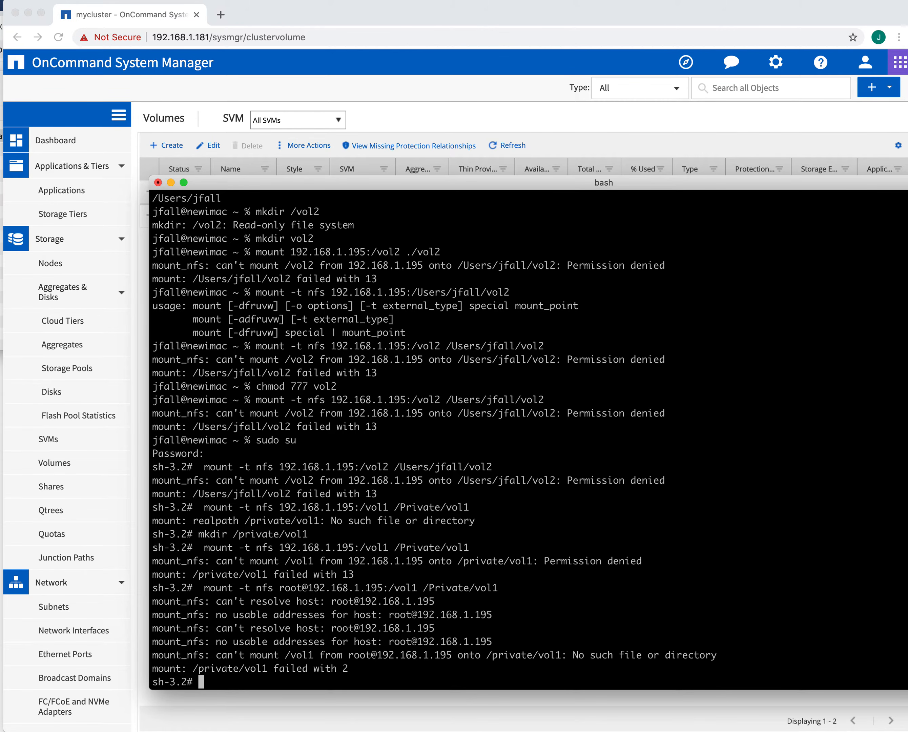
Step: List /private/vol1 with ls, which shows it empty
{"action": "type", "text": "ls"}
{"action": "left_click_drag", "start_coordinate": [193, 669], "coordinate": [268, 670]}
{"action": "type", "text": "/private/vol1"}
{"action": "key", "text": "Return"}
{"action": "key", "text": "Return"}
{"action": "key", "text": "Return"}
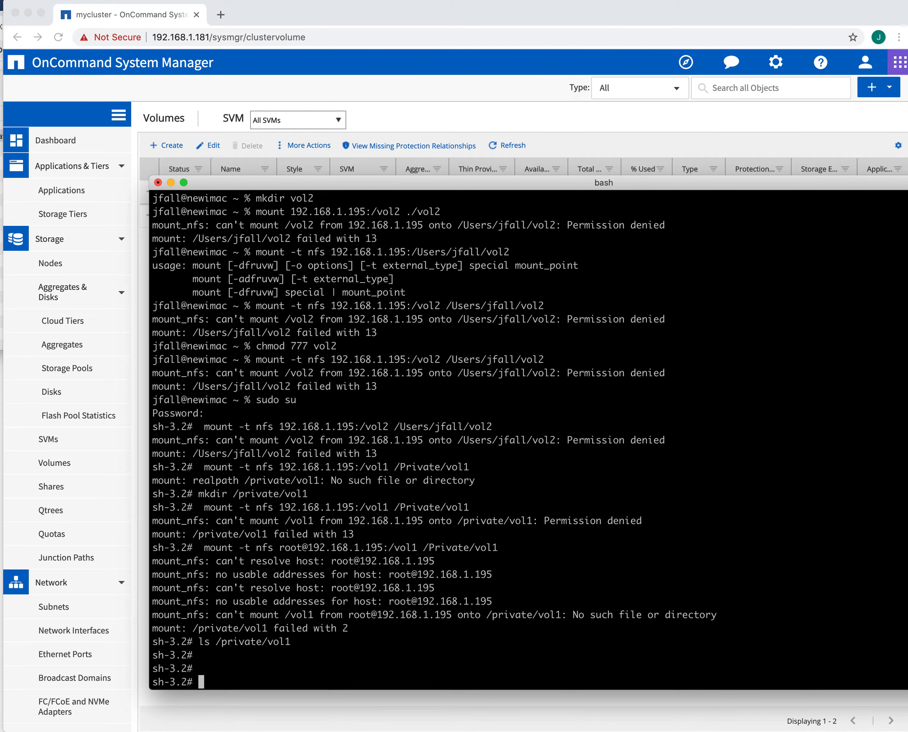
Step: Connect to nfs://192.168.1.195 from Finder and dismiss the no-permission error
{"action": "key", "text": "super+Tab"}
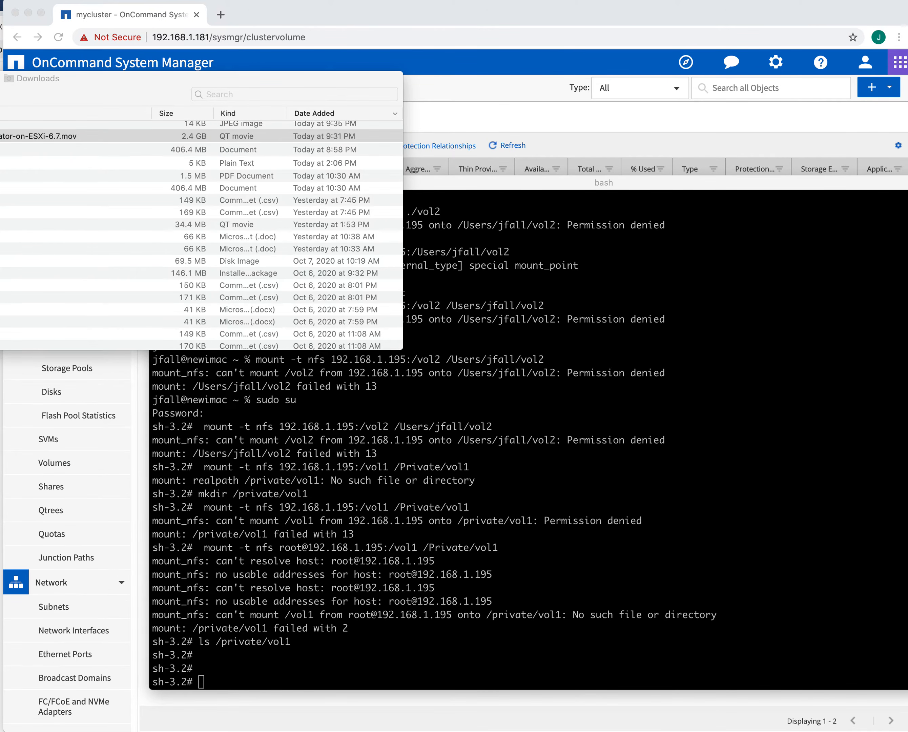
{"action": "key", "text": "super+k"}
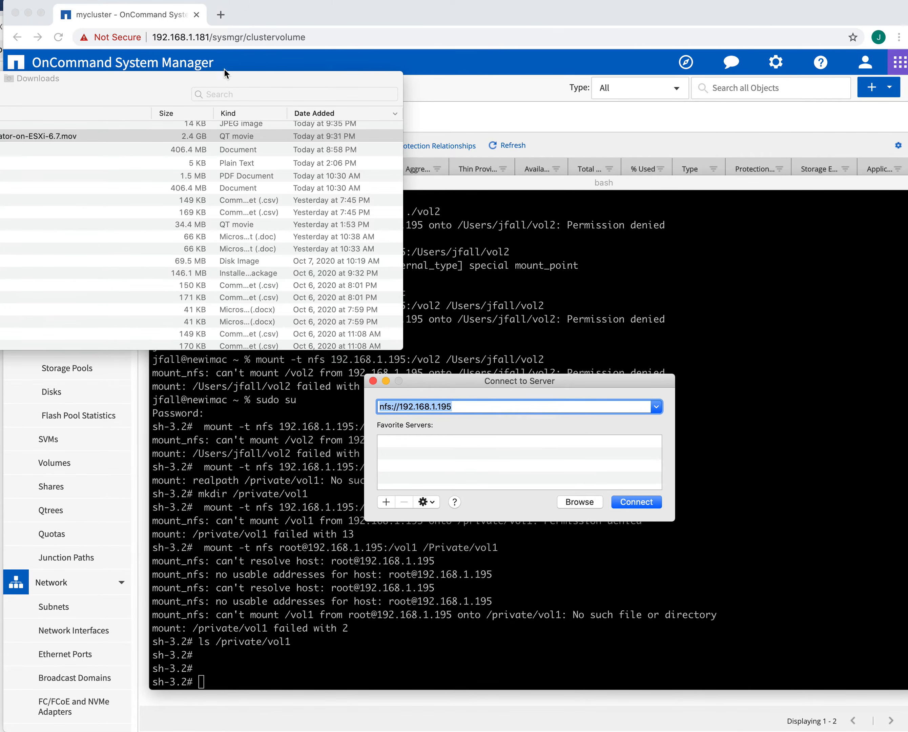
{"action": "left_click", "coordinate": [226, 84]}
{"action": "left_click_drag", "start_coordinate": [226, 84], "coordinate": [0, 664]}
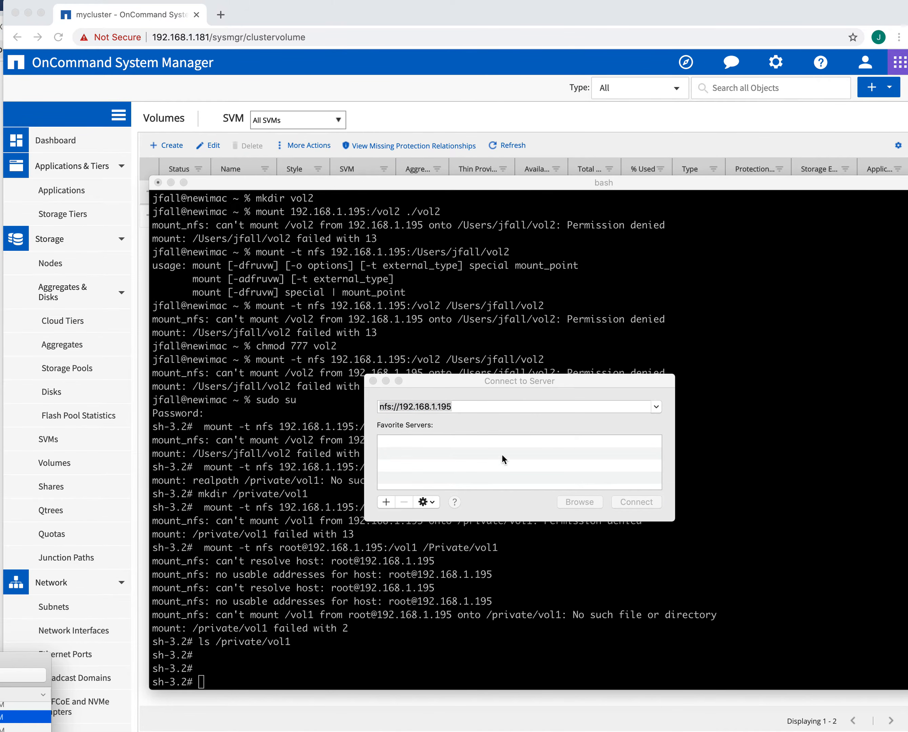
{"action": "left_click_drag", "start_coordinate": [480, 377], "coordinate": [480, 339]}
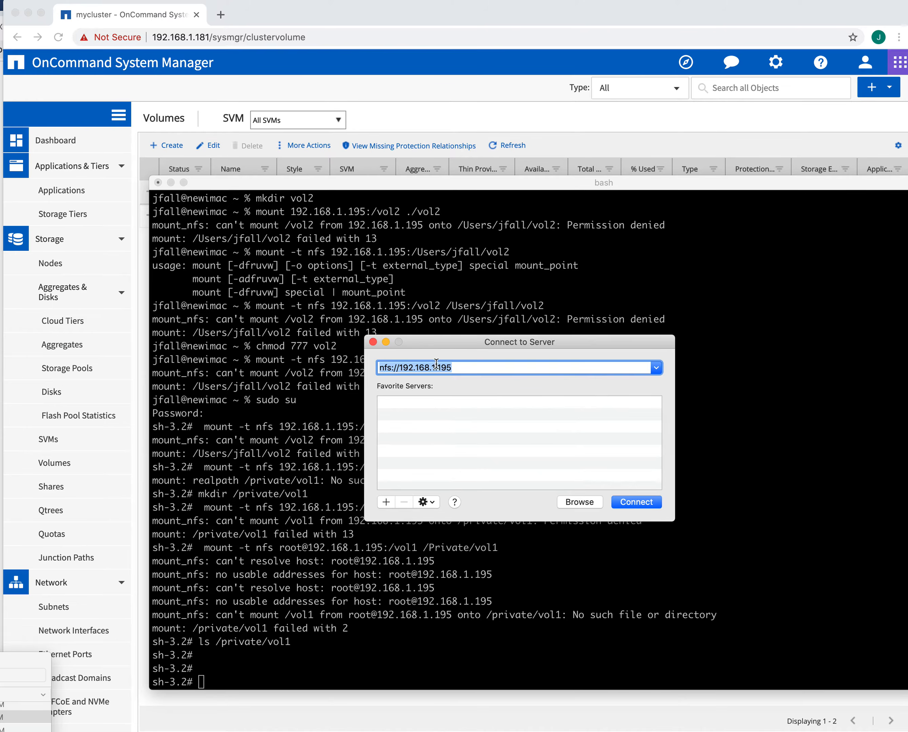
{"action": "left_click", "coordinate": [637, 501]}
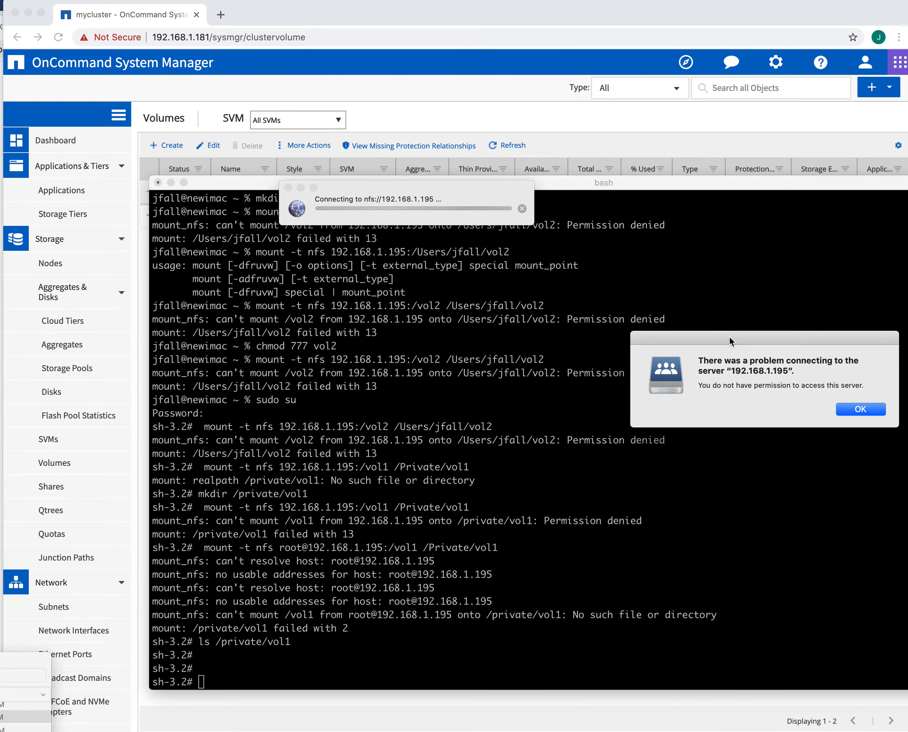
{"action": "left_click", "coordinate": [859, 409]}
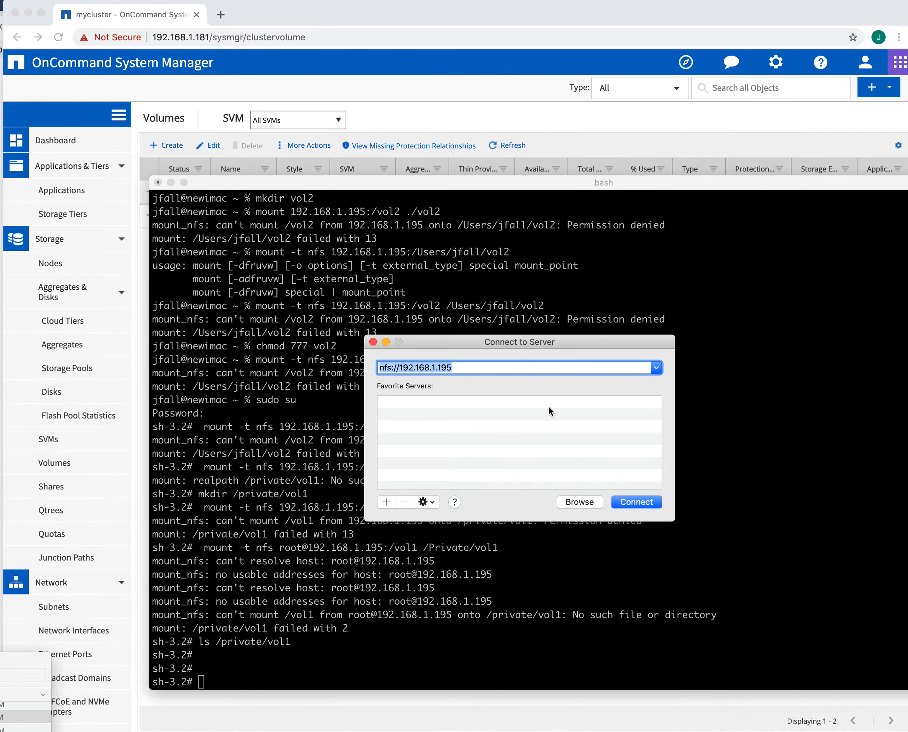
{"action": "left_click_drag", "start_coordinate": [496, 342], "coordinate": [907, 42]}
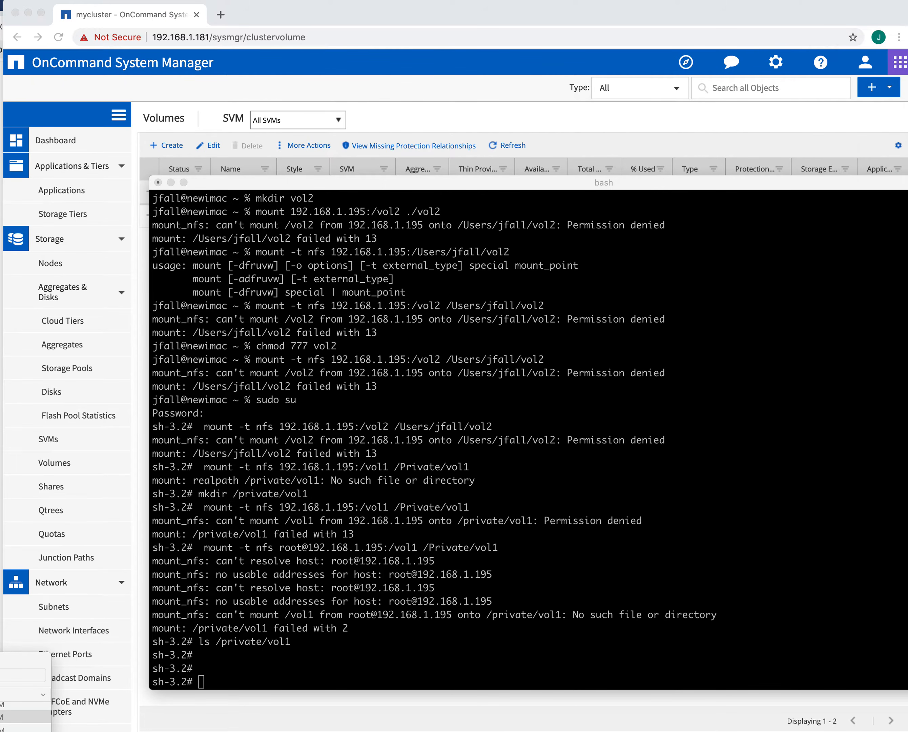
{"action": "left_click_drag", "start_coordinate": [637, 181], "coordinate": [681, 730]}
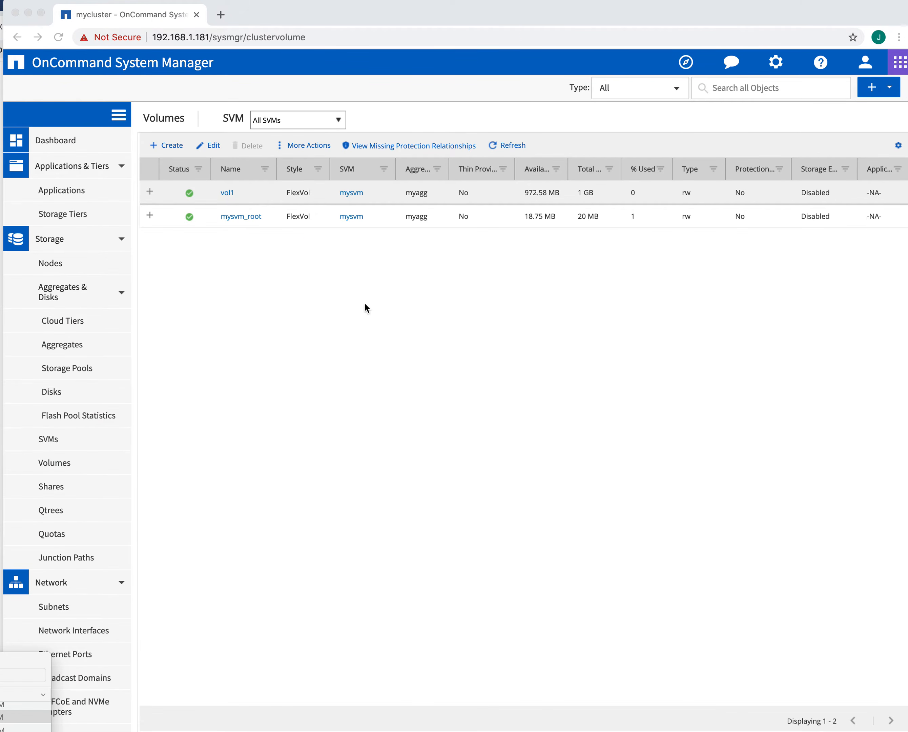
Step: Create FlexVol vol2 on SVM mysvm in aggregate myagg, renaming it from the generated name
{"action": "left_click", "coordinate": [290, 276]}
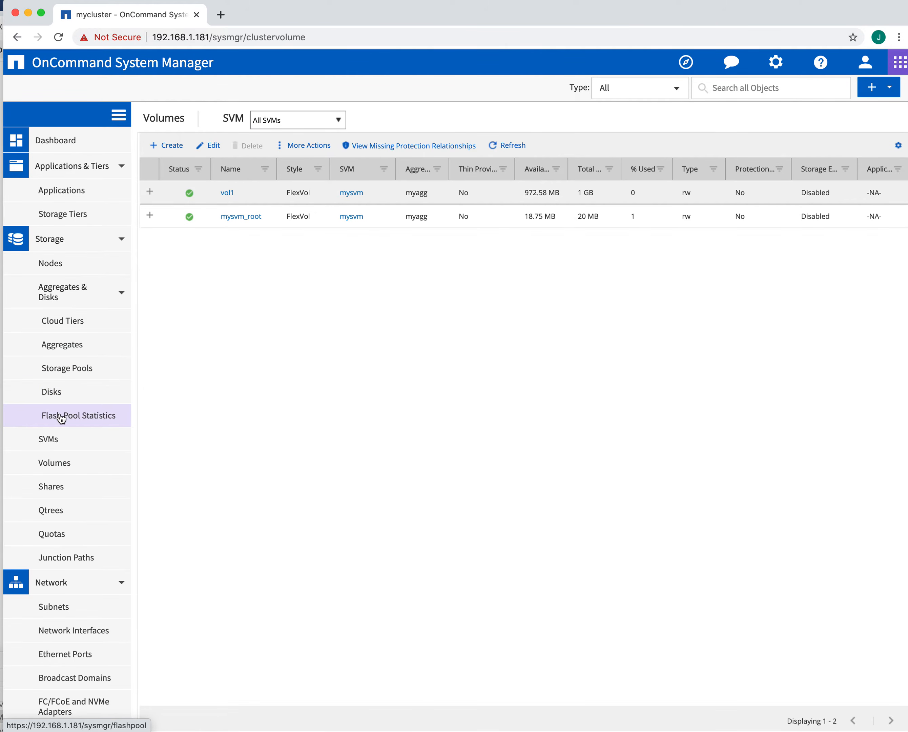
{"action": "left_click", "coordinate": [49, 467]}
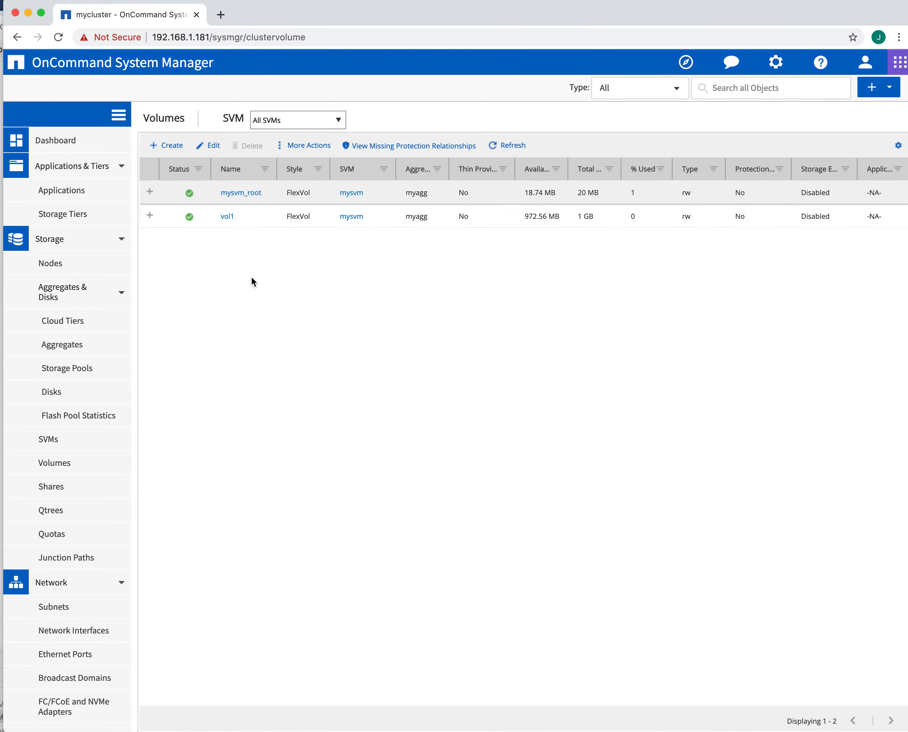
{"action": "left_click", "coordinate": [167, 146]}
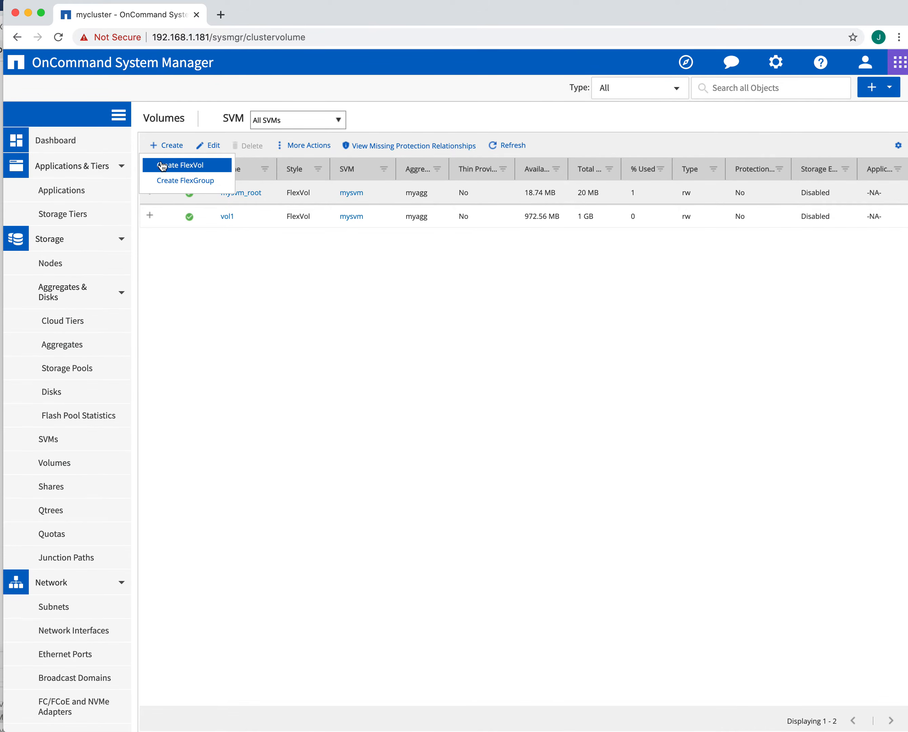
{"action": "left_click", "coordinate": [162, 165]}
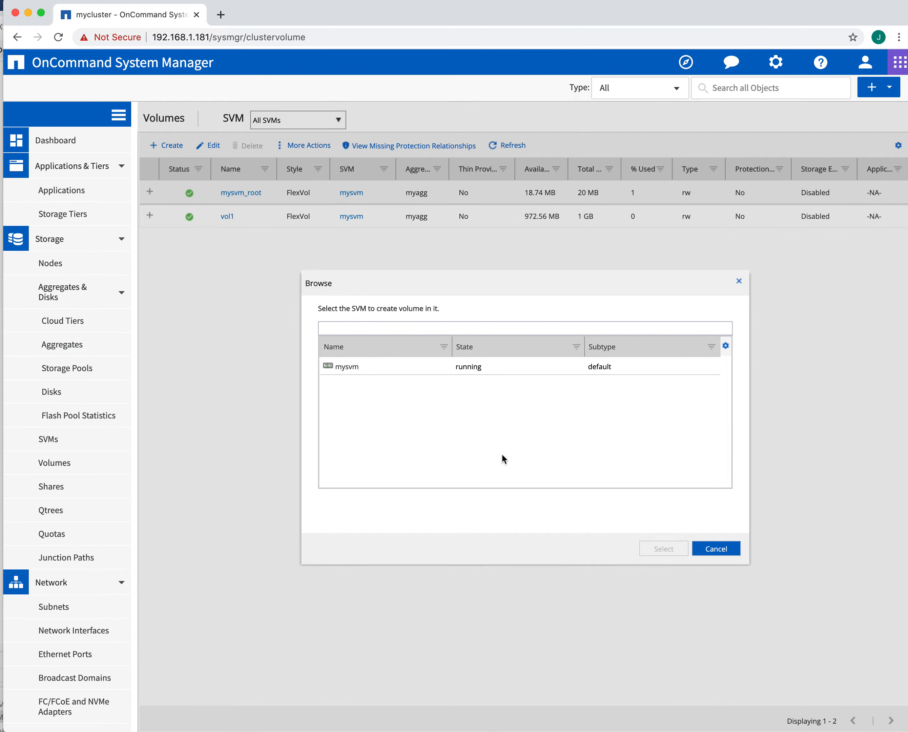
{"action": "left_click", "coordinate": [358, 366]}
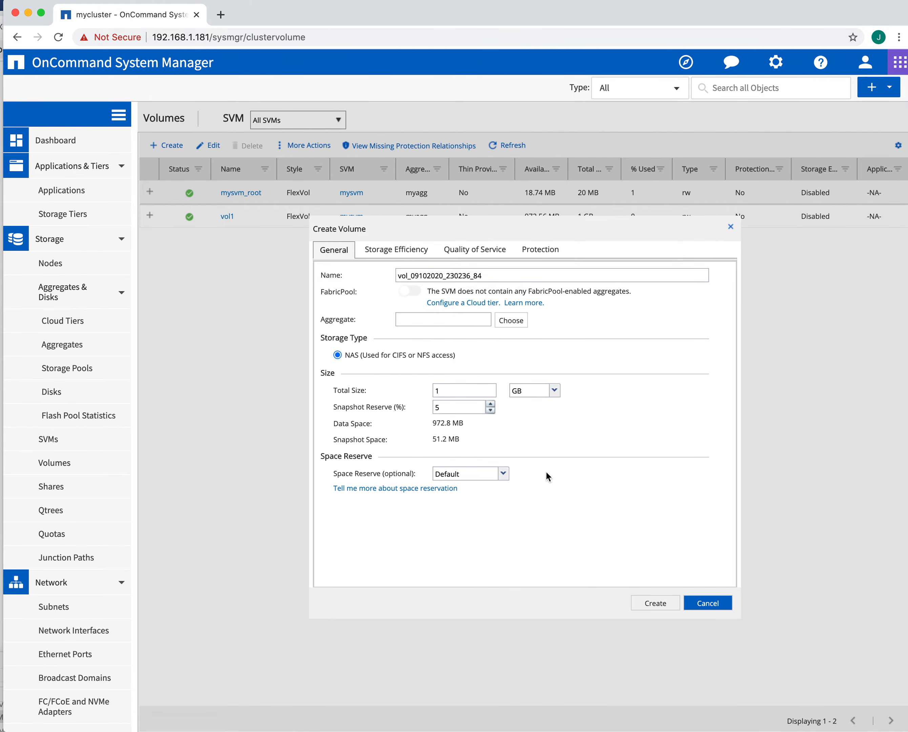
{"action": "left_click", "coordinate": [510, 320]}
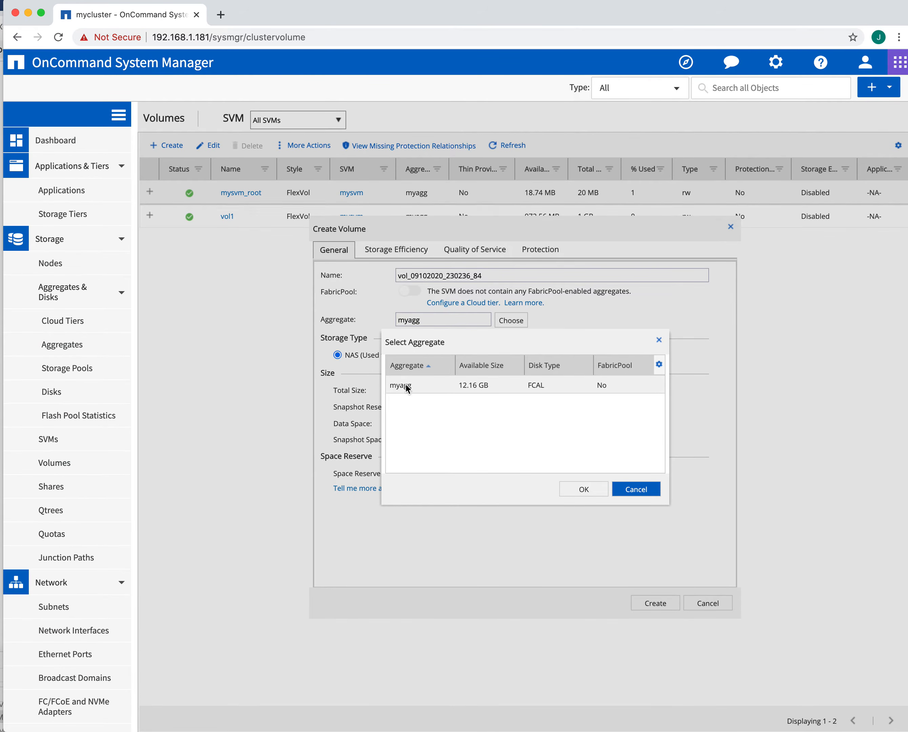
{"action": "left_click", "coordinate": [583, 492]}
{"action": "left_click", "coordinate": [527, 275]}
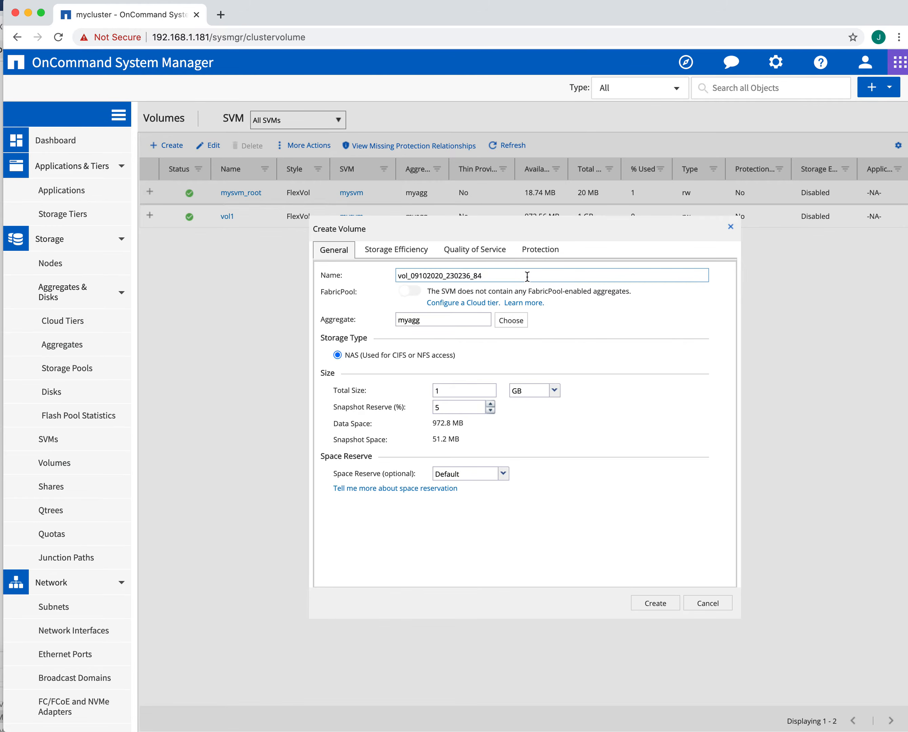
{"action": "key", "text": "BackSpace"}
{"action": "key", "text": "BackSpace"}
{"action": "key", "text": "BackSpace"}
{"action": "key", "text": "BackSpace"}
{"action": "key", "text": "BackSpace"}
{"action": "key", "text": "BackSpace"}
{"action": "key", "text": "BackSpace"}
{"action": "key", "text": "BackSpace"}
{"action": "key", "text": "BackSpace"}
{"action": "key", "text": "BackSpace"}
{"action": "key", "text": "BackSpace"}
{"action": "key", "text": "BackSpace"}
{"action": "key", "text": "BackSpace"}
{"action": "key", "text": "BackSpace"}
{"action": "key", "text": "BackSpace"}
{"action": "key", "text": "BackSpace"}
{"action": "key", "text": "BackSpace"}
{"action": "key", "text": "BackSpace"}
{"action": "key", "text": "BackSpace"}
{"action": "key", "text": "BackSpace"}
{"action": "key", "text": "BackSpace"}
{"action": "key", "text": "BackSpace"}
{"action": "type", "text": "vol"}
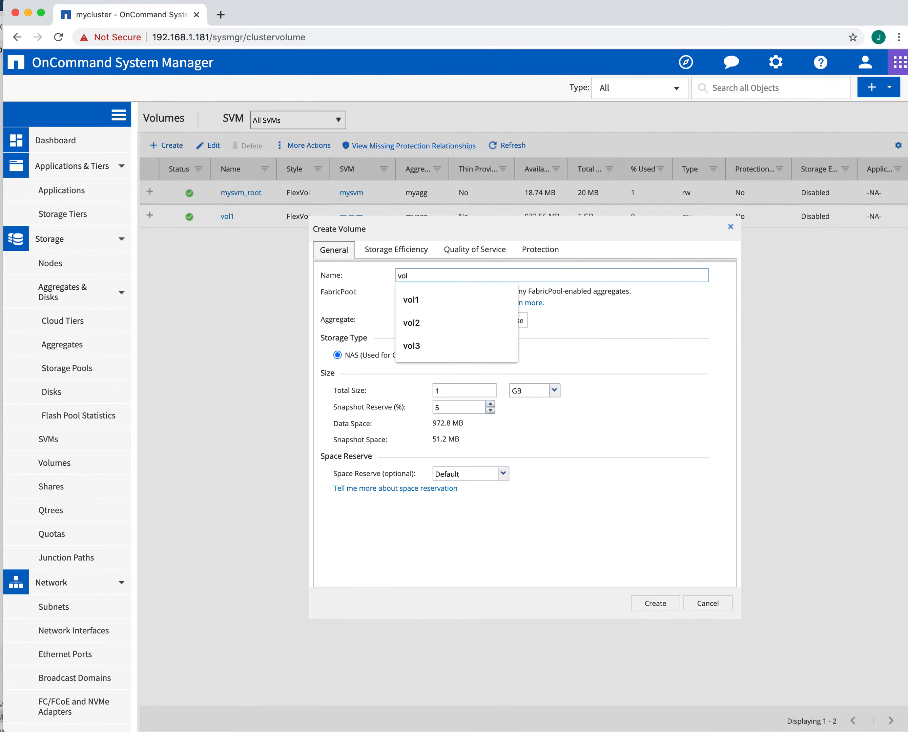
{"action": "type", "text": "2"}
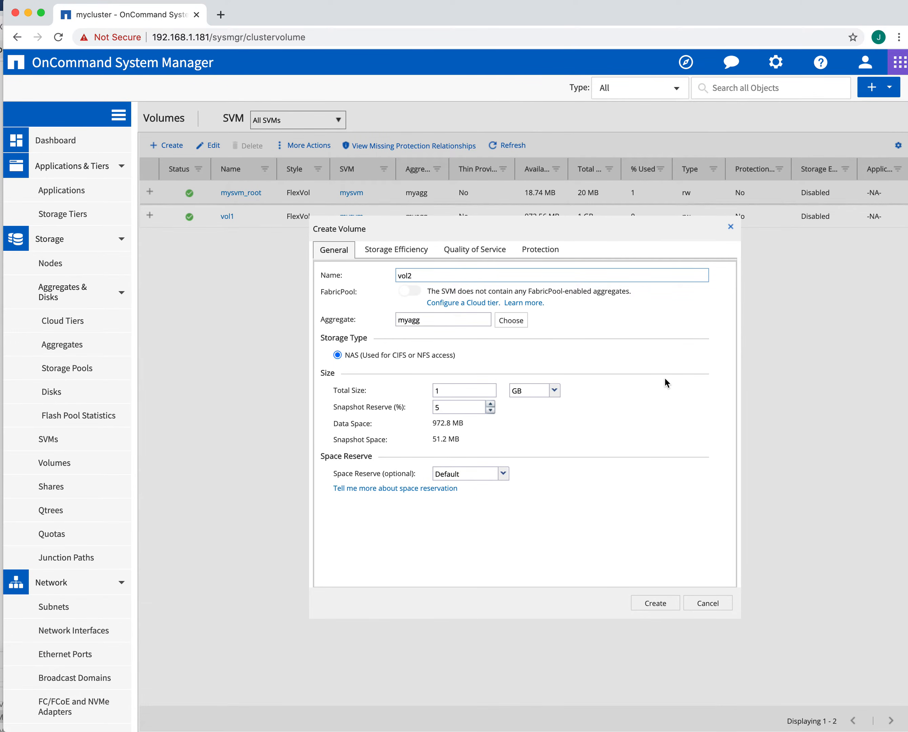
{"action": "left_click", "coordinate": [655, 603]}
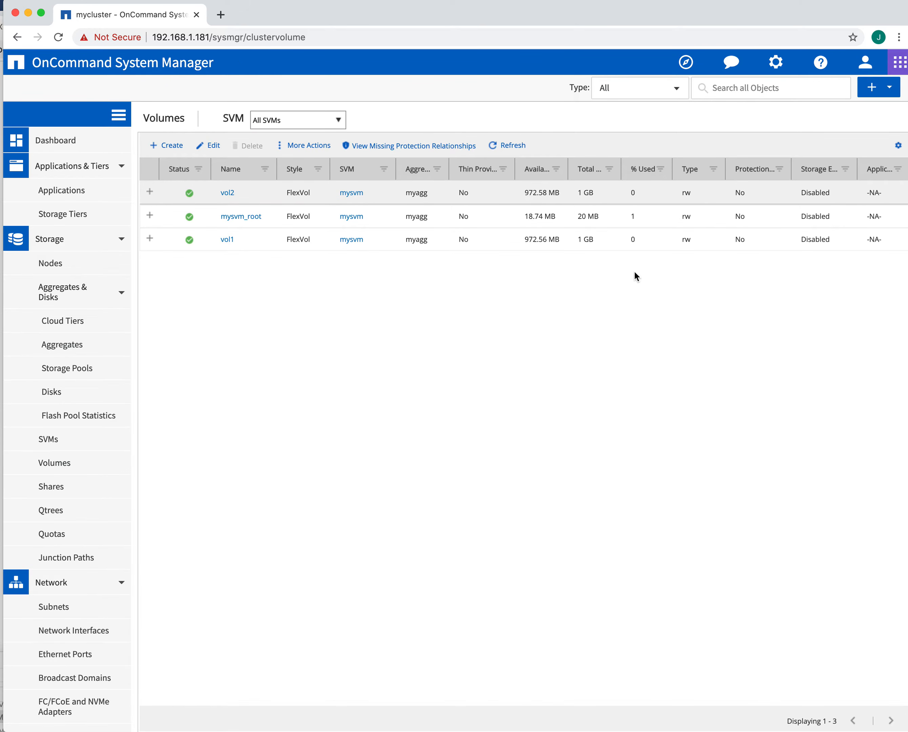
Step: Go to SVMs, then mysvm's SVM Settings > NFS > Export Policies
{"action": "left_click", "coordinate": [306, 146]}
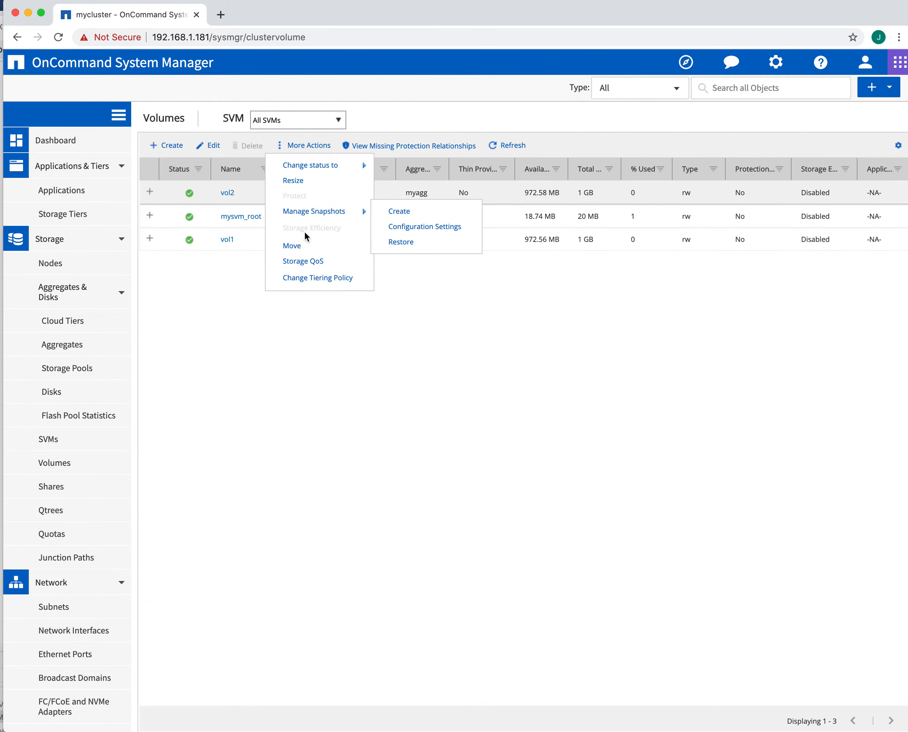
{"action": "left_click", "coordinate": [306, 305]}
{"action": "scroll", "coordinate": [117, 377], "scroll_direction": "down", "scroll_amount": 3}
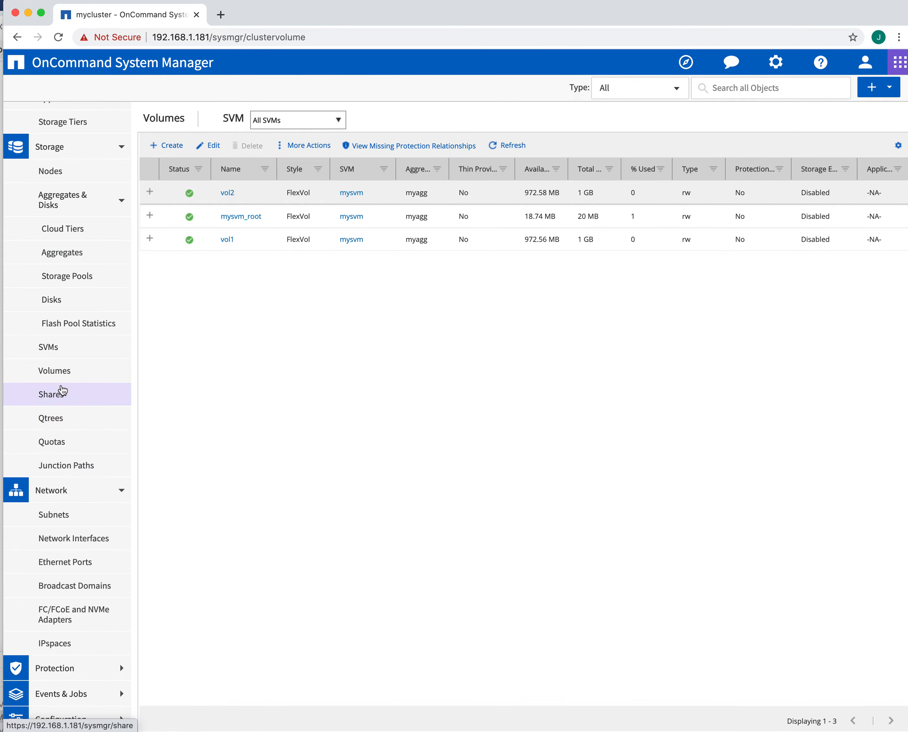
{"action": "left_click", "coordinate": [54, 348]}
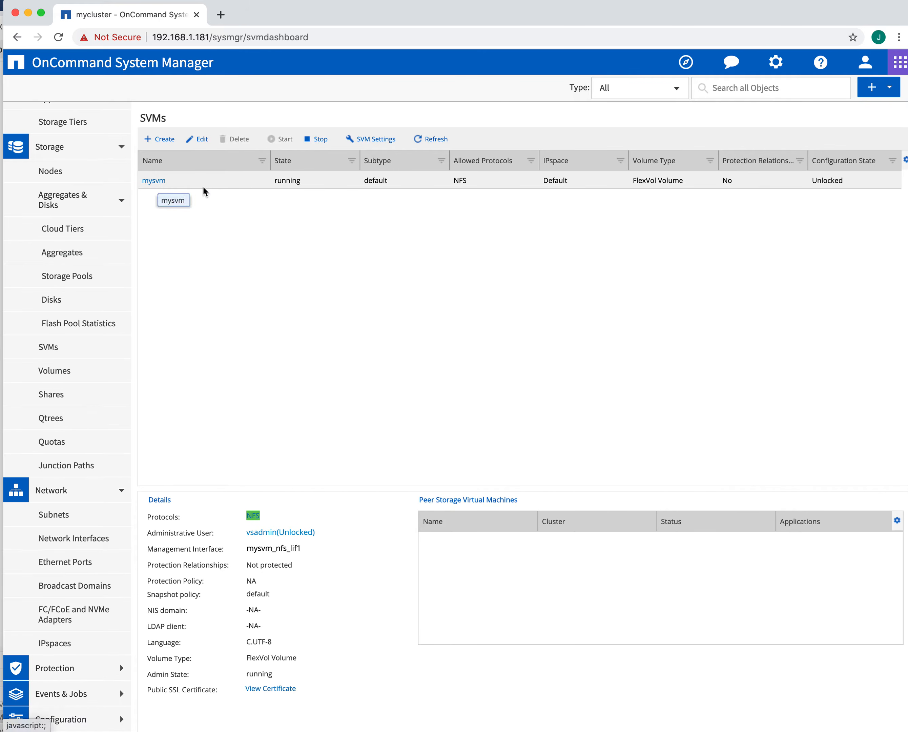
{"action": "left_click", "coordinate": [360, 139]}
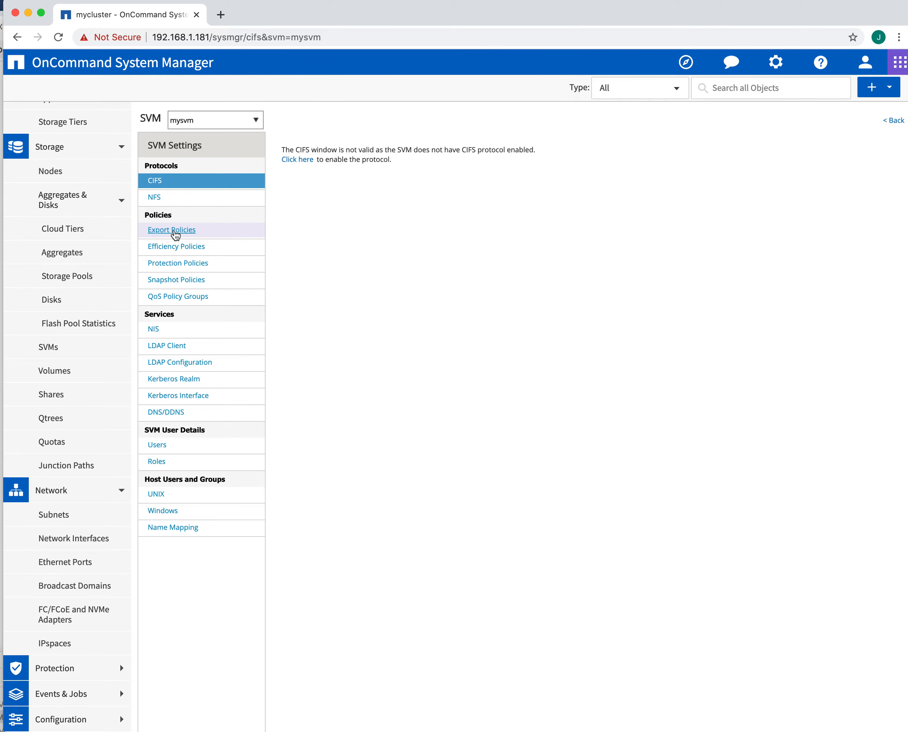
{"action": "left_click", "coordinate": [154, 195]}
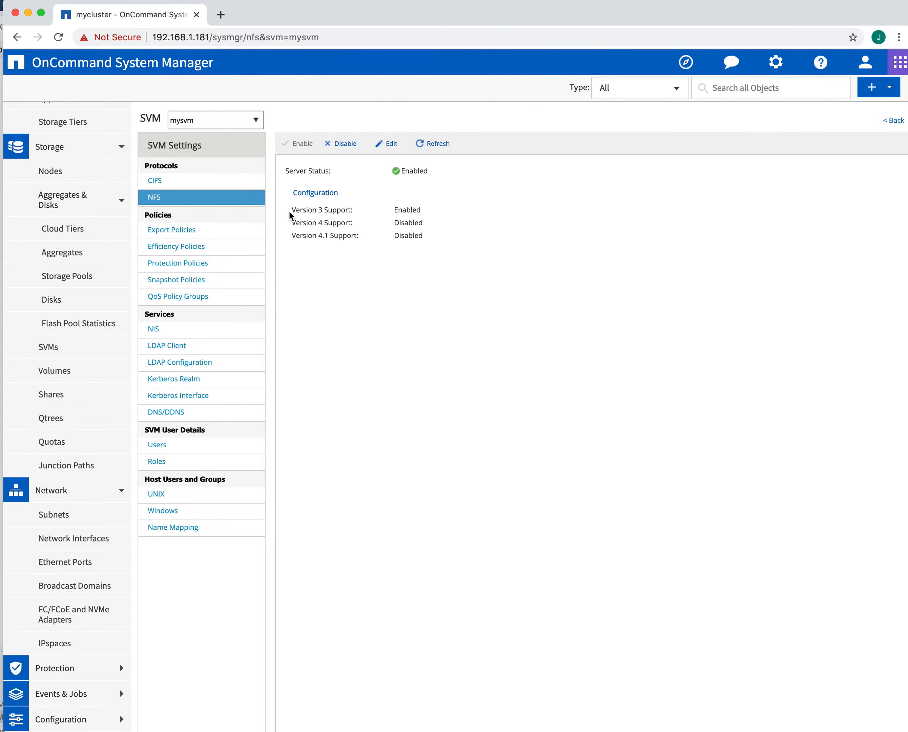
{"action": "left_click", "coordinate": [183, 234]}
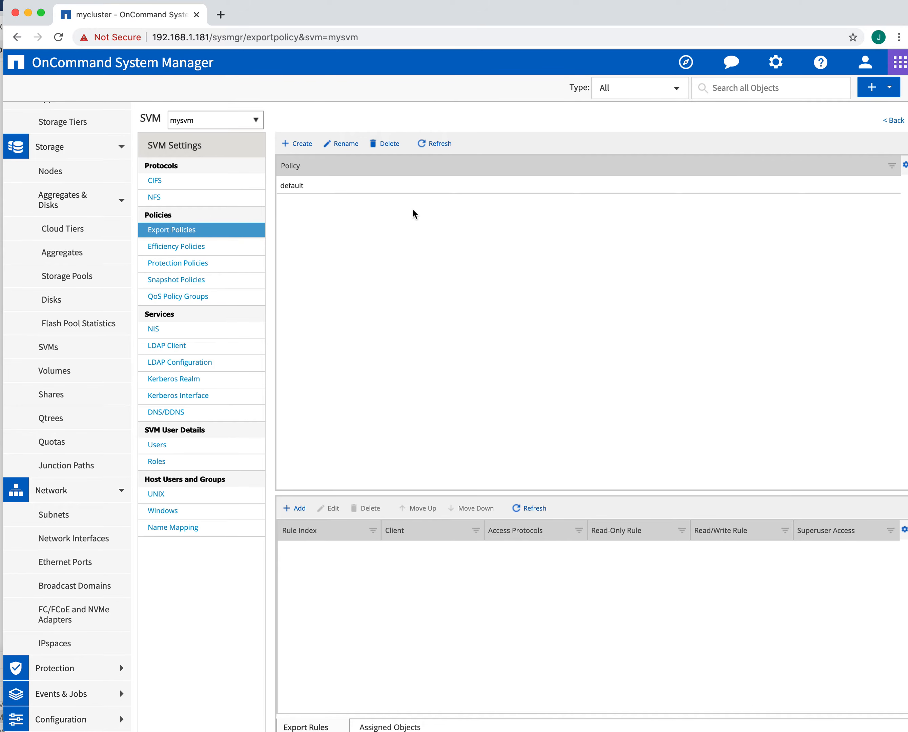
Step: Create an export policy named vol1 without rules, then delete it
{"action": "left_click", "coordinate": [296, 144]}
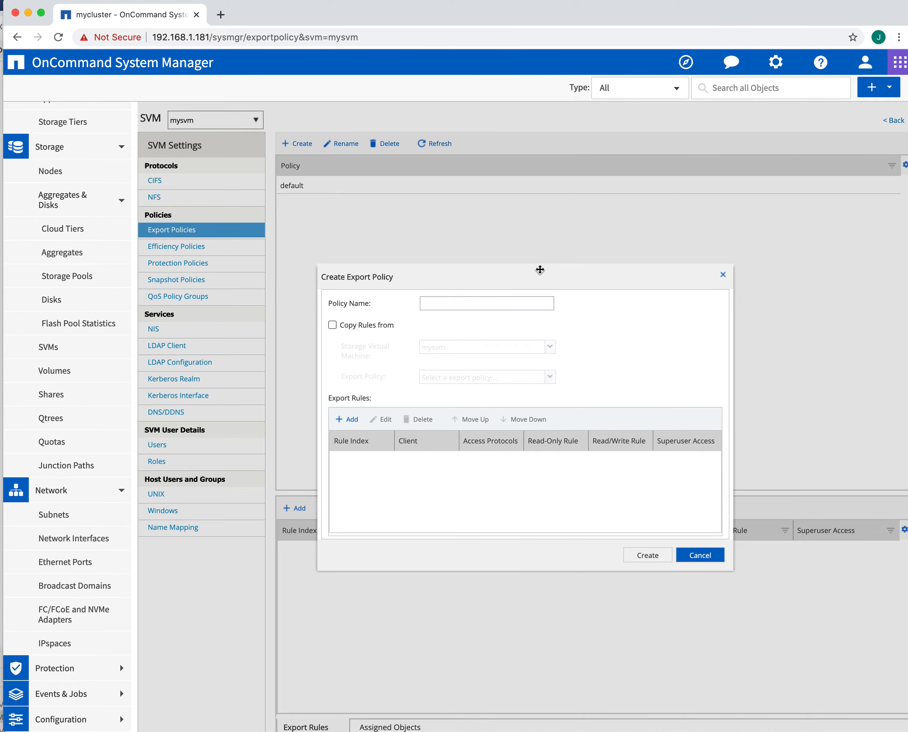
{"action": "left_click", "coordinate": [517, 306]}
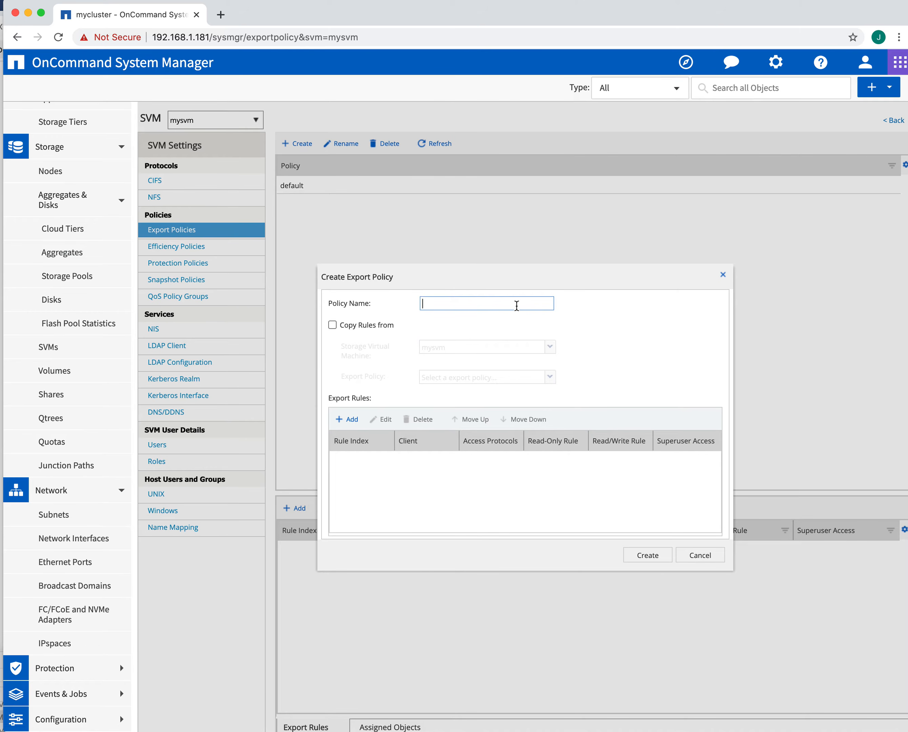
{"action": "type", "text": "vol1"}
{"action": "left_click", "coordinate": [654, 558]}
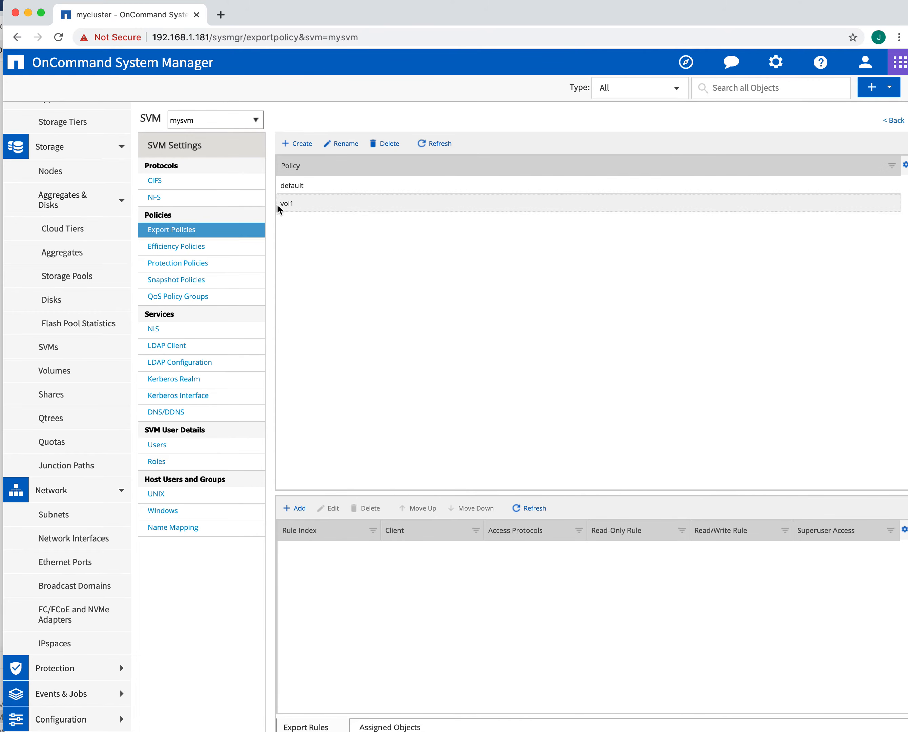
{"action": "left_click", "coordinate": [388, 146]}
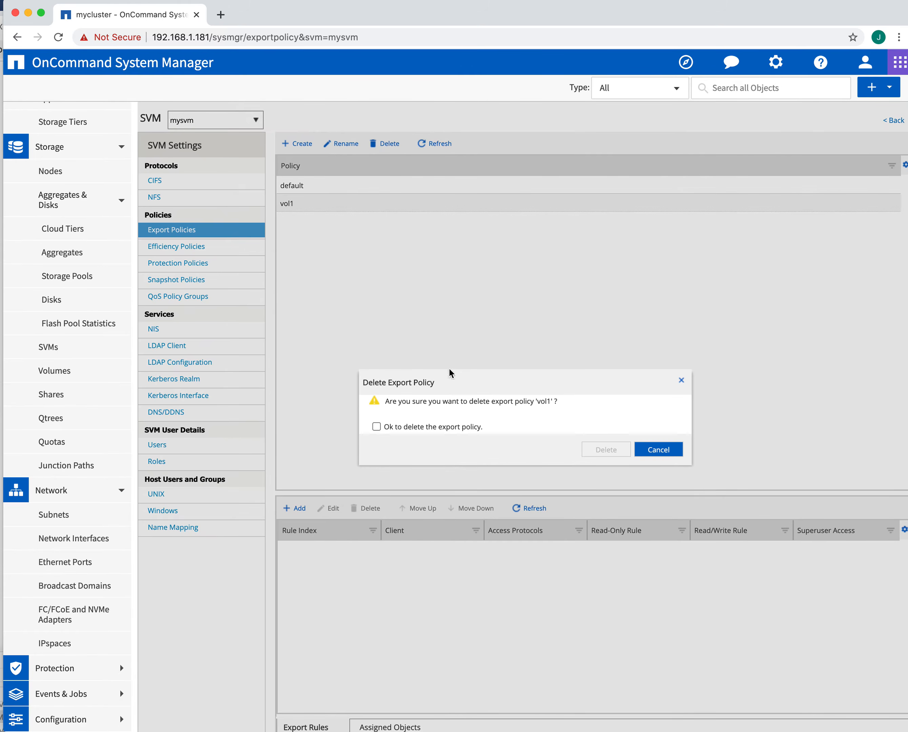
{"action": "left_click", "coordinate": [376, 427]}
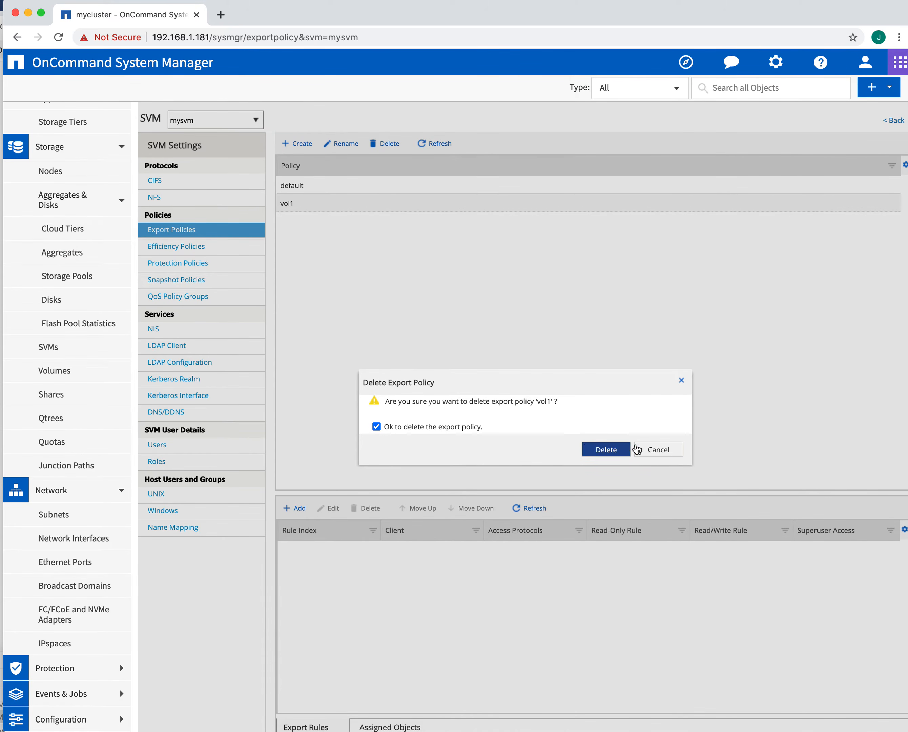
{"action": "left_click", "coordinate": [605, 450]}
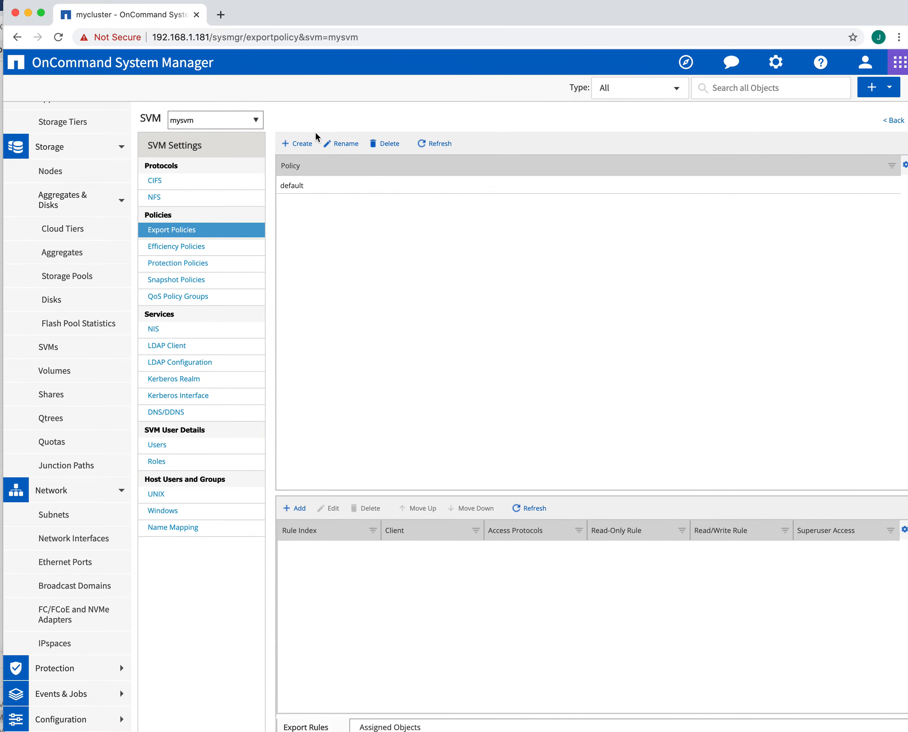
Step: Start a new export policy and enter vol1 as its name
{"action": "left_click", "coordinate": [298, 143]}
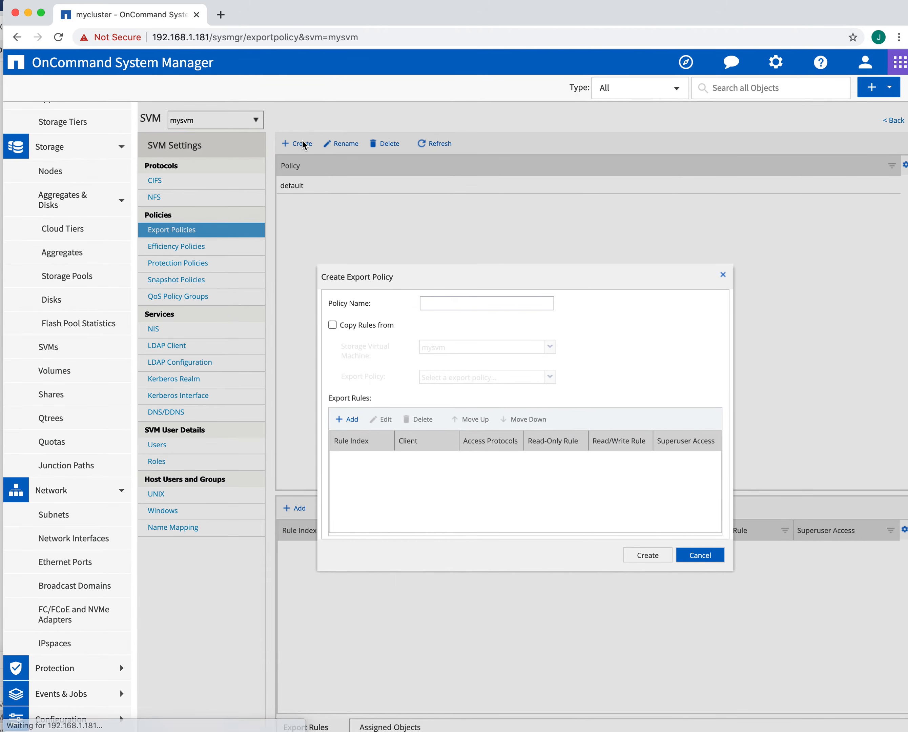
{"action": "left_click", "coordinate": [453, 302]}
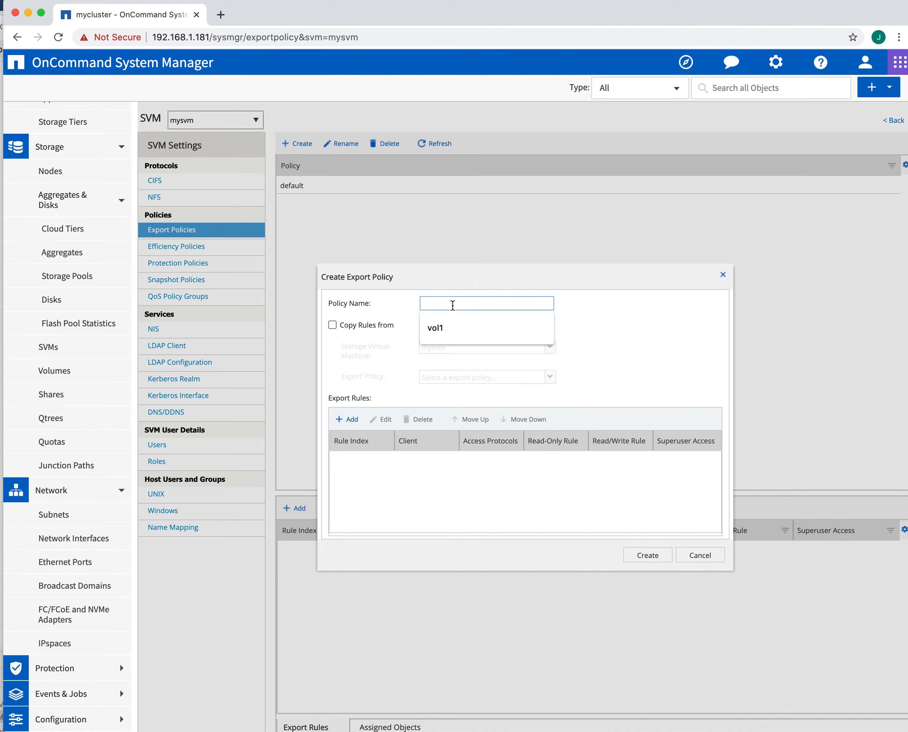
{"action": "type", "text": "vol1"}
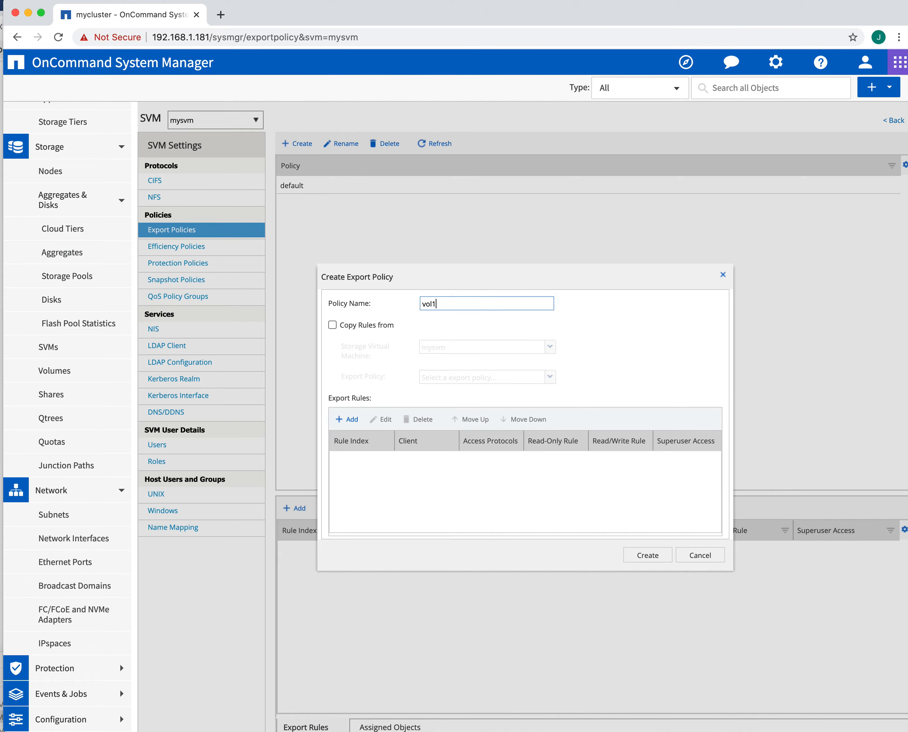
Step: Add an export rule to vol1 with NFS ticked and Read-Only cleared for all security types
{"action": "left_click", "coordinate": [347, 419]}
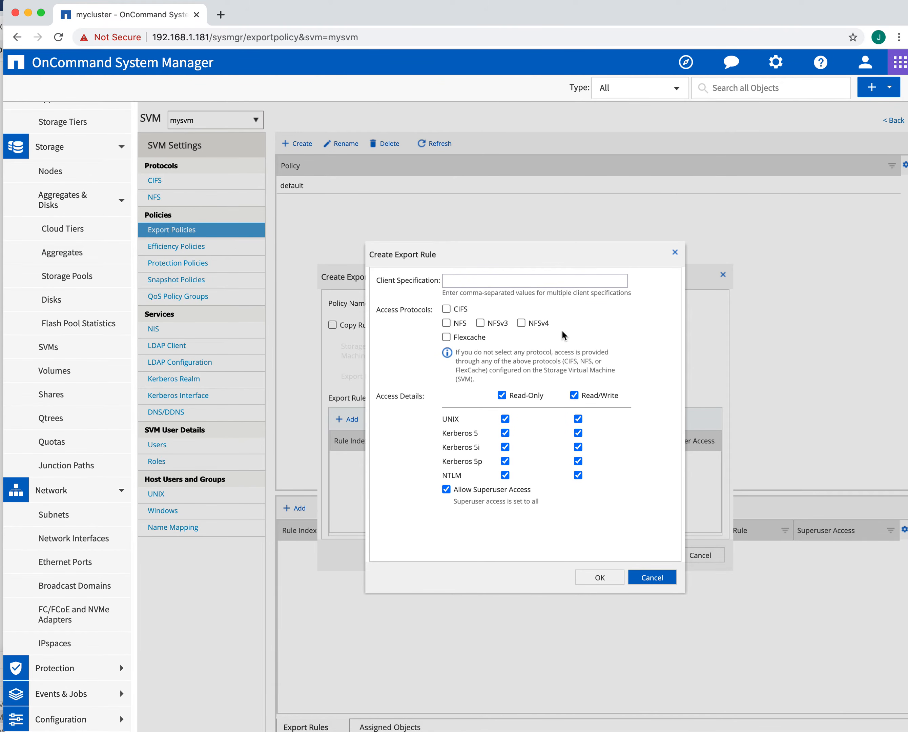
{"action": "left_click", "coordinate": [447, 322]}
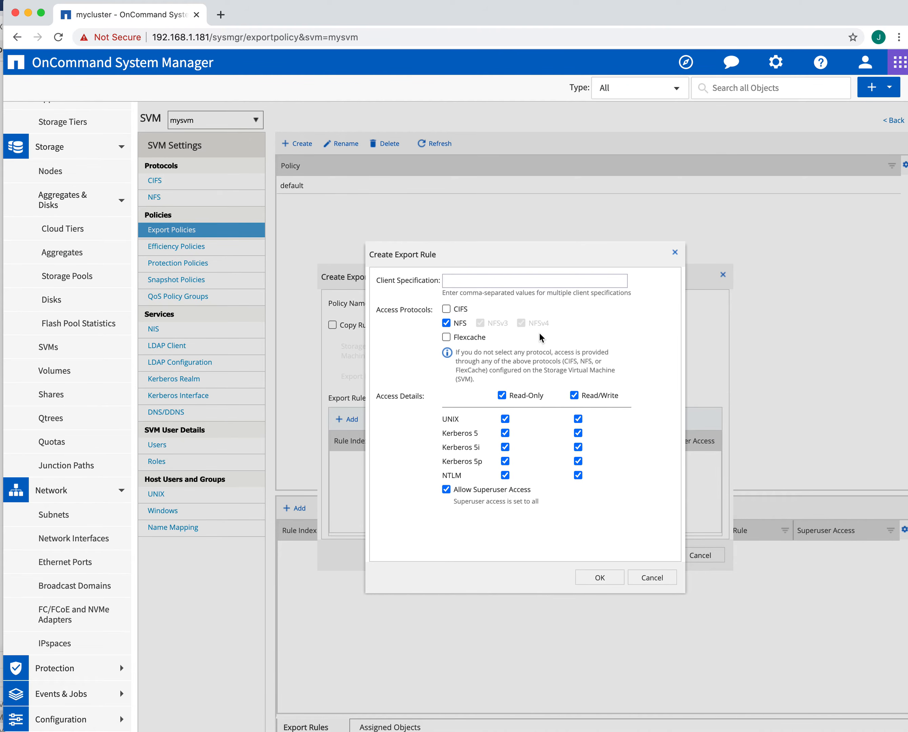
{"action": "left_click", "coordinate": [446, 323]}
{"action": "left_click", "coordinate": [448, 325]}
{"action": "left_click", "coordinate": [502, 395]}
{"action": "right_click", "coordinate": [274, 731]}
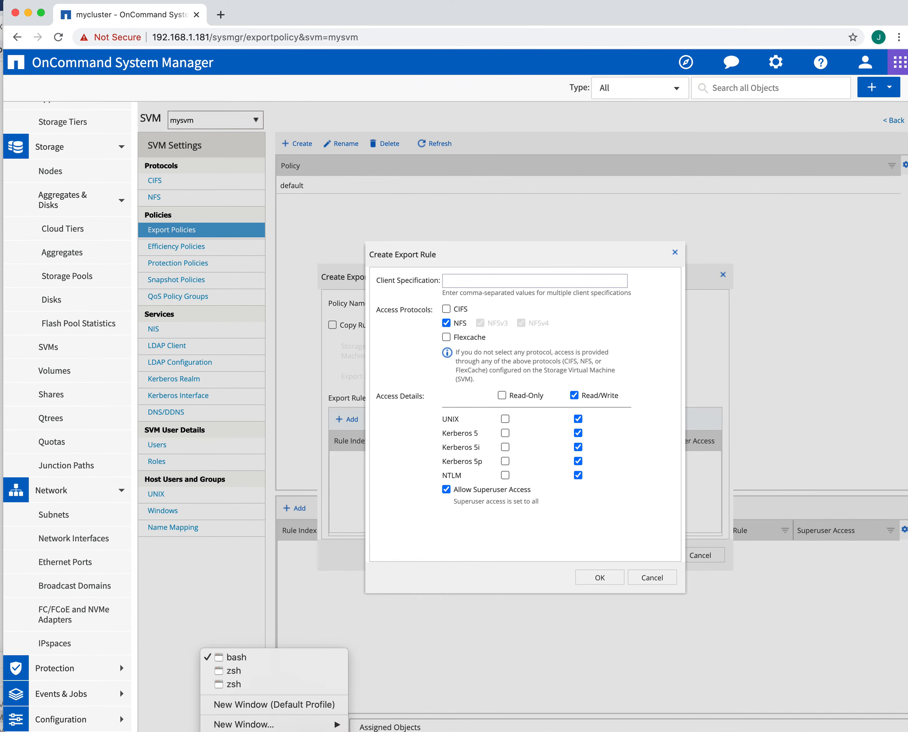
{"action": "left_click", "coordinate": [552, 731]}
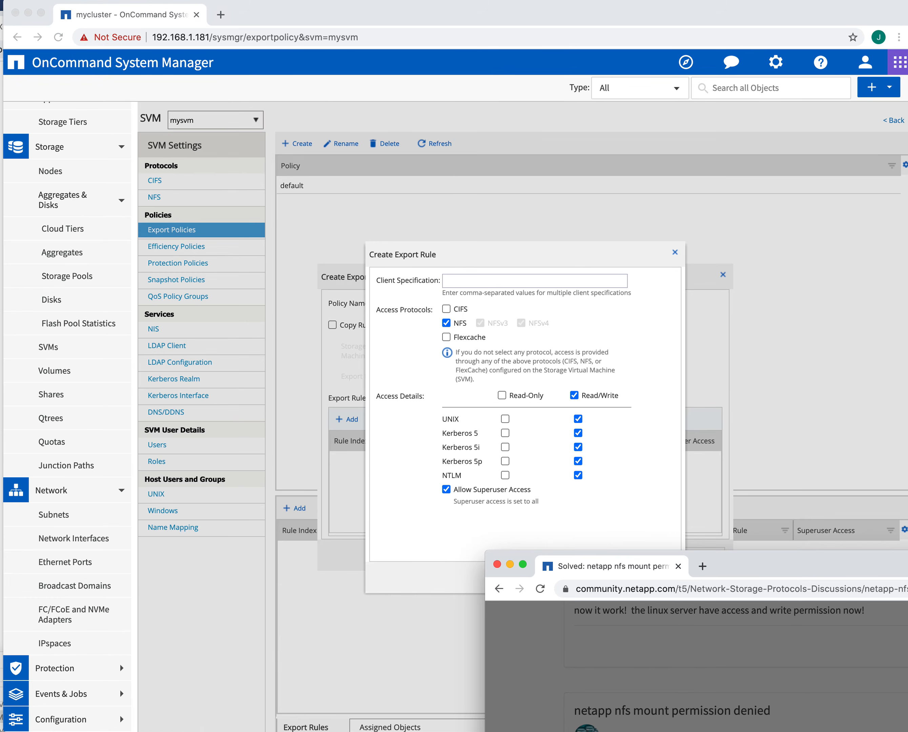
{"action": "left_click_drag", "start_coordinate": [763, 566], "coordinate": [778, 731]}
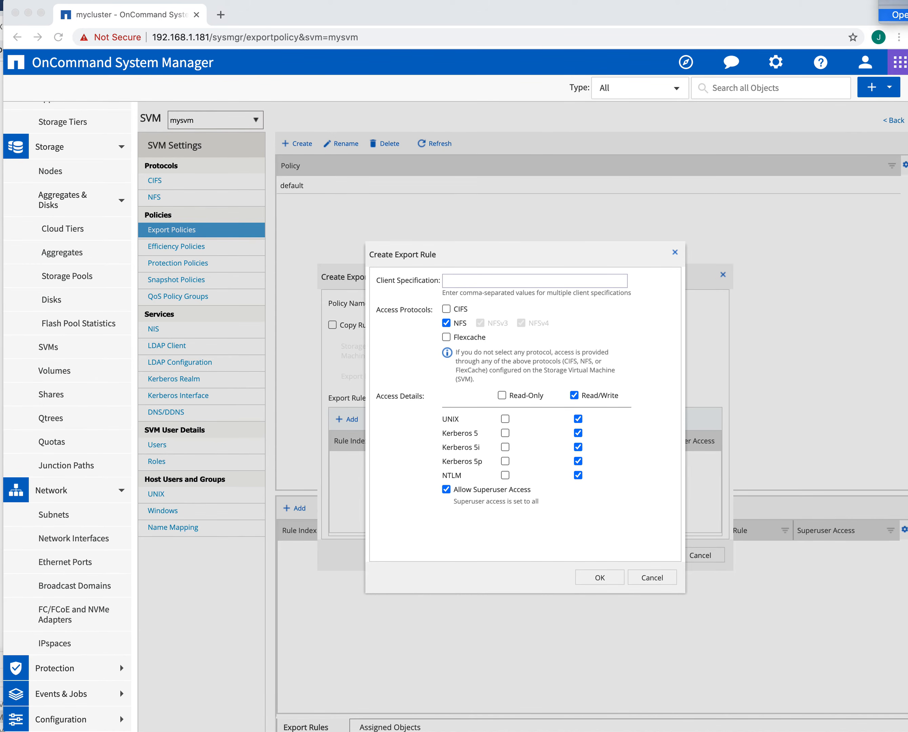
{"action": "left_click", "coordinate": [900, 15]}
{"action": "left_click_drag", "start_coordinate": [0, 36], "coordinate": [525, 155]}
{"action": "left_click", "coordinate": [301, 226]}
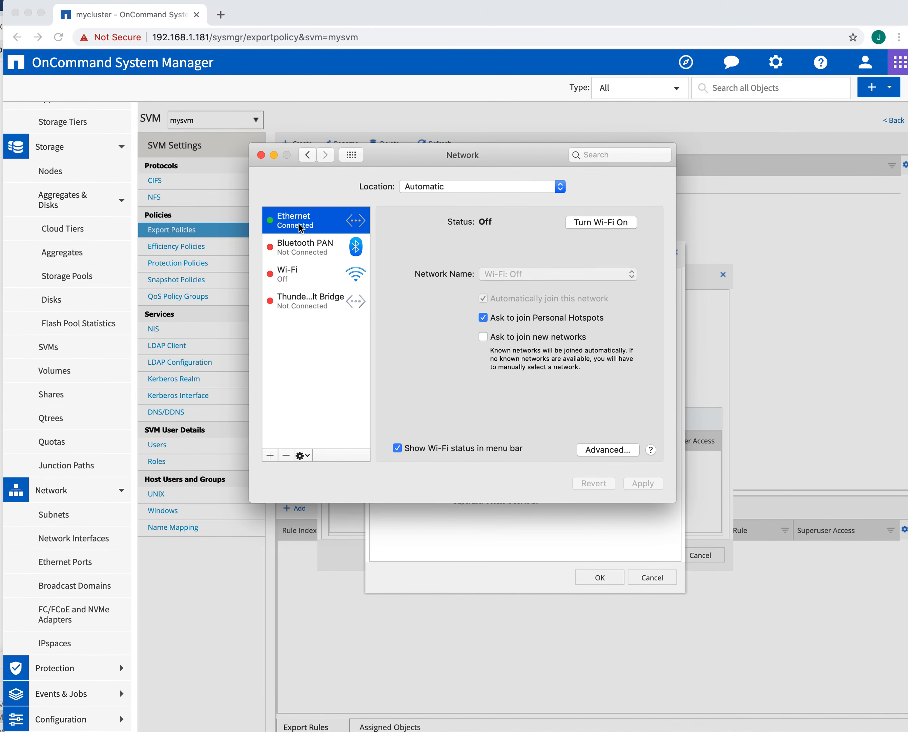
{"action": "left_click_drag", "start_coordinate": [544, 296], "coordinate": [471, 294]}
{"action": "key", "text": "super+c"}
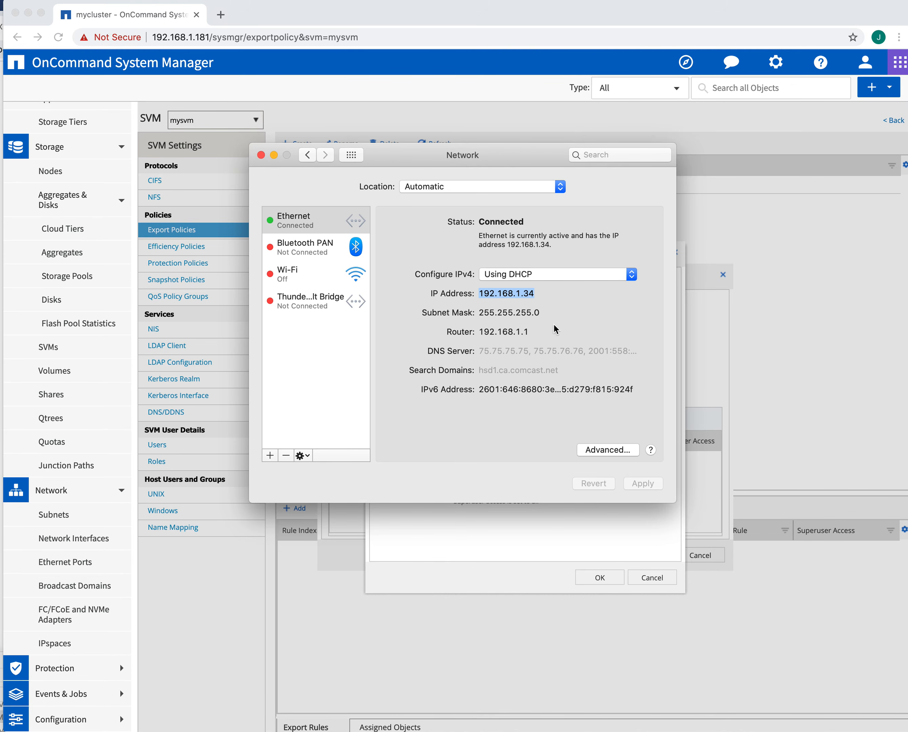
{"action": "left_click_drag", "start_coordinate": [486, 162], "coordinate": [486, 162]}
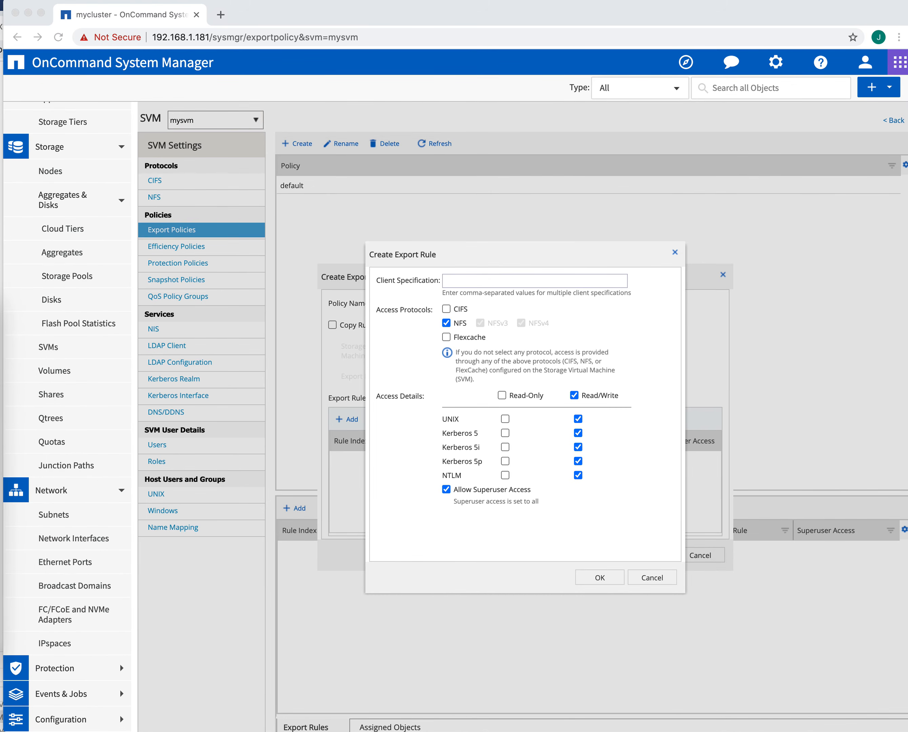
Step: Paste client 192.168.1.34 into the rule, save it, and create policy vol1
{"action": "left_click", "coordinate": [511, 280]}
{"action": "left_click", "coordinate": [498, 280]}
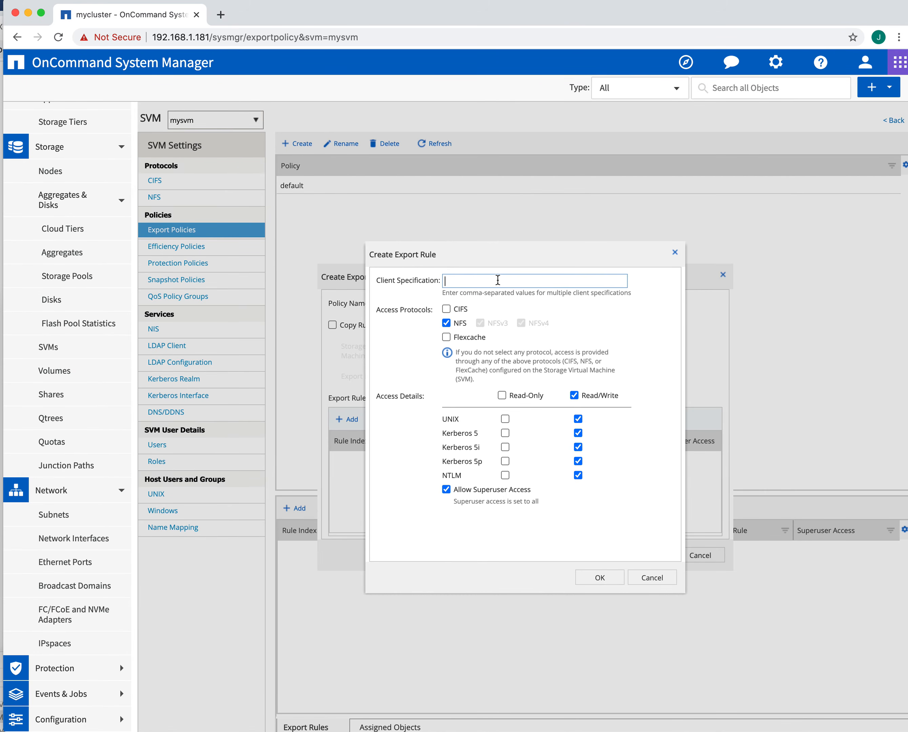
{"action": "key", "text": "super+v"}
{"action": "left_click", "coordinate": [595, 578]}
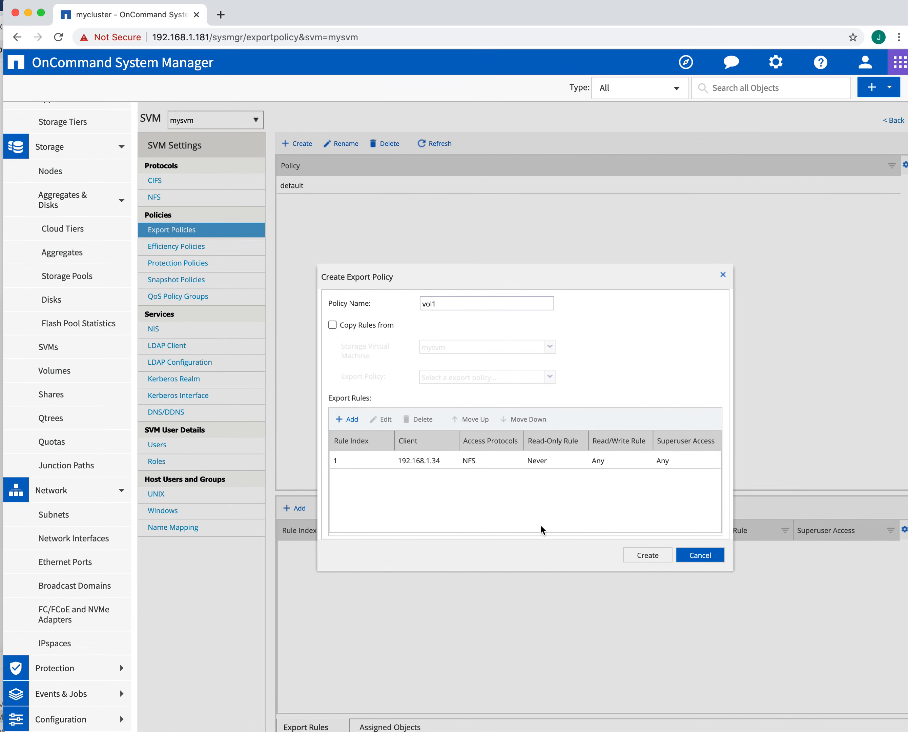
{"action": "left_click", "coordinate": [643, 556]}
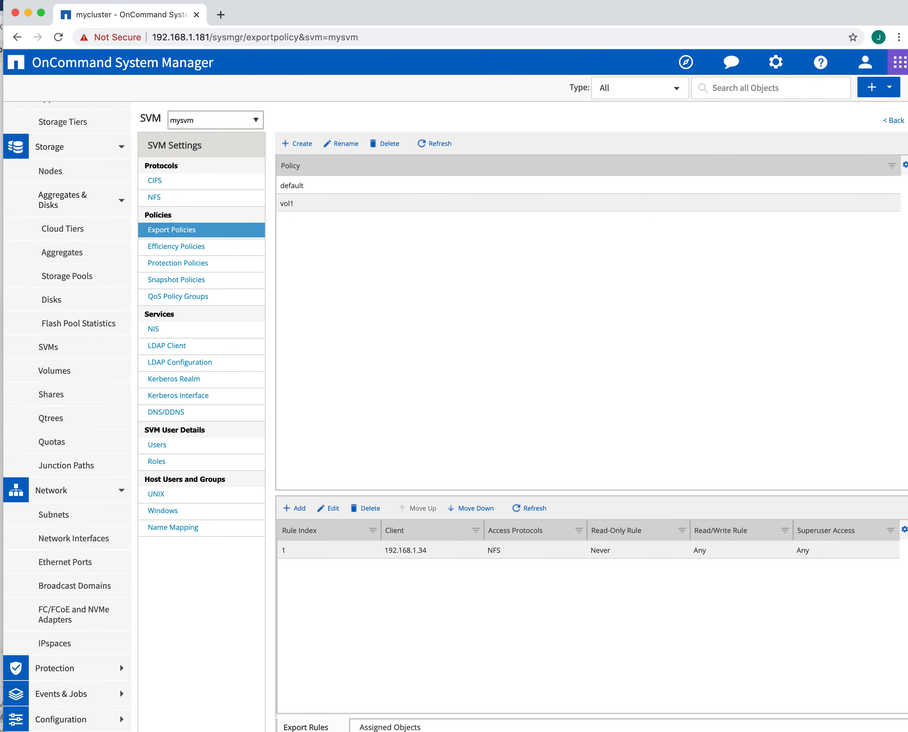
Step: Move the old terminal aside and open a new, enlarged Terminal window from the Dock
{"action": "key", "text": "super+Tab"}
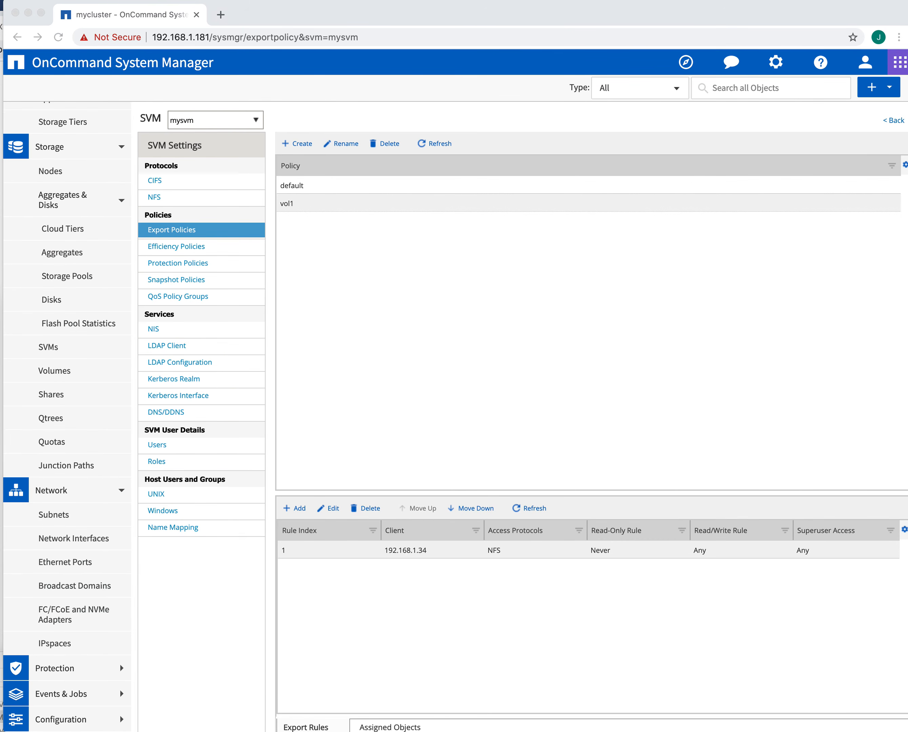
{"action": "left_click_drag", "start_coordinate": [5, 412], "coordinate": [549, 218]}
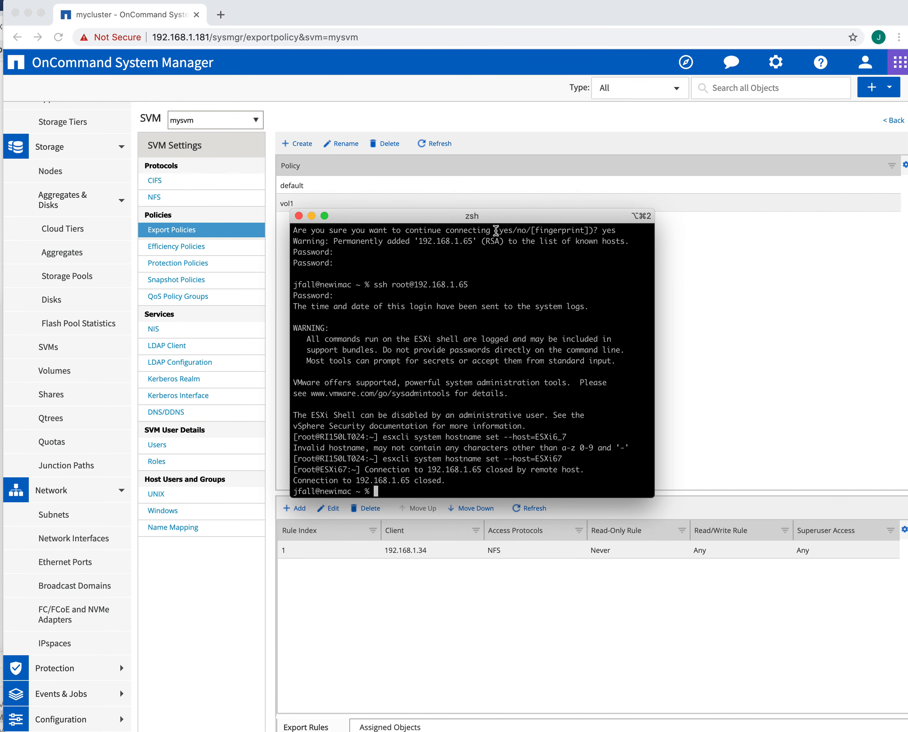
{"action": "left_click_drag", "start_coordinate": [496, 220], "coordinate": [1, 198]}
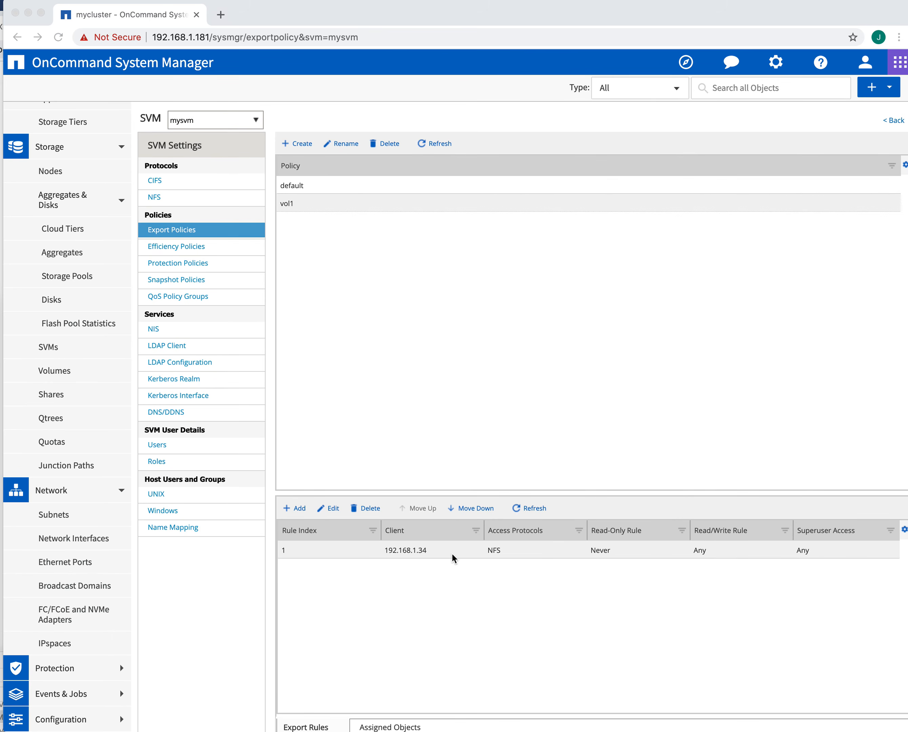
{"action": "right_click", "coordinate": [274, 731]}
{"action": "mouse_move", "coordinate": [263, 727]}
{"action": "left_click", "coordinate": [381, 727]}
{"action": "left_click_drag", "start_coordinate": [758, 206], "coordinate": [405, 167]}
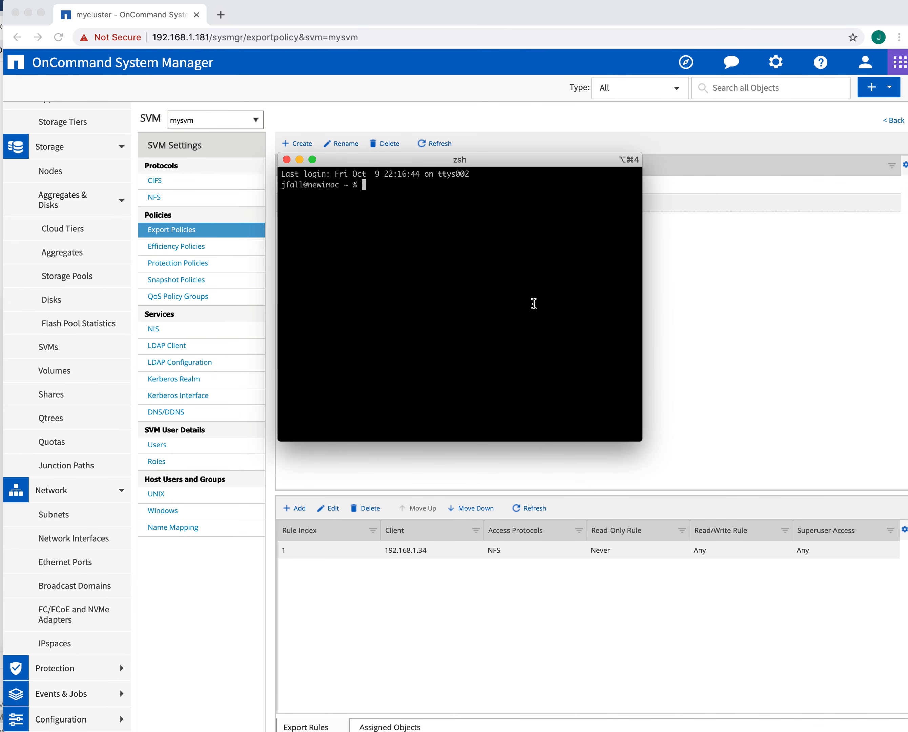
{"action": "left_click_drag", "start_coordinate": [642, 441], "coordinate": [838, 559]}
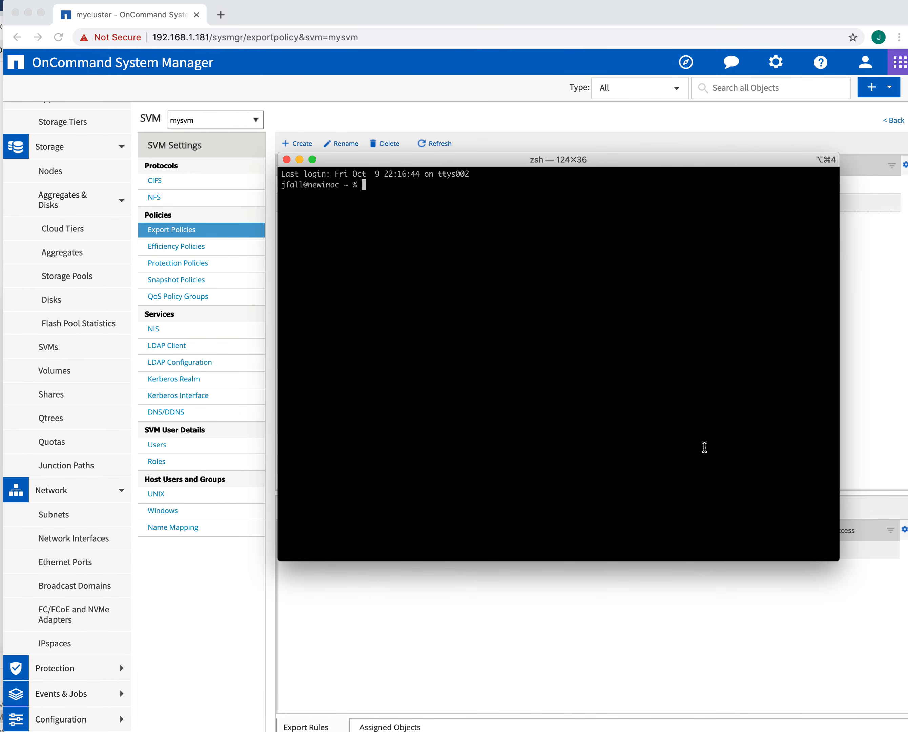
Step: Ping 192.168.1.195 and stop it after 3 of 3 packets are received
{"action": "type", "text": "ping 192.168.1.195"}
{"action": "key", "text": "Up"}
{"action": "key", "text": "Down"}
{"action": "key", "text": "Return"}
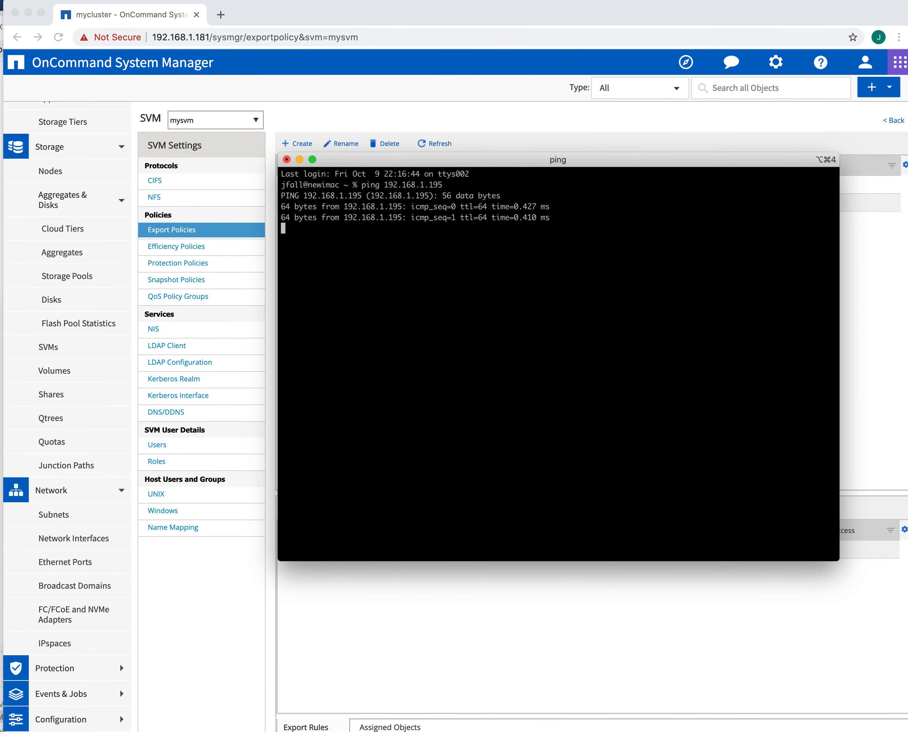
{"action": "key", "text": "ctrl+c"}
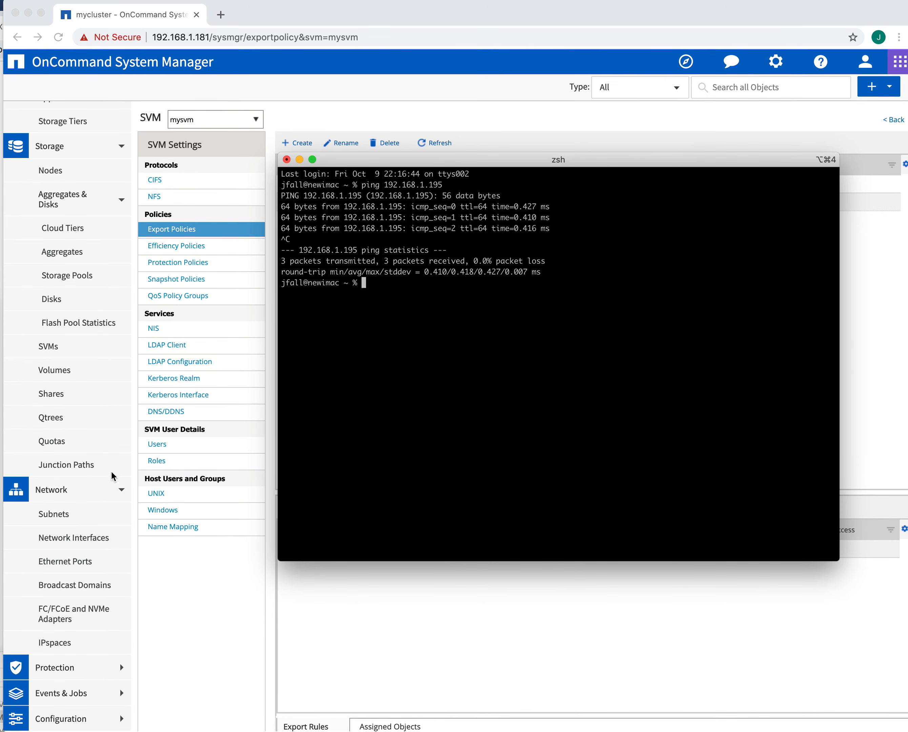
{"action": "scroll", "coordinate": [114, 462], "scroll_direction": "up", "scroll_amount": 1}
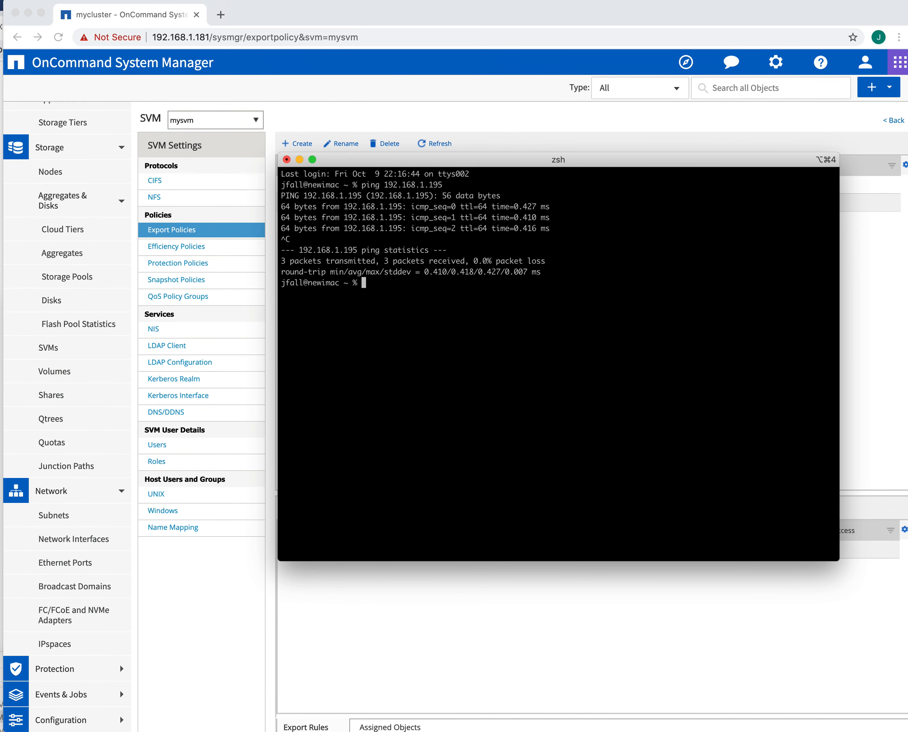
{"action": "key", "text": "super+Tab"}
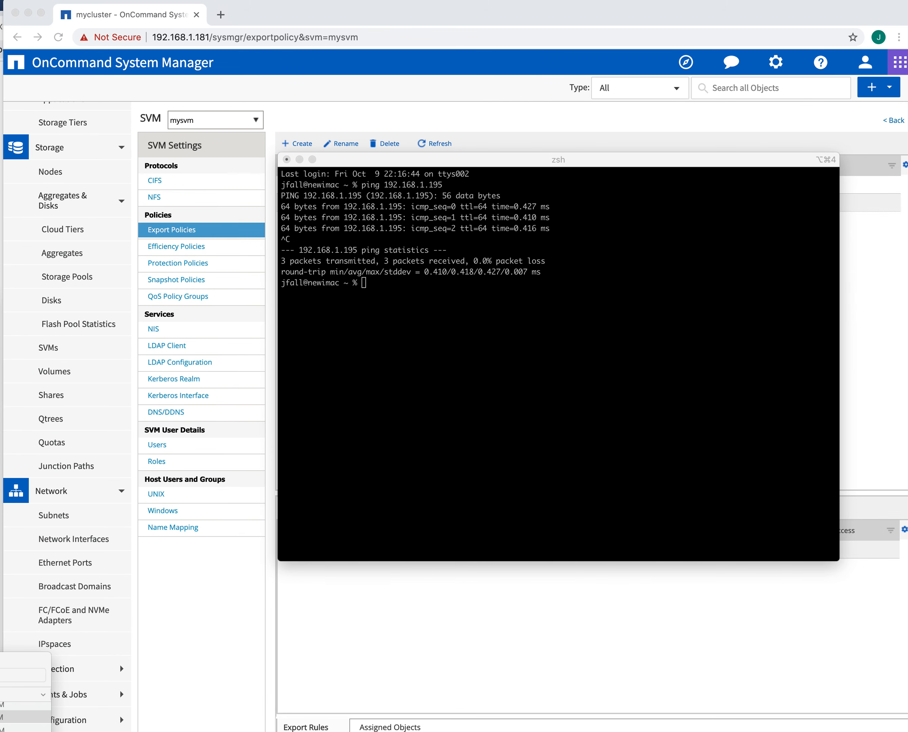
Step: Retry the Finder connection to nfs://192.168.1.195 and dismiss the permission error
{"action": "left_click_drag", "start_coordinate": [907, 471], "coordinate": [518, 219]}
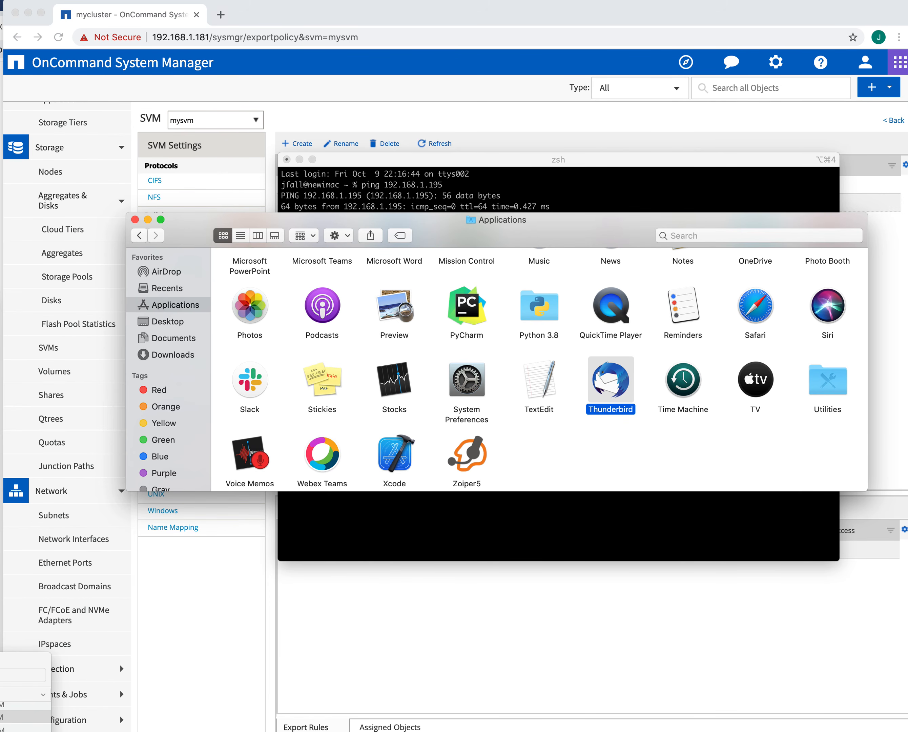
{"action": "left_click_drag", "start_coordinate": [443, 182], "coordinate": [423, 246]}
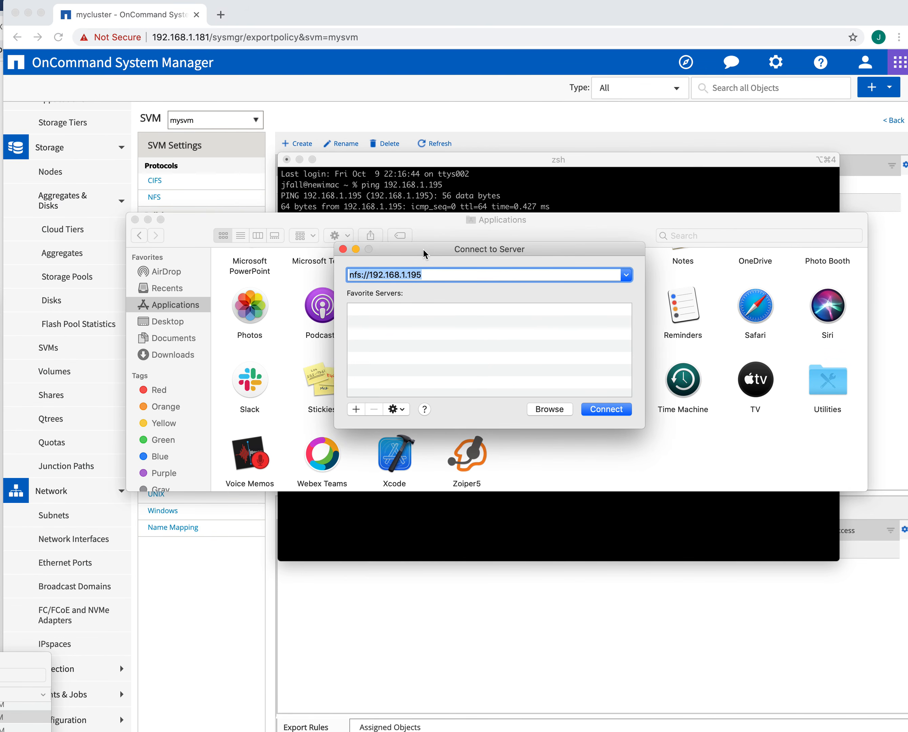
{"action": "left_click", "coordinate": [134, 220]}
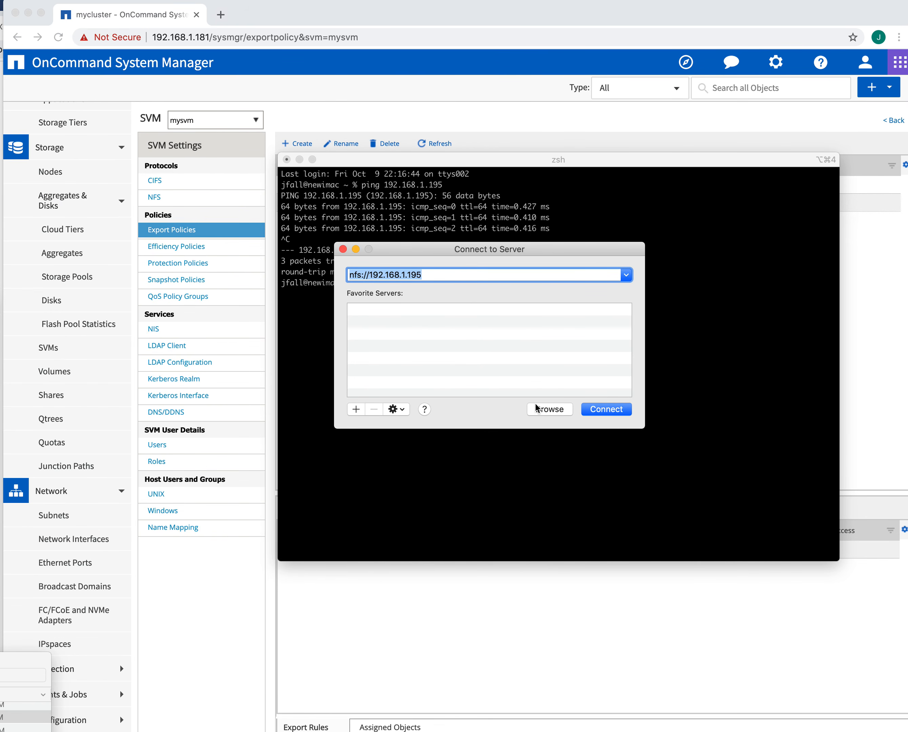
{"action": "left_click", "coordinate": [604, 410]}
{"action": "left_click_drag", "start_coordinate": [390, 220], "coordinate": [526, 222]}
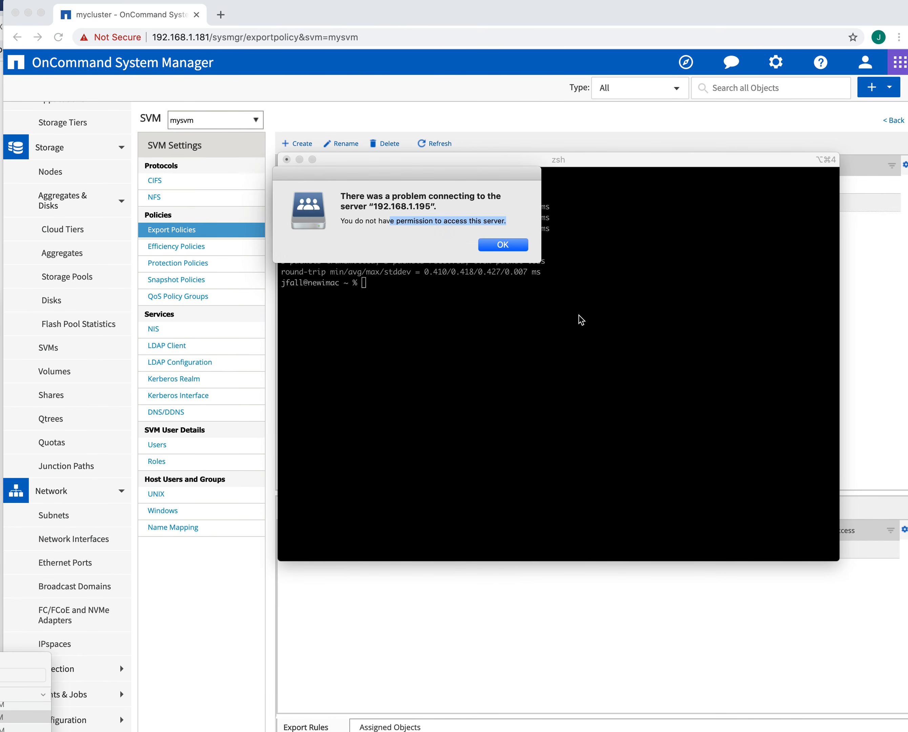
{"action": "left_click", "coordinate": [504, 244]}
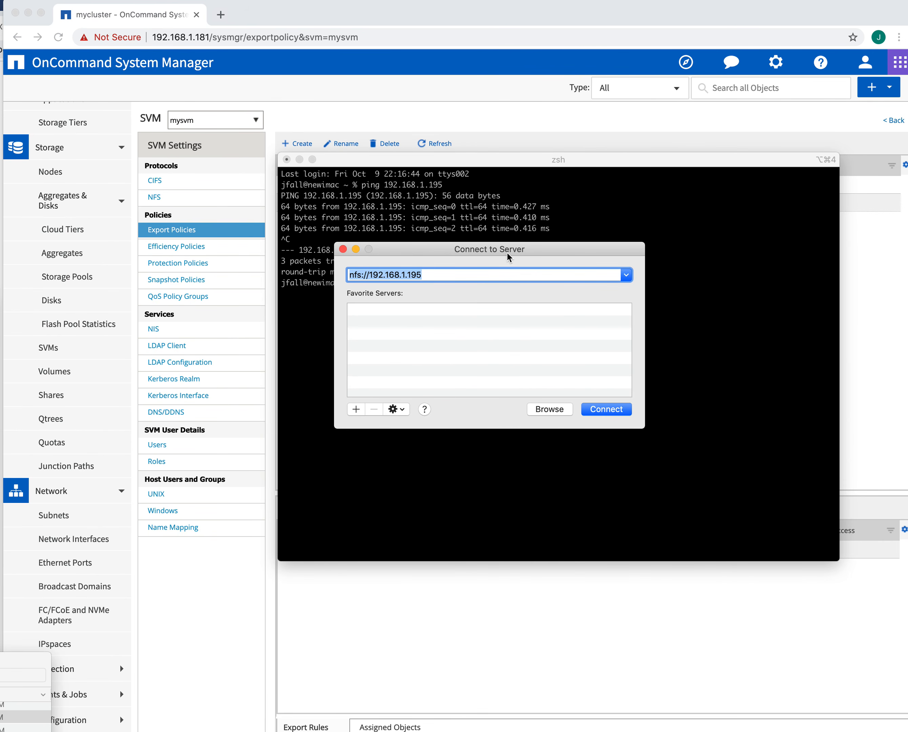
{"action": "left_click_drag", "start_coordinate": [508, 252], "coordinate": [0, 313]}
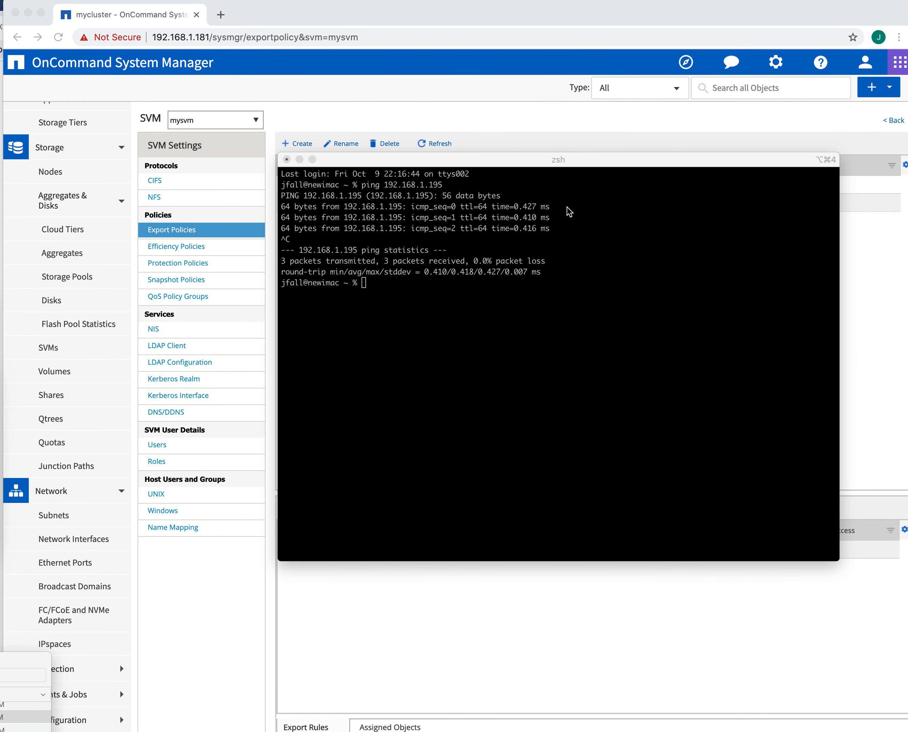
Step: Close the terminal and view the myagg aggregate under Aggregates & Disks > Aggregates
{"action": "left_click", "coordinate": [286, 160]}
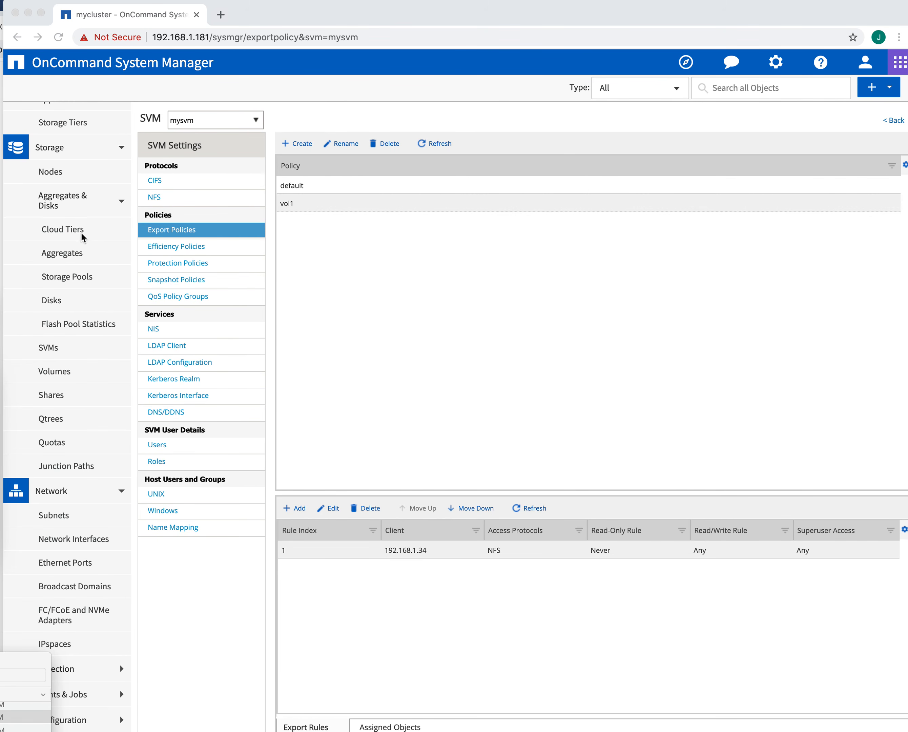
{"action": "left_click", "coordinate": [58, 196]}
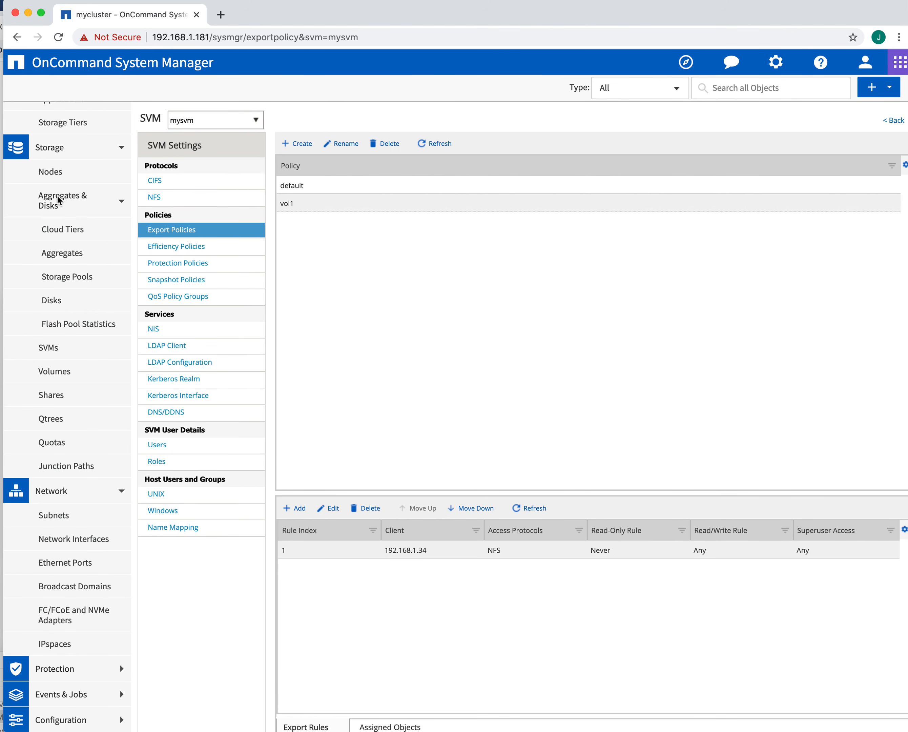
{"action": "left_click", "coordinate": [117, 202]}
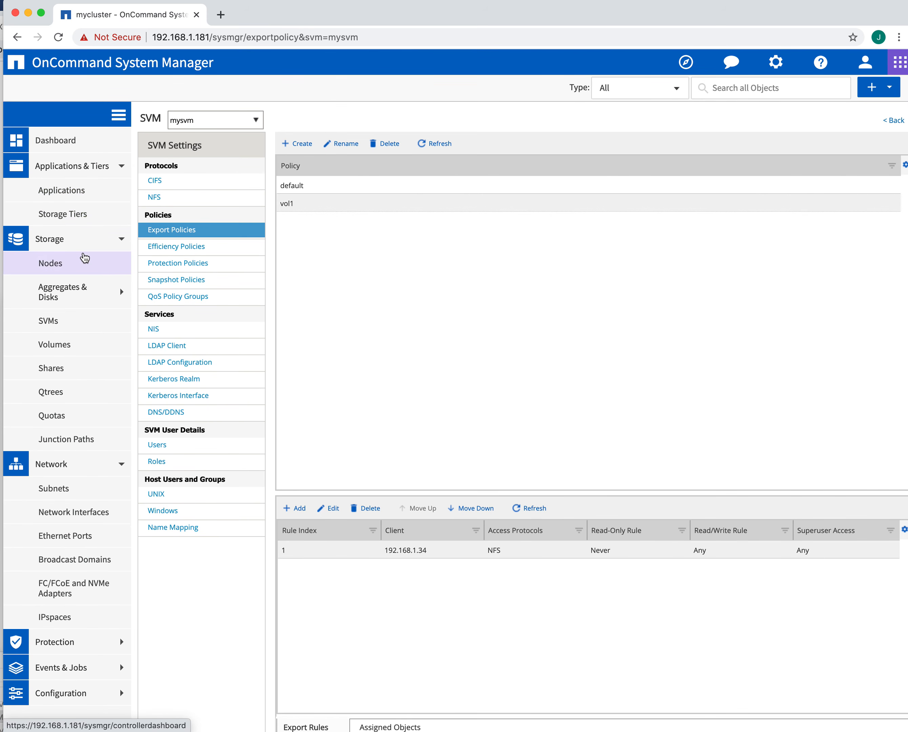
{"action": "left_click", "coordinate": [120, 295]}
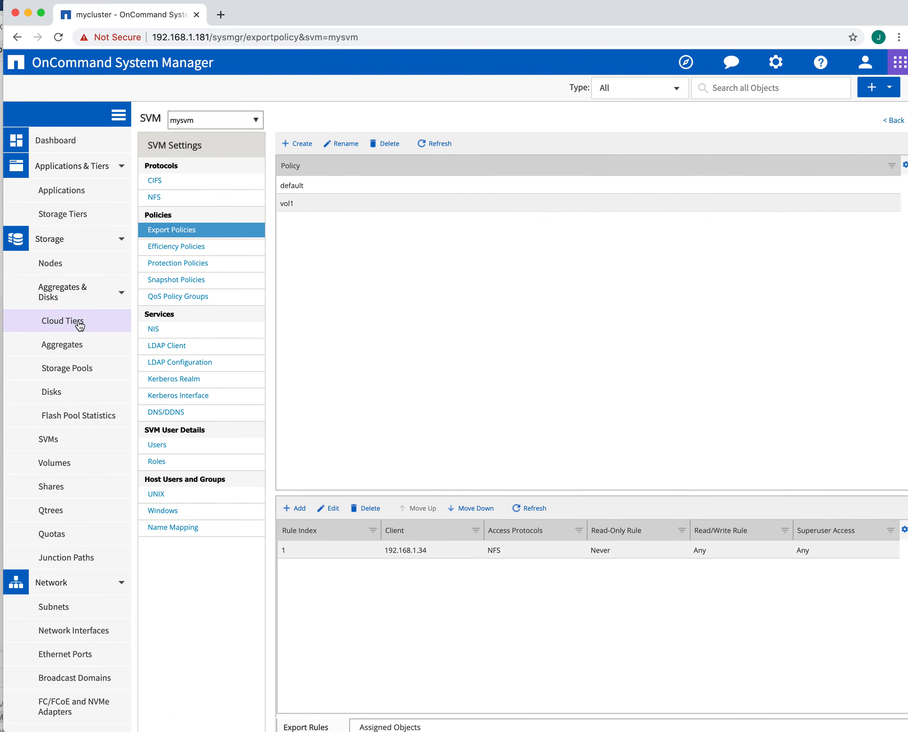
{"action": "left_click", "coordinate": [74, 345]}
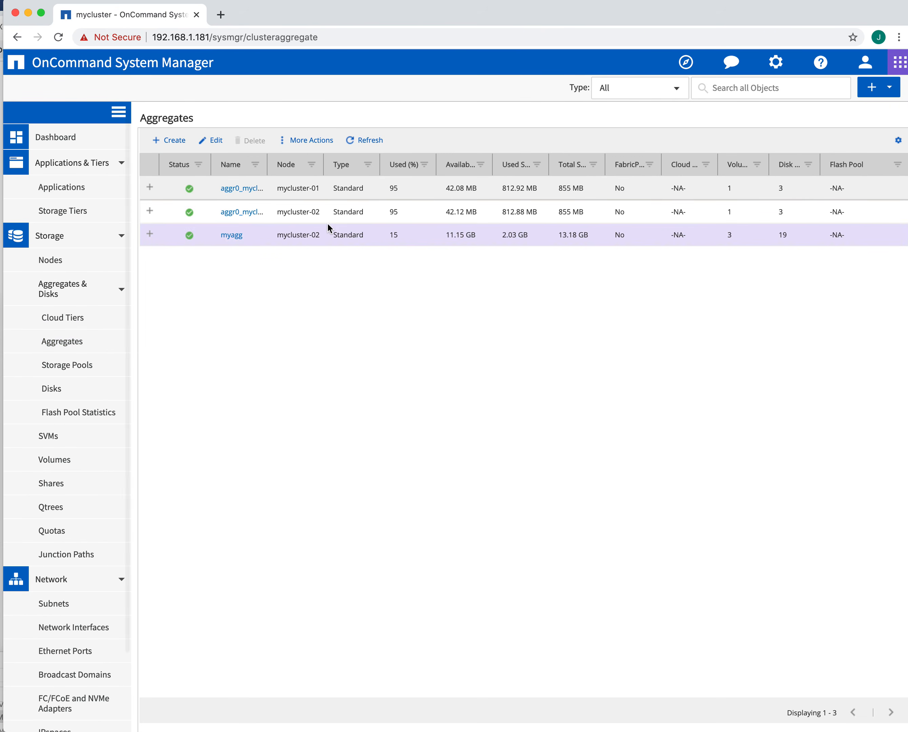
{"action": "left_click", "coordinate": [236, 238]}
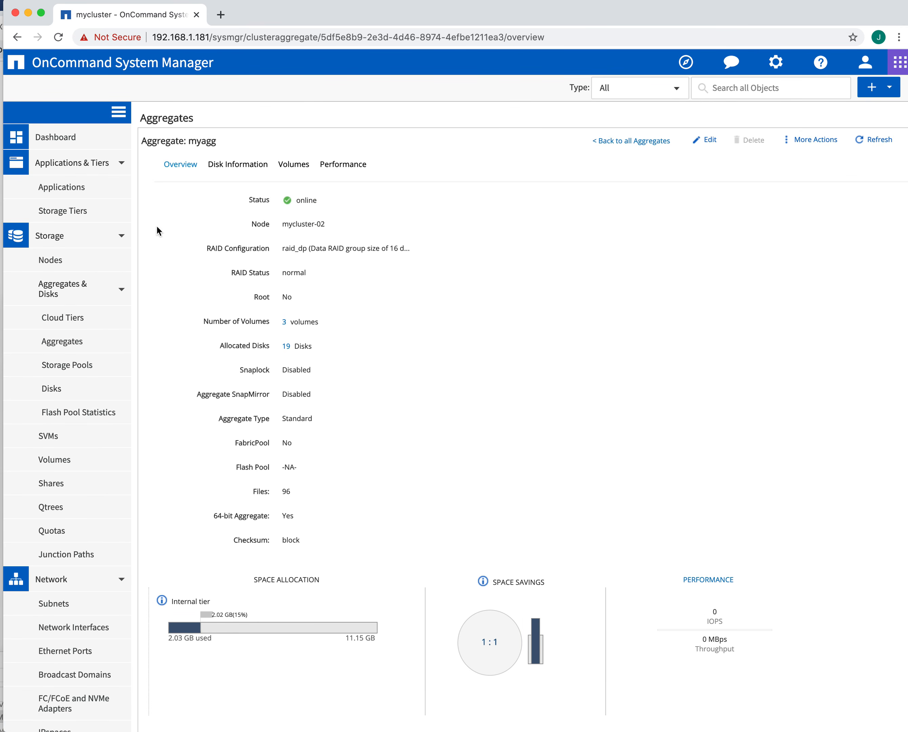
{"action": "scroll", "coordinate": [156, 225], "scroll_direction": "down", "scroll_amount": 1}
{"action": "scroll", "coordinate": [126, 283], "scroll_direction": "down", "scroll_amount": 2}
{"action": "scroll", "coordinate": [73, 345], "scroll_direction": "down", "scroll_amount": 2}
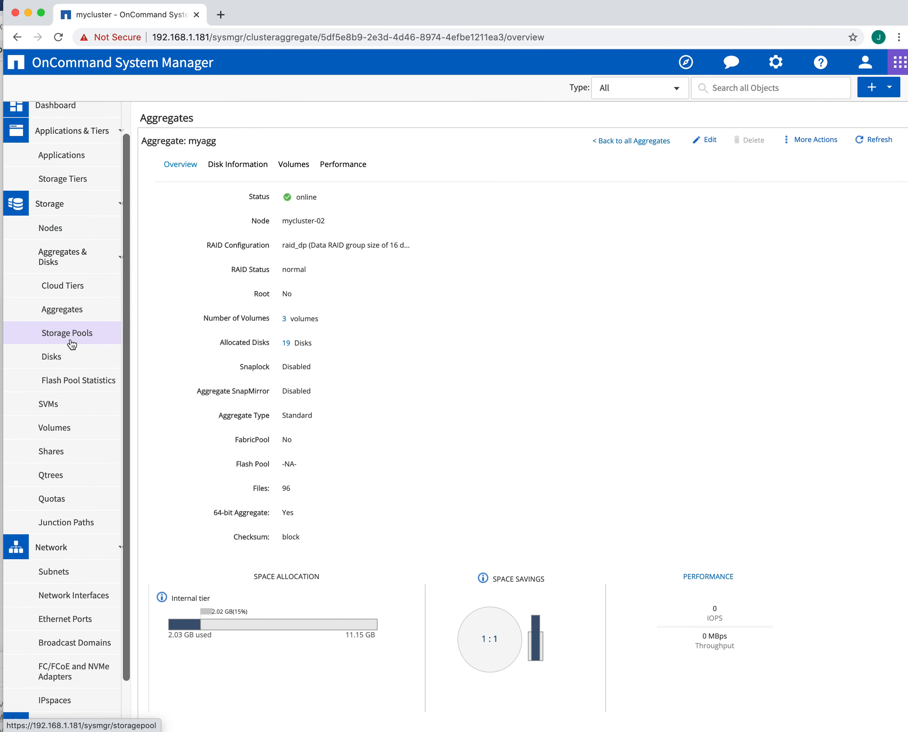
Step: Open SVM mysvm and show its Volumes list
{"action": "left_click", "coordinate": [54, 397]}
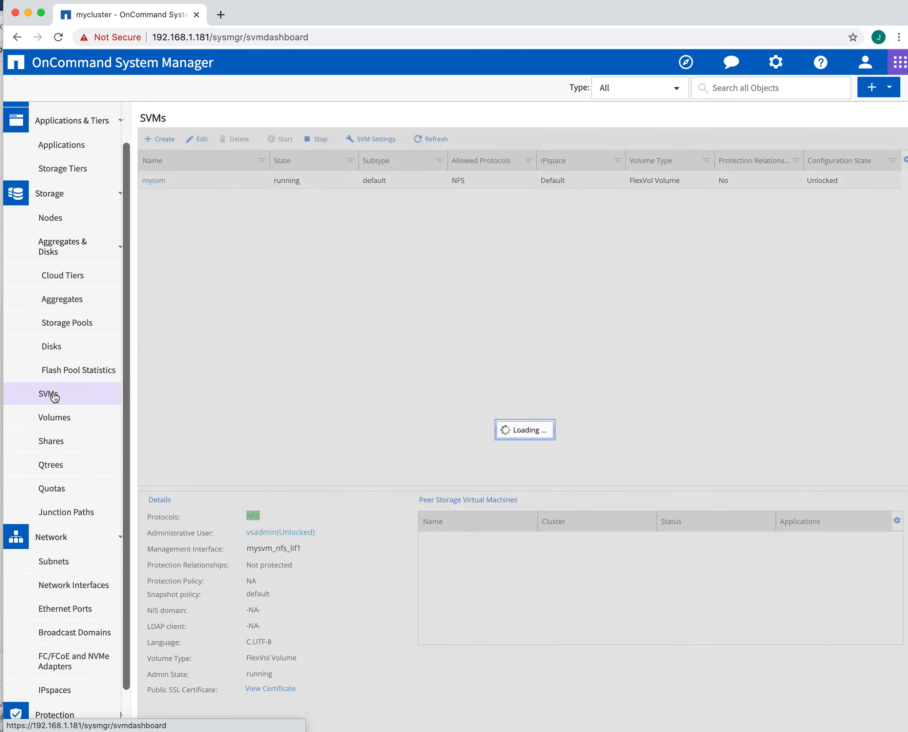
{"action": "left_click", "coordinate": [162, 182]}
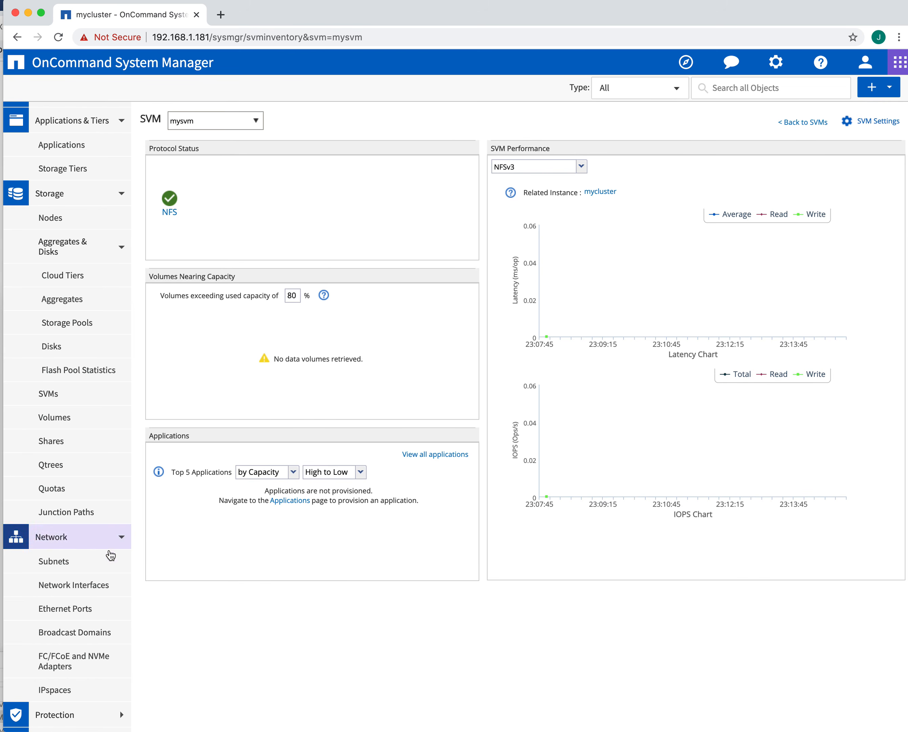
{"action": "left_click", "coordinate": [62, 541]}
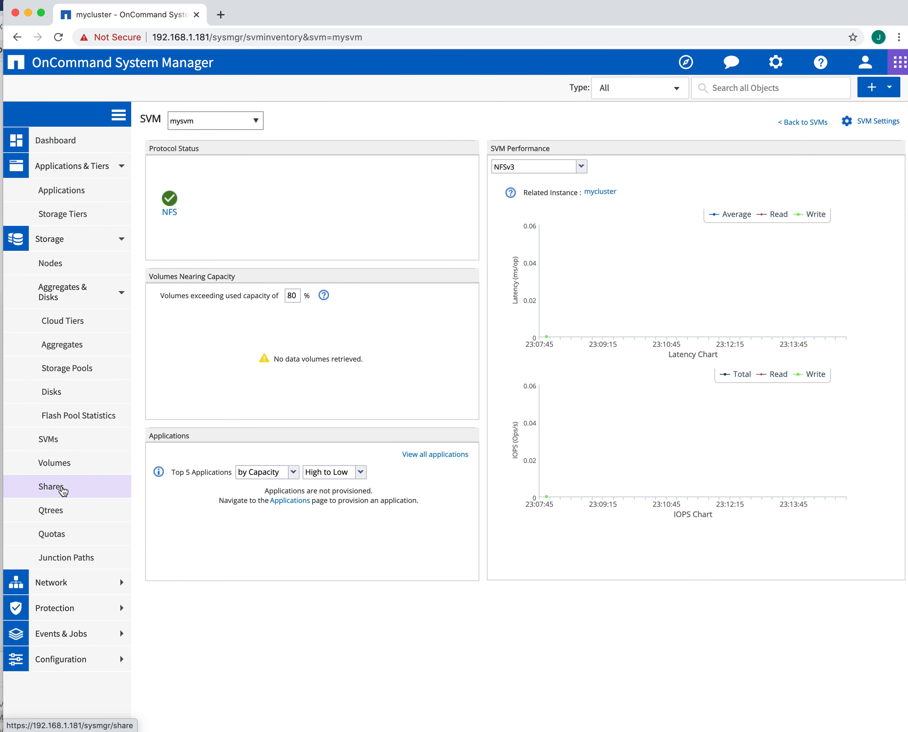
{"action": "left_click", "coordinate": [60, 465]}
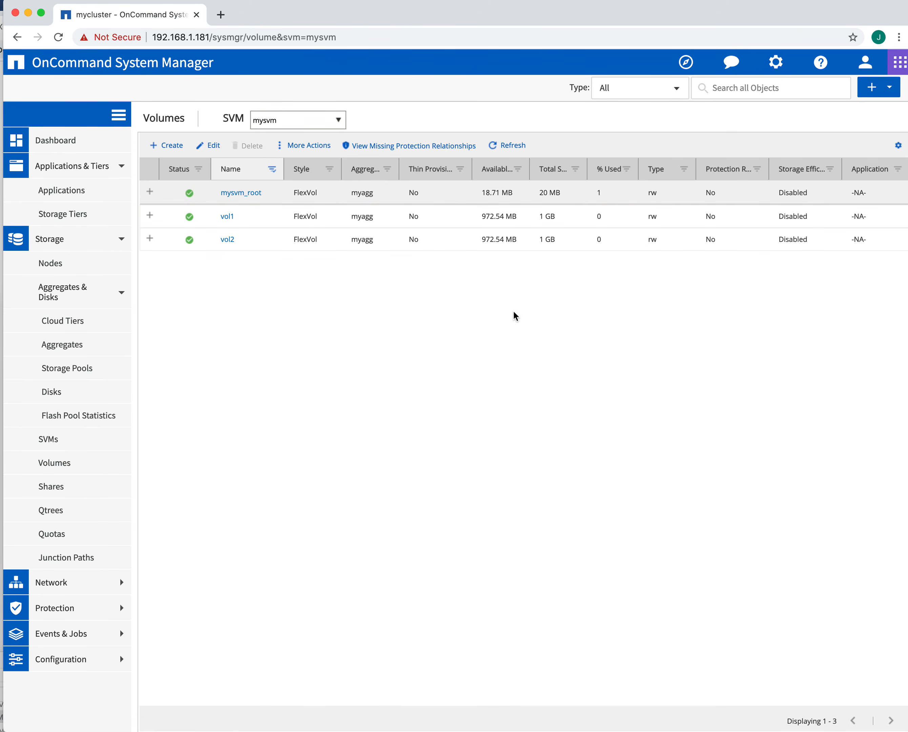